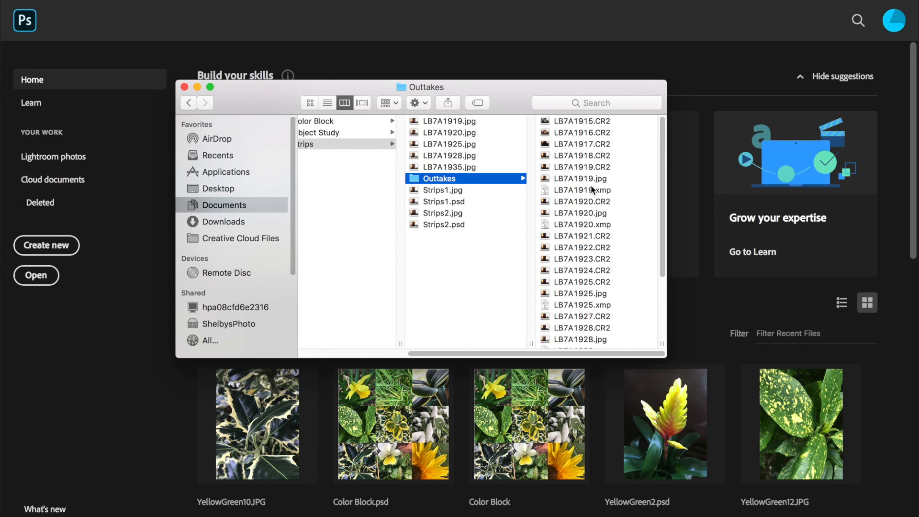
- Open the five photos LB7A1919, LB7A1920, LB7A1925, LB7A1928 and LB7A1935 from the Strips folder in Photoshop
scroll(583, 187, up, 5)
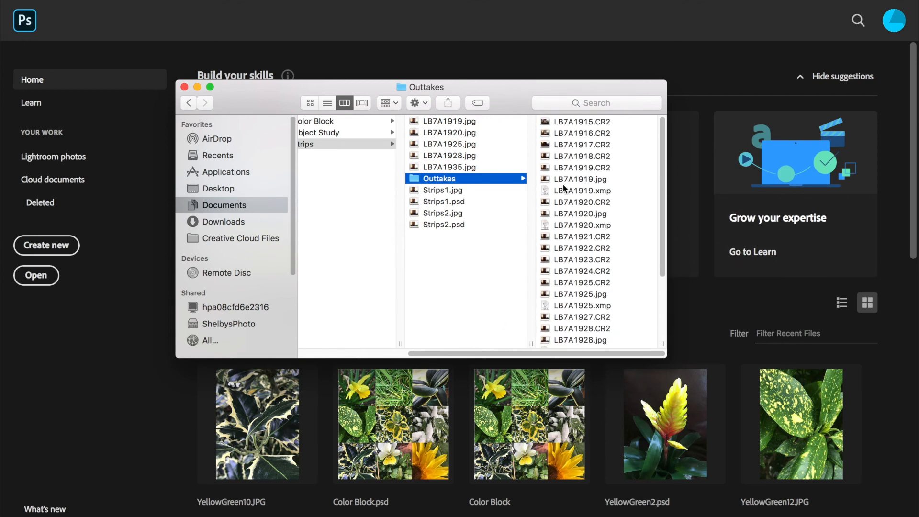
click(504, 292)
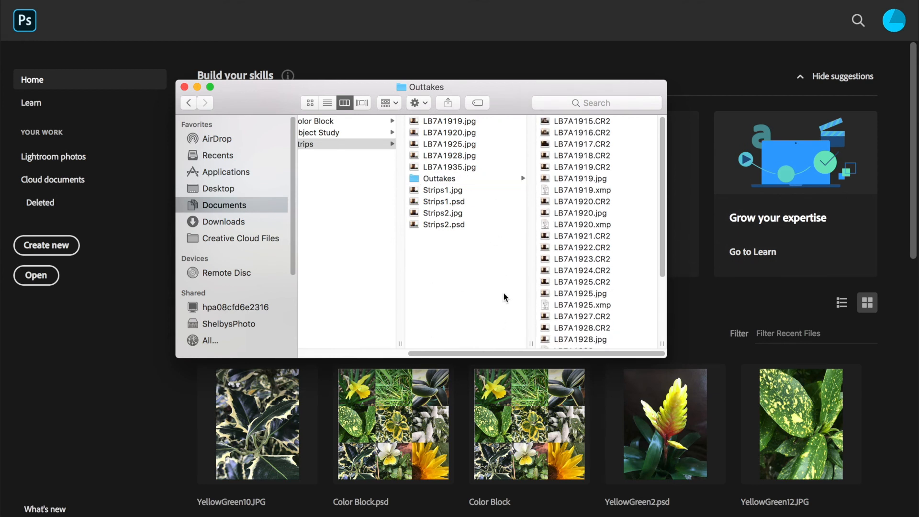
click(467, 122)
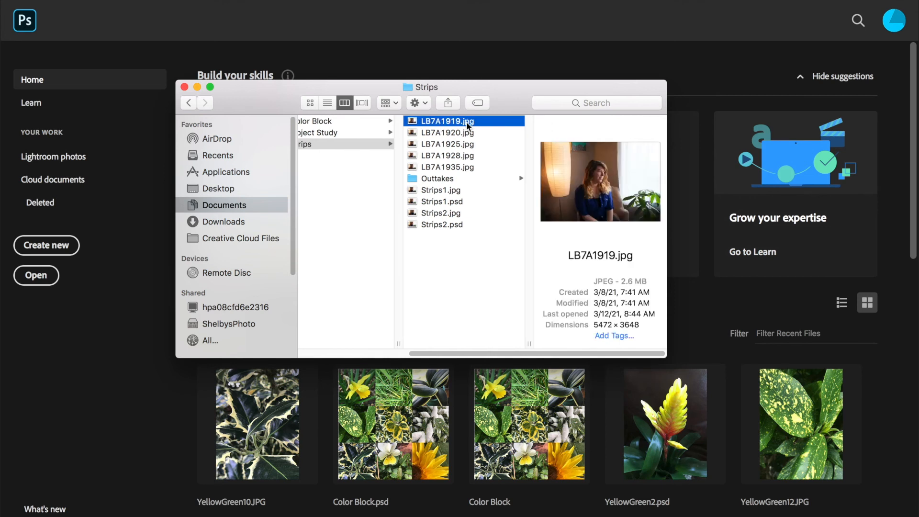
key(Down)
key(Down)
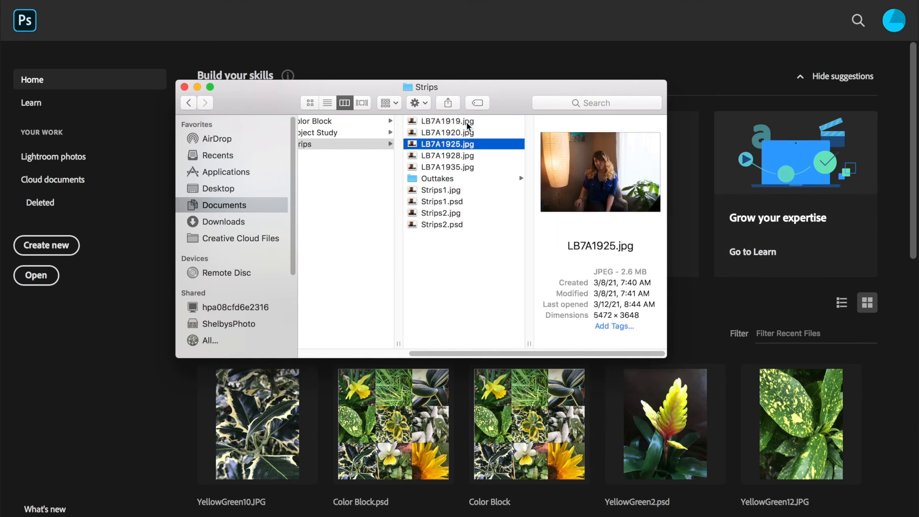
key(Down)
key(Down)
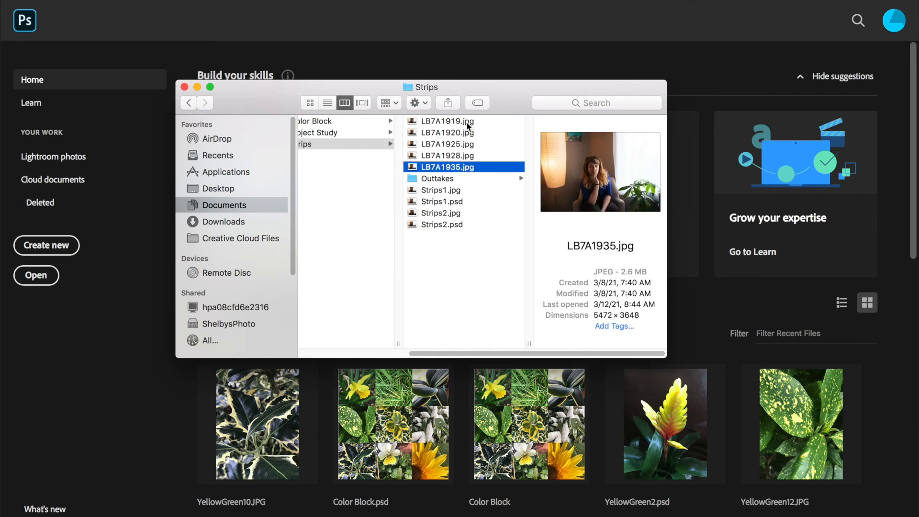
click(467, 124)
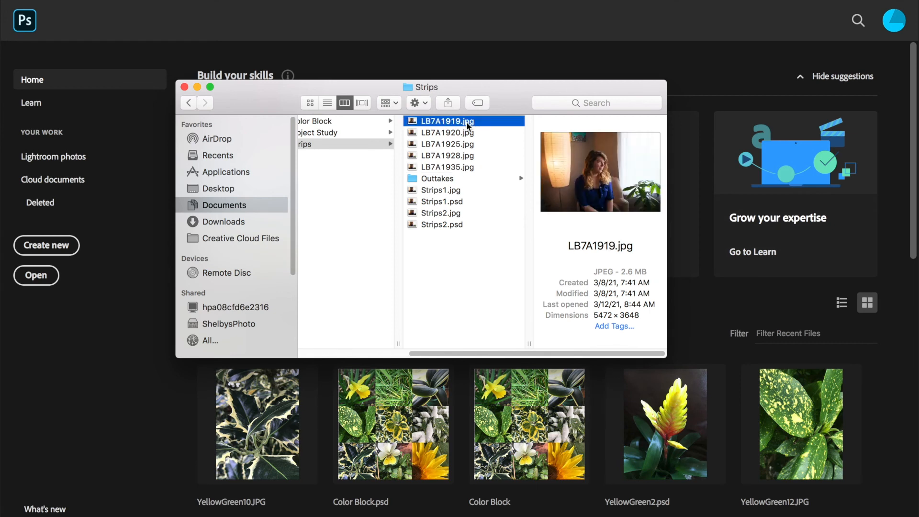
shift+click(463, 167)
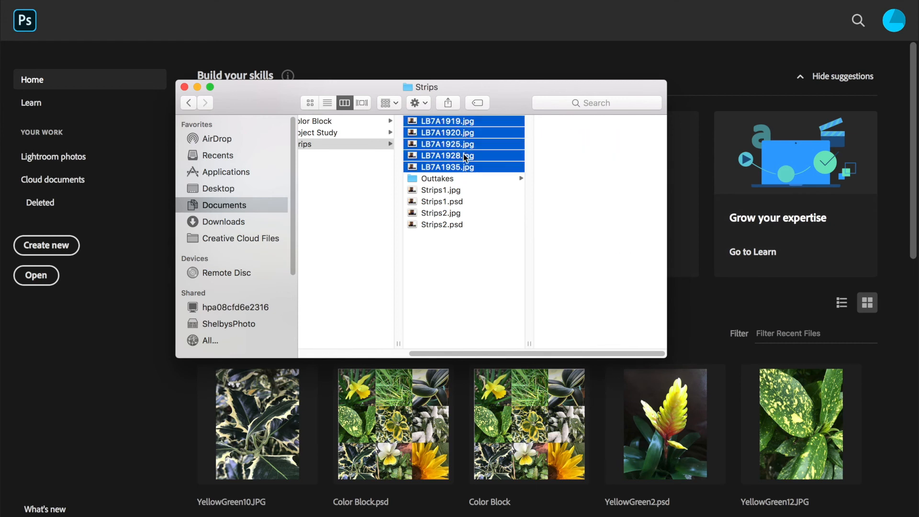
drag(469, 68, 427, 18)
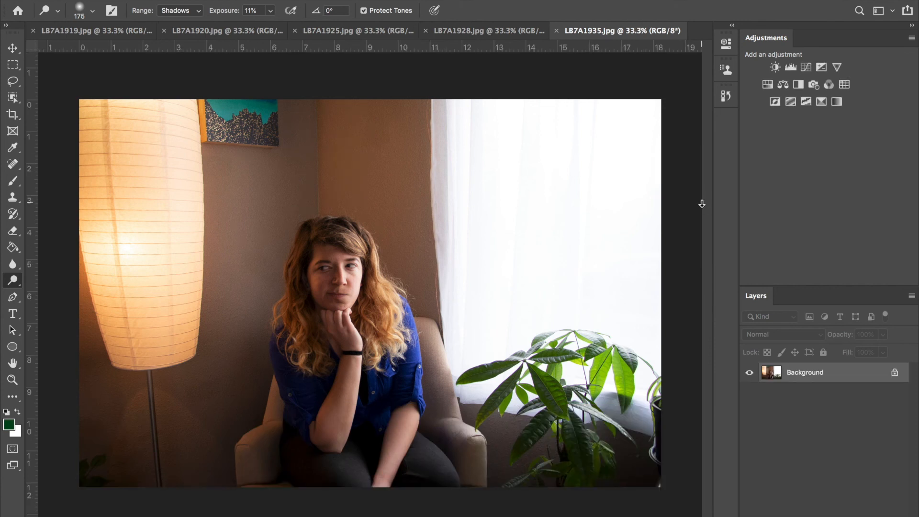
- Activate the Move tool and review the five open photos in order from LB7A1919 to LB7A1935
click(12, 49)
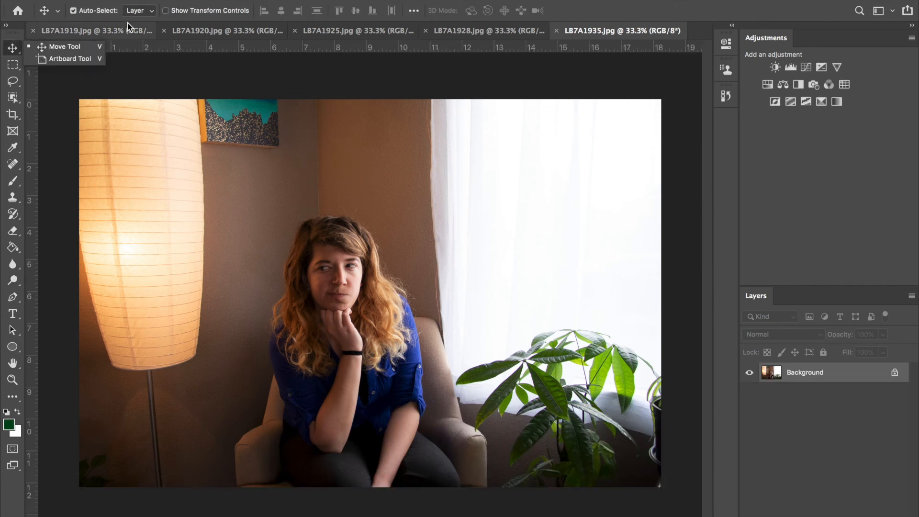
click(97, 32)
click(225, 30)
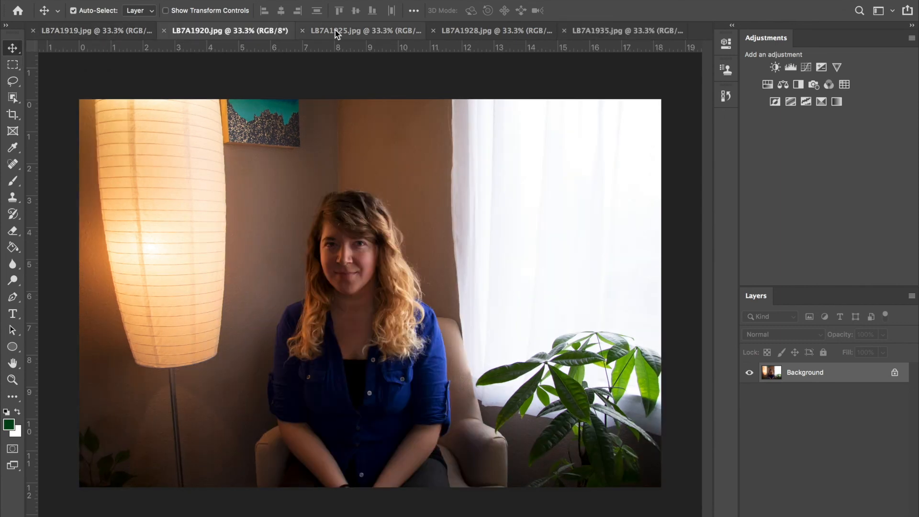
click(335, 30)
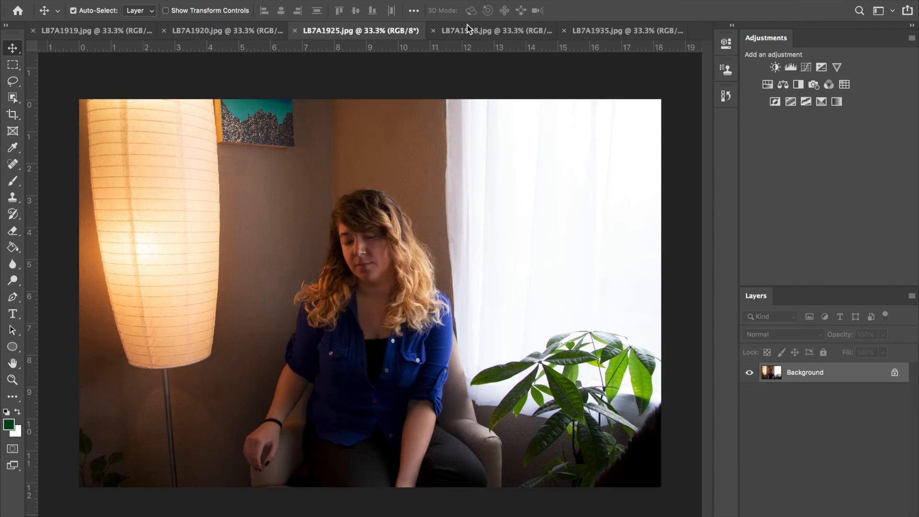
click(467, 30)
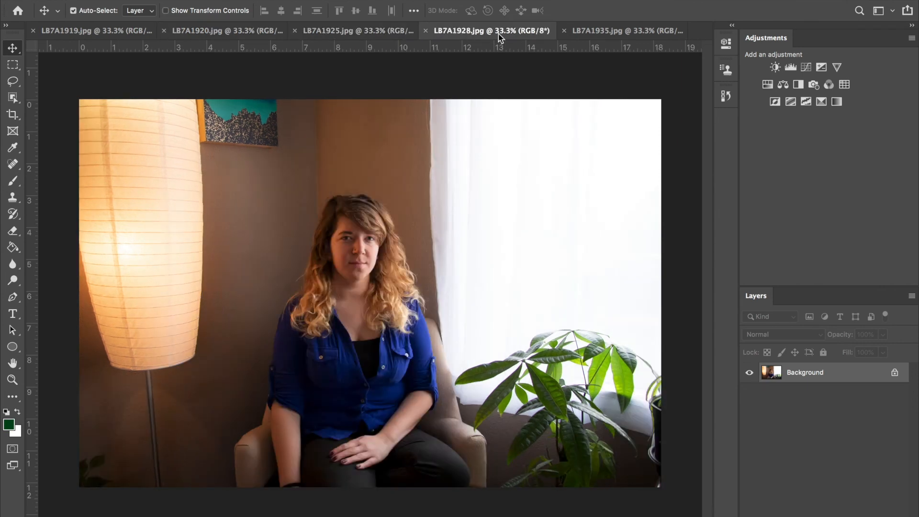
click(580, 35)
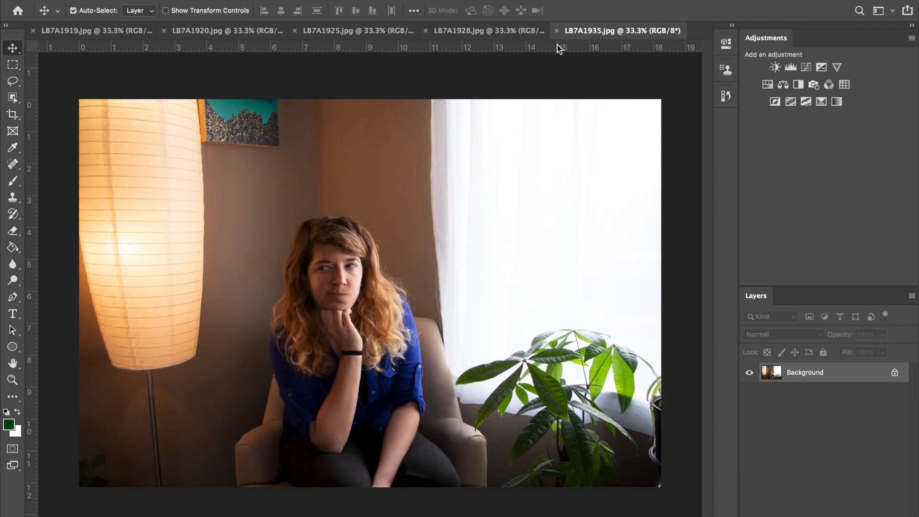
- Compare the LB7A1928 photo with LB7A1925 by alternating between the two documents
click(487, 31)
click(380, 34)
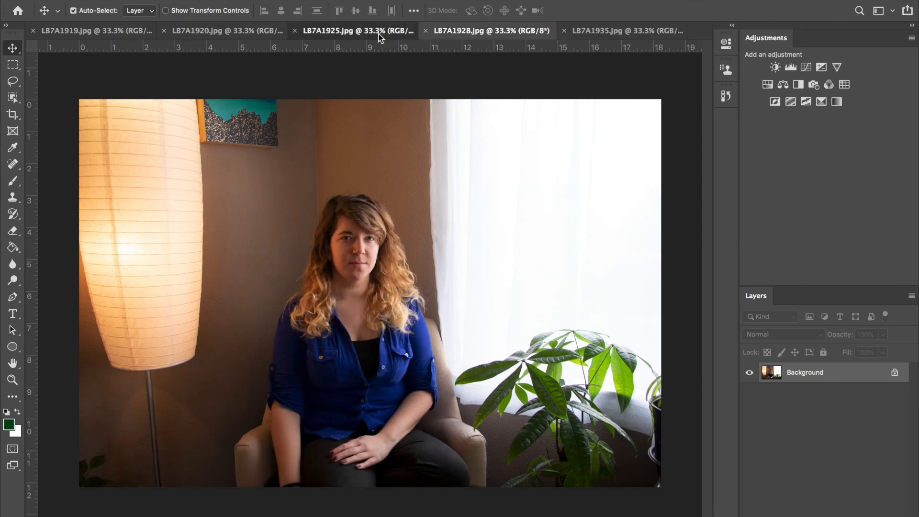
click(475, 32)
click(386, 31)
click(473, 33)
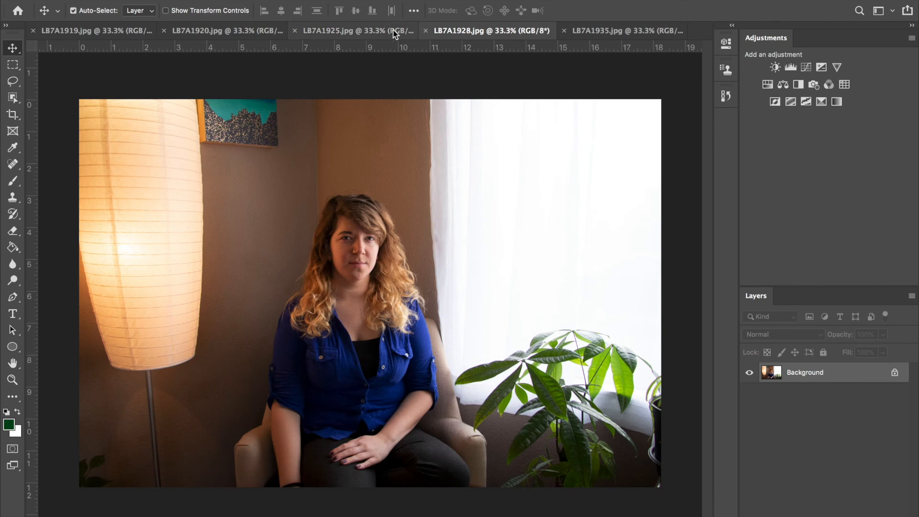
click(393, 30)
click(495, 34)
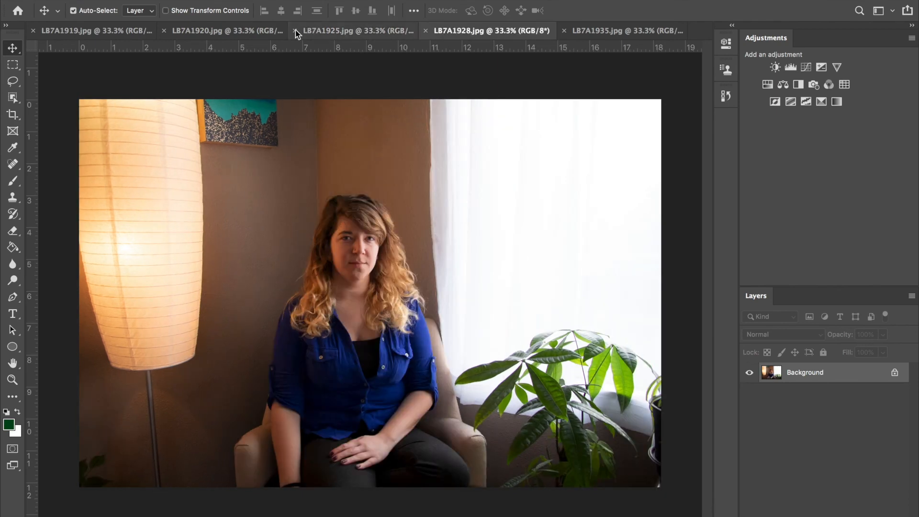
- Compare the subject's poses and the background in the LB7A1920 and LB7A1919 photos
click(244, 33)
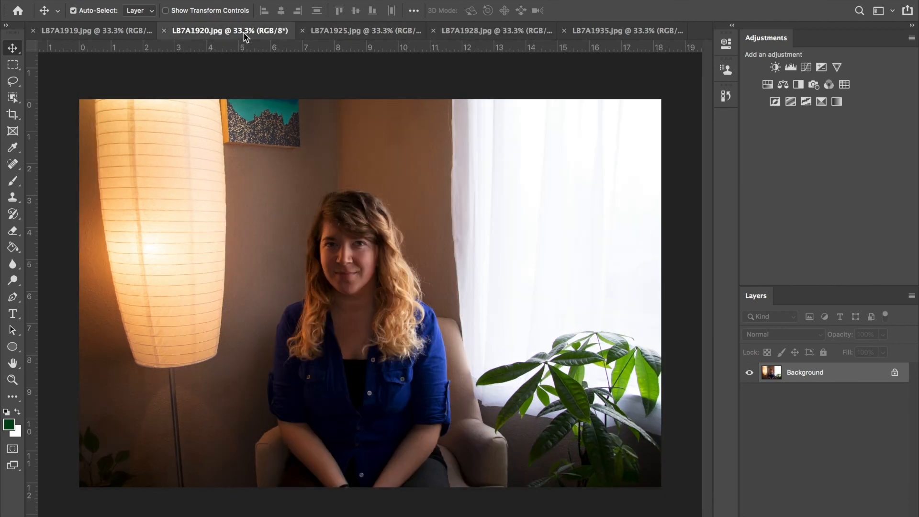
click(123, 31)
click(199, 30)
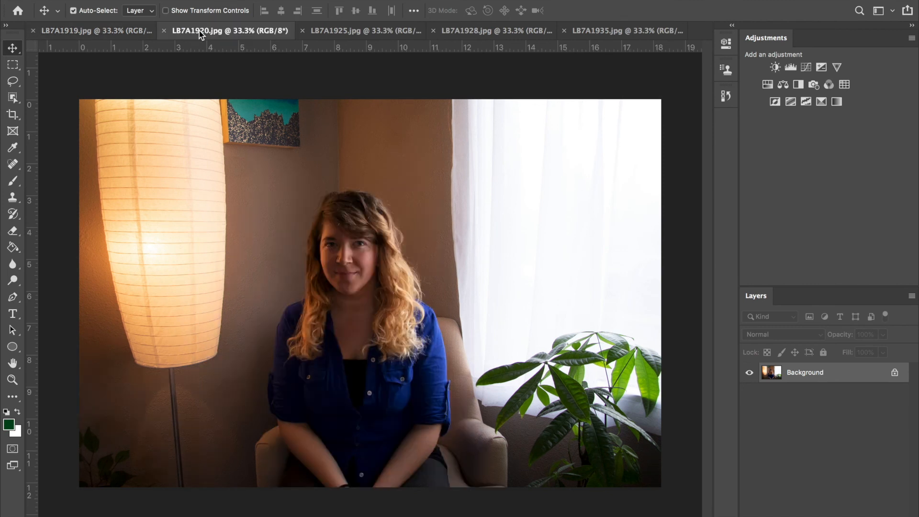
click(127, 35)
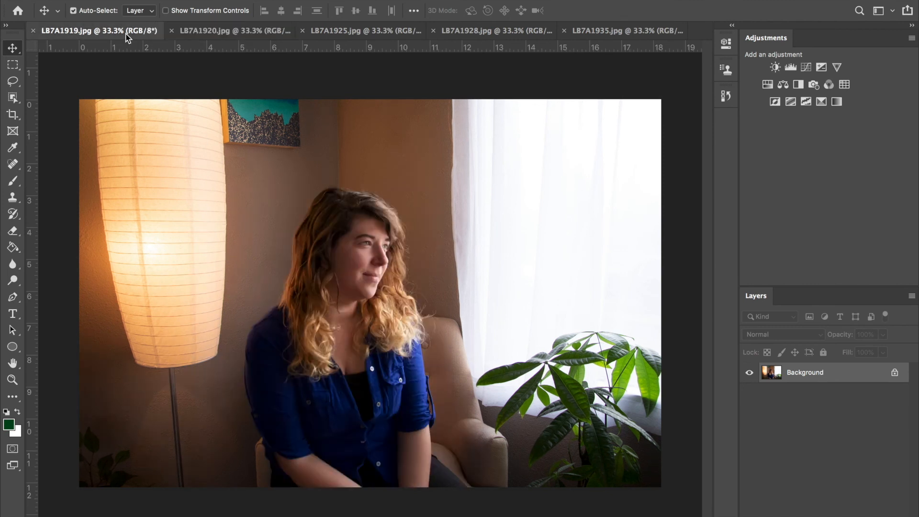
- Review the whole photo series again, comparing the lamp, window and plant positions between the earlier and later shots
click(222, 36)
click(382, 34)
click(475, 32)
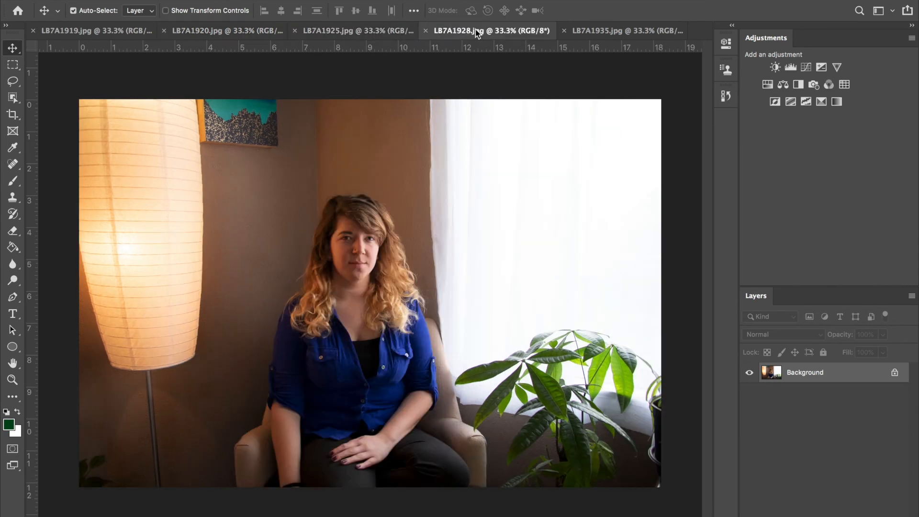
click(621, 30)
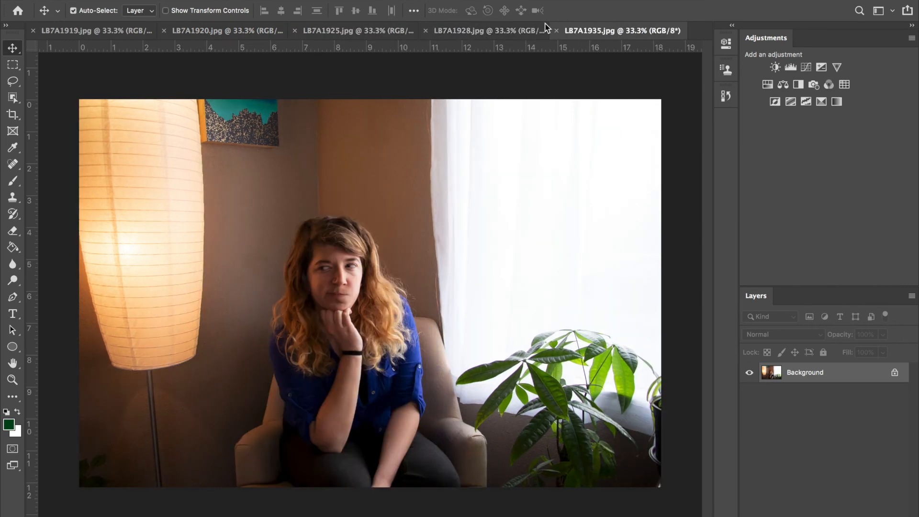
click(504, 31)
click(251, 30)
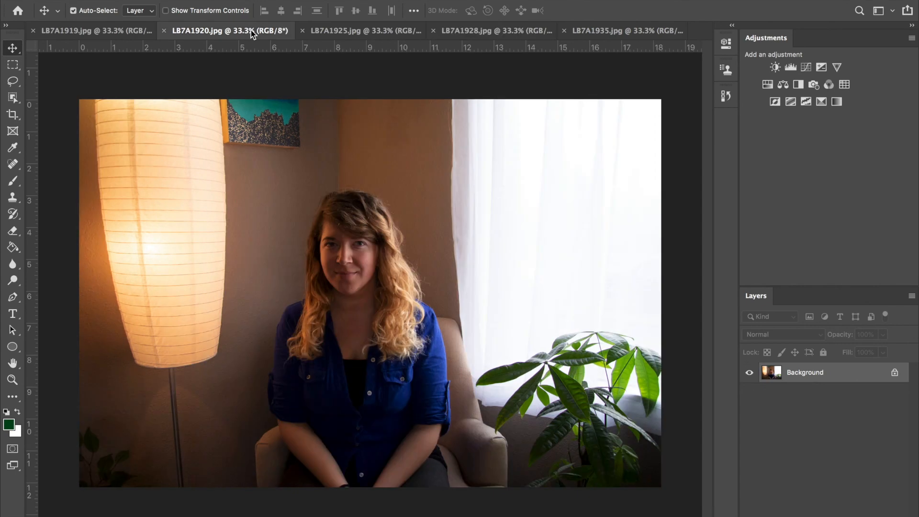
click(484, 31)
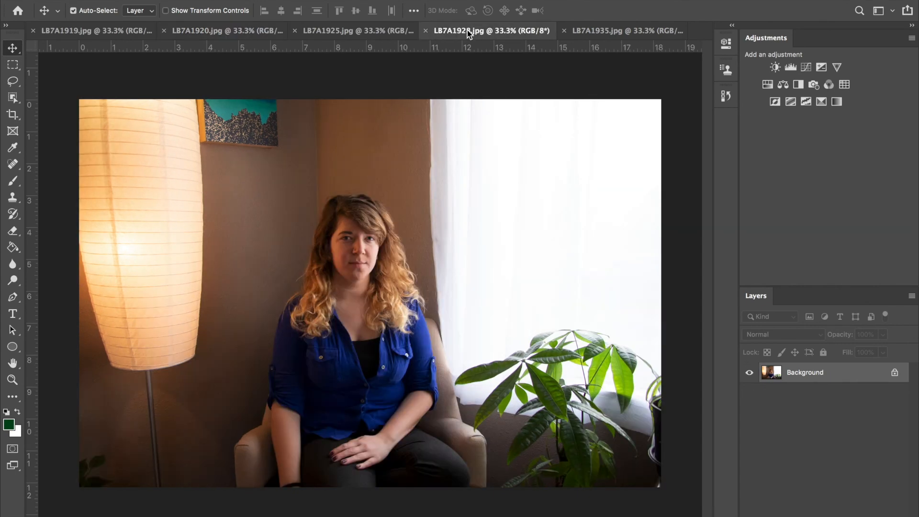
click(132, 33)
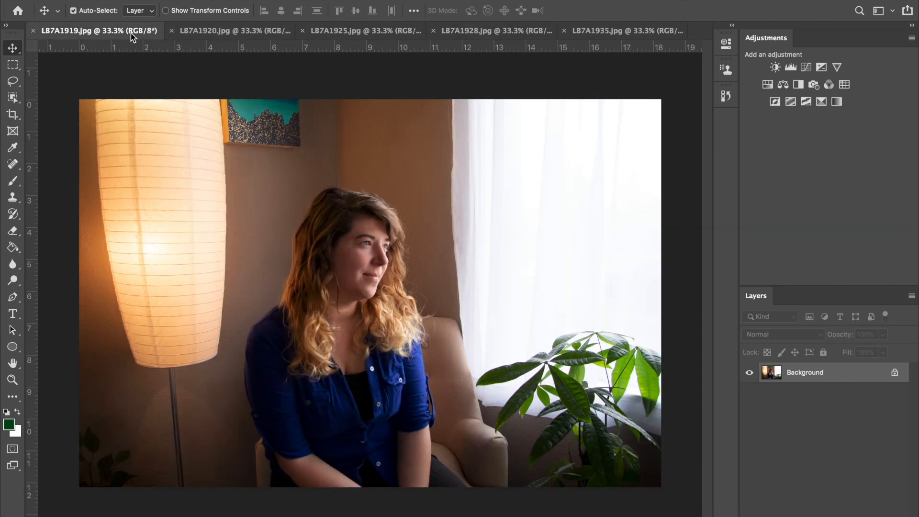
click(250, 32)
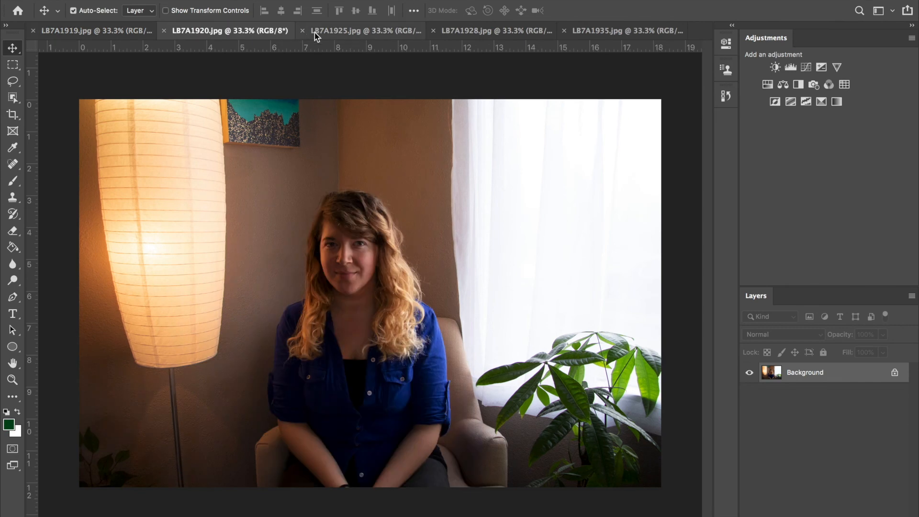
click(328, 32)
click(444, 33)
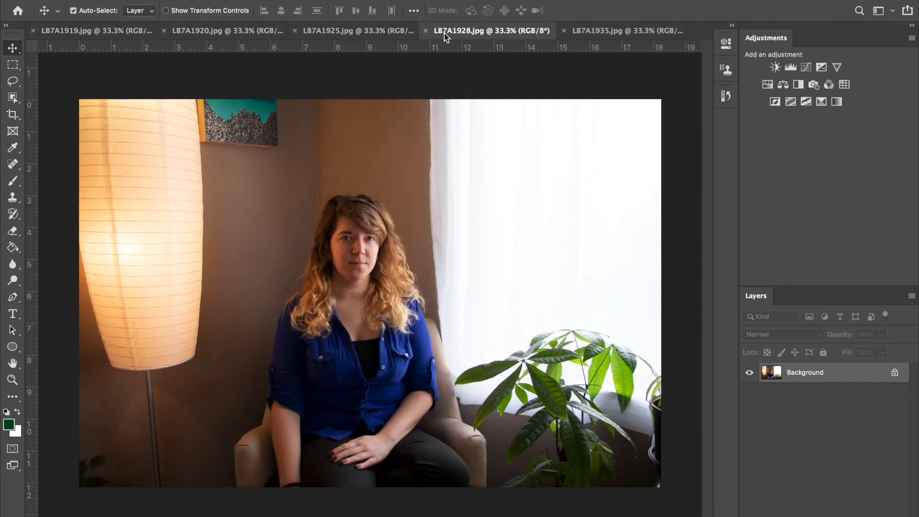
- Examine the framing and lighting differences between LB7A1925 and LB7A1928, finishing on LB7A1925
click(352, 33)
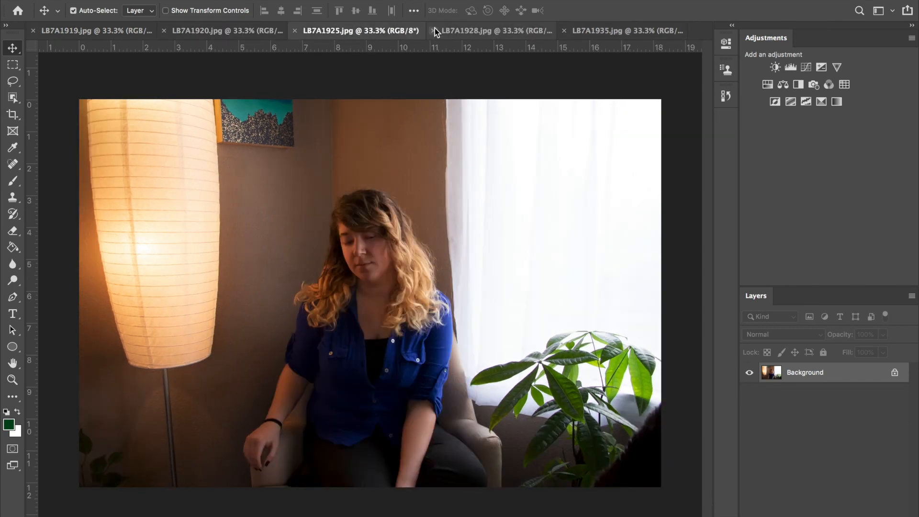
click(483, 31)
click(358, 33)
click(488, 31)
click(371, 31)
click(454, 33)
click(373, 35)
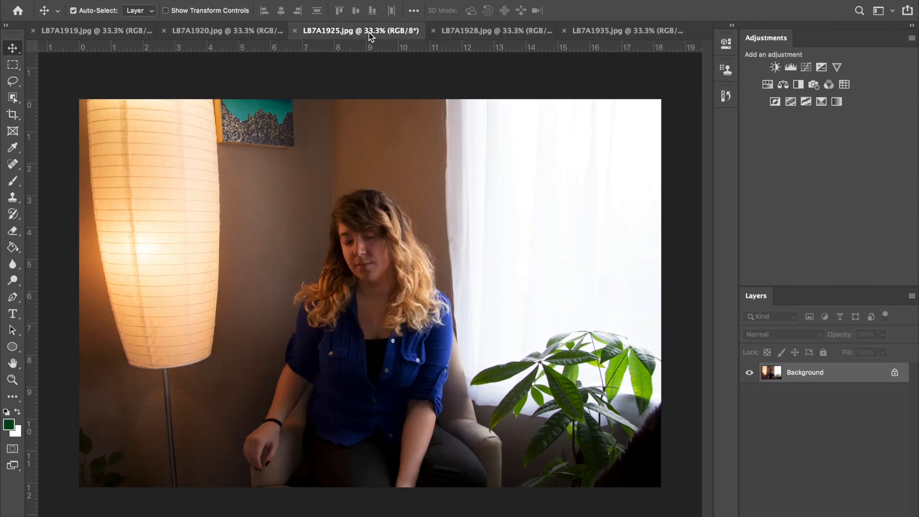
click(475, 36)
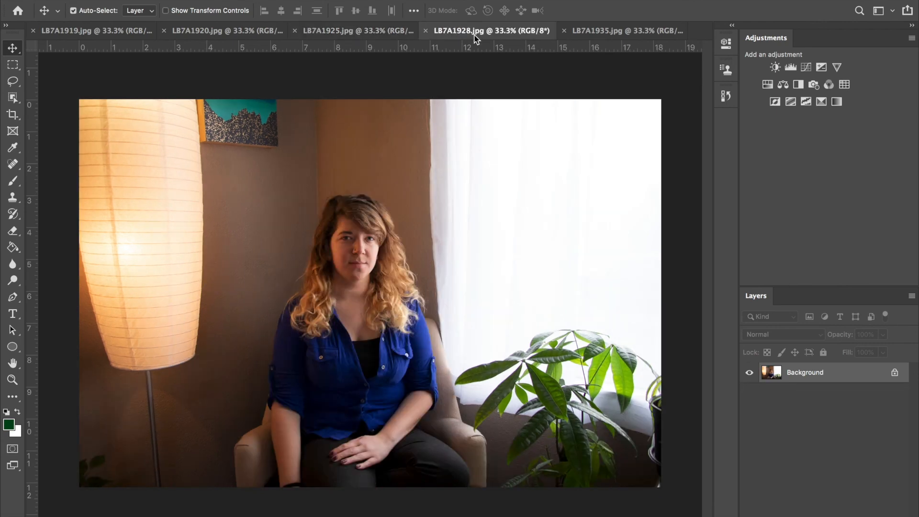
click(381, 34)
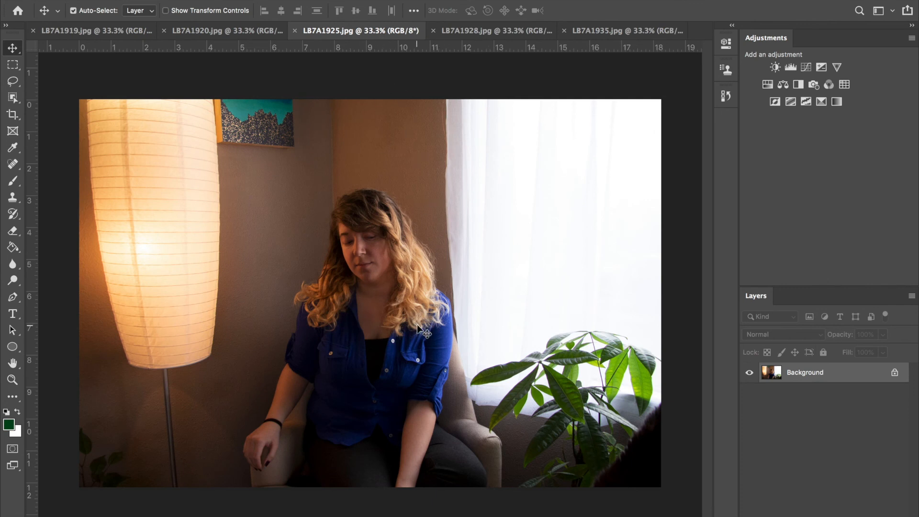
click(461, 33)
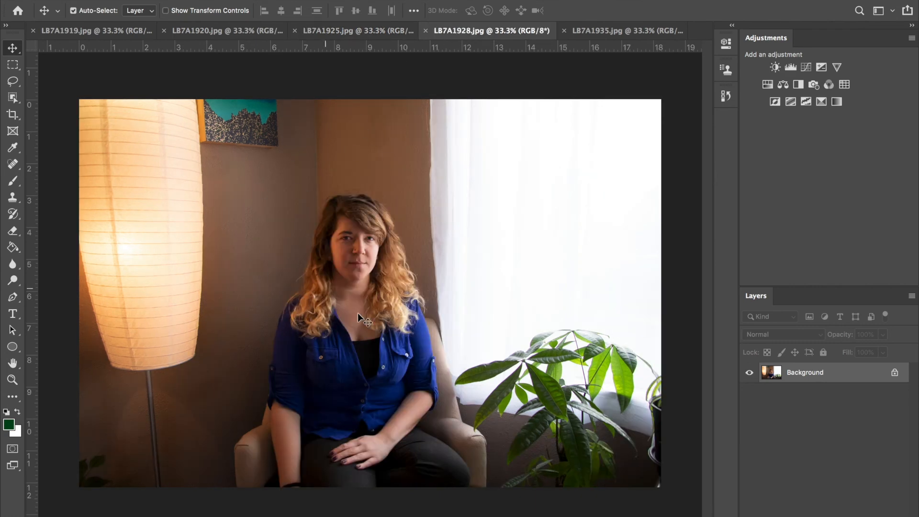
click(375, 31)
click(455, 33)
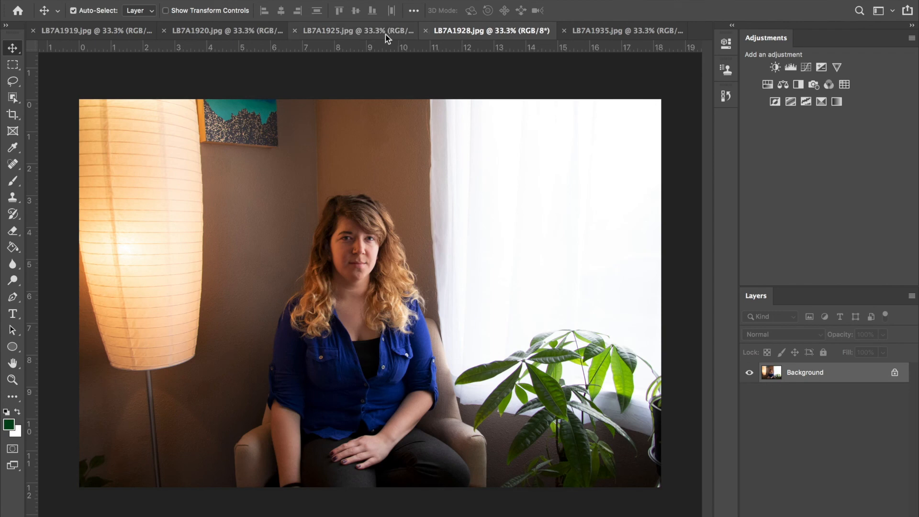
click(467, 36)
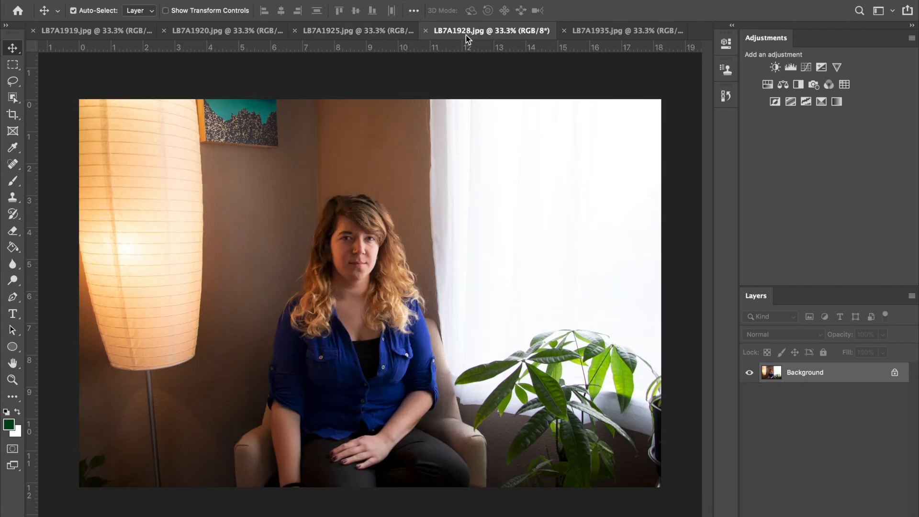
click(391, 37)
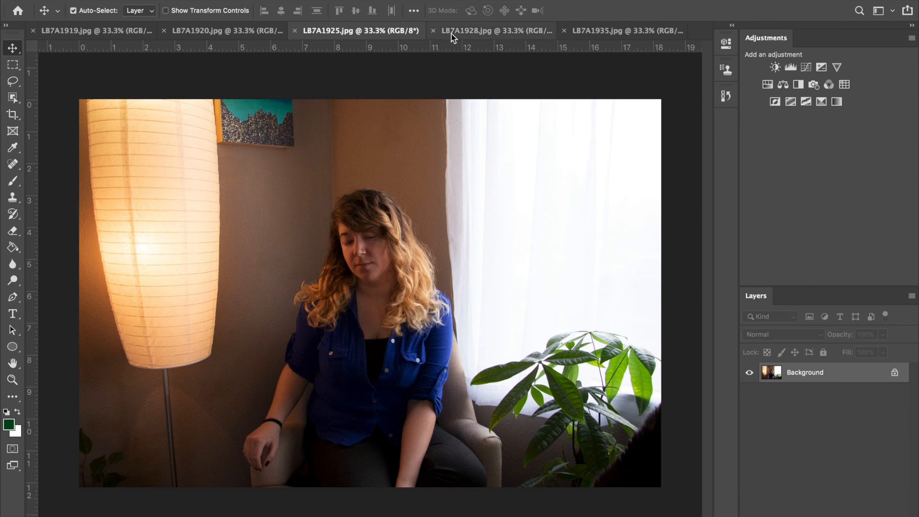
- Lighten the seated subject from lap to hair in LB7A1925 using the Dodge tool with a 600 px brush
click(13, 281)
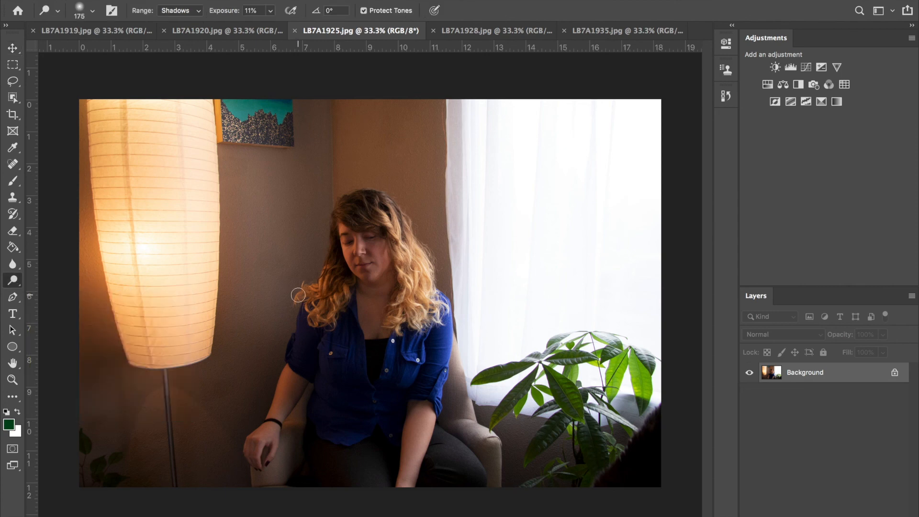
key(bracketright)
key(bracketright)
key(bracketright)
key(bracketright)
key(bracketright)
key(bracketright)
mouse_move(343, 415)
mouse_down()
mouse_move(331, 327)
mouse_move(325, 468)
mouse_move(303, 394)
mouse_move(307, 362)
mouse_move(258, 459)
mouse_move(332, 360)
mouse_move(340, 514)
mouse_move(360, 418)
mouse_move(391, 373)
mouse_move(373, 487)
mouse_move(422, 329)
mouse_move(435, 395)
mouse_move(391, 277)
mouse_up()
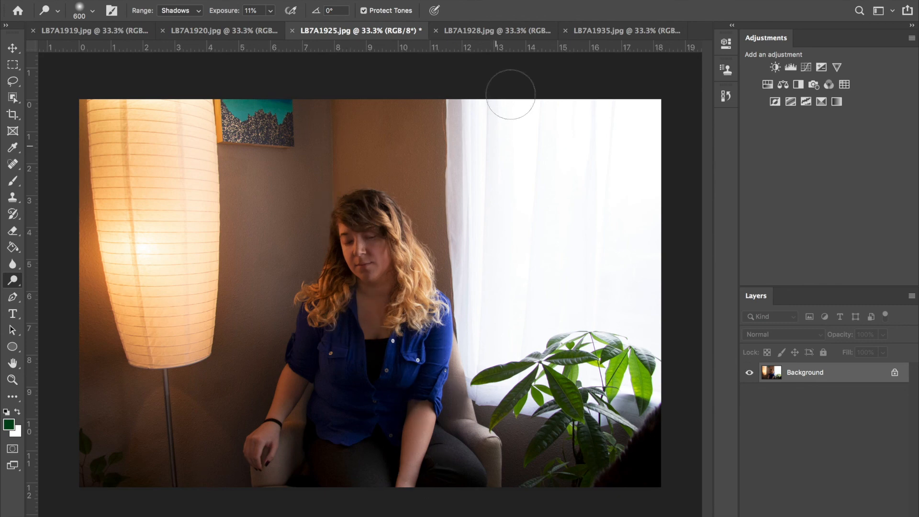
key(v)
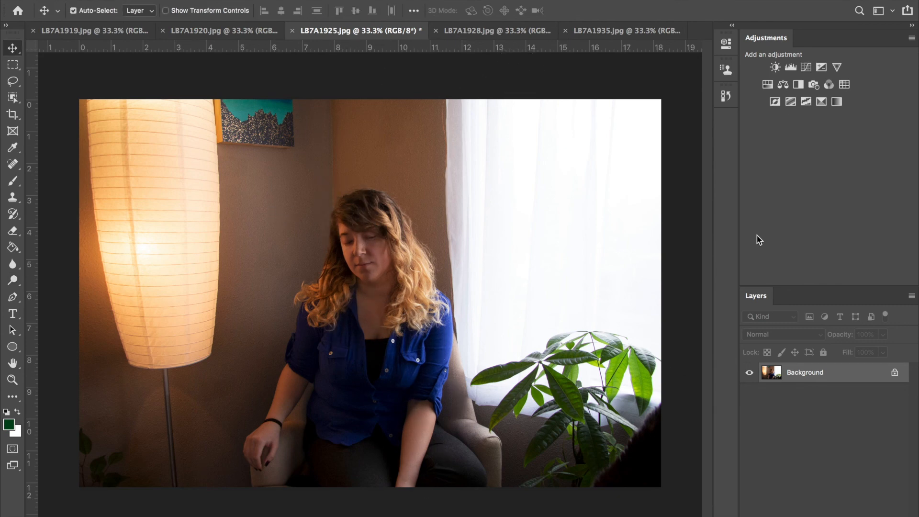
- Compare the dodged LB7A1925 photo with LB7A1928 by alternating between them, finishing on LB7A1925
click(460, 30)
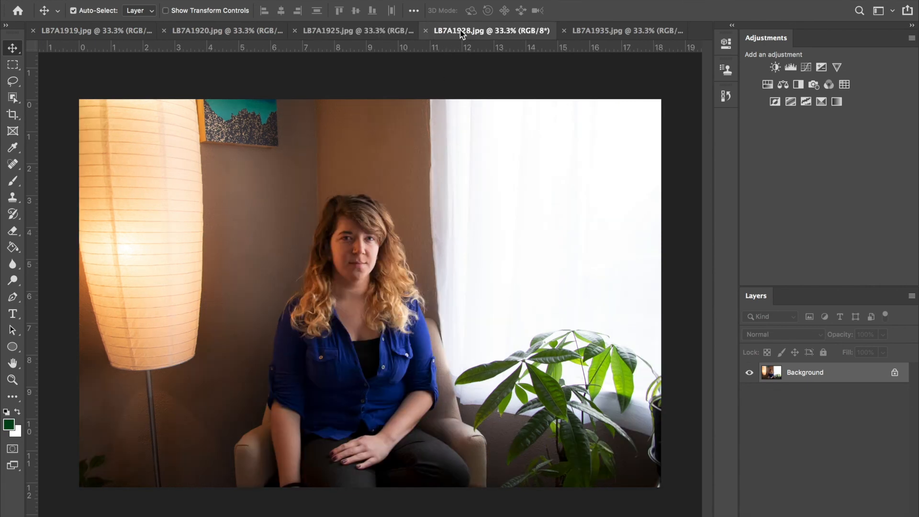
click(387, 31)
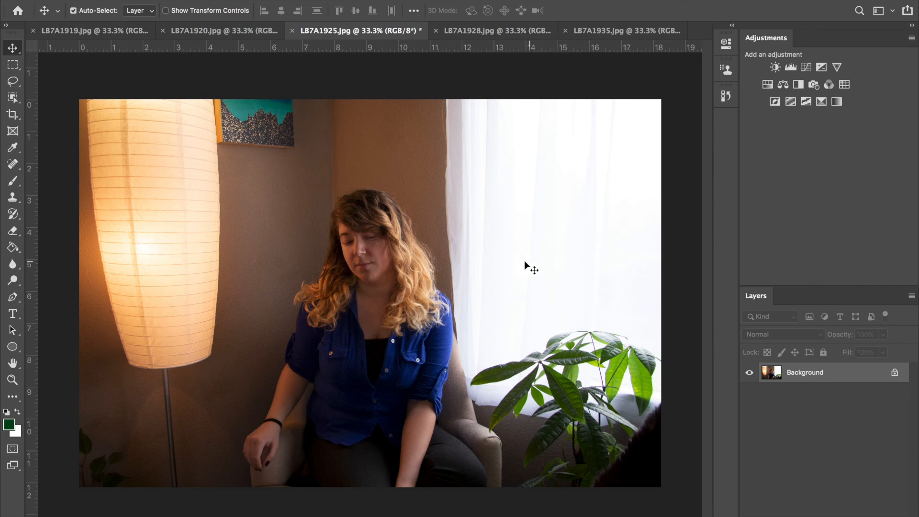
click(452, 36)
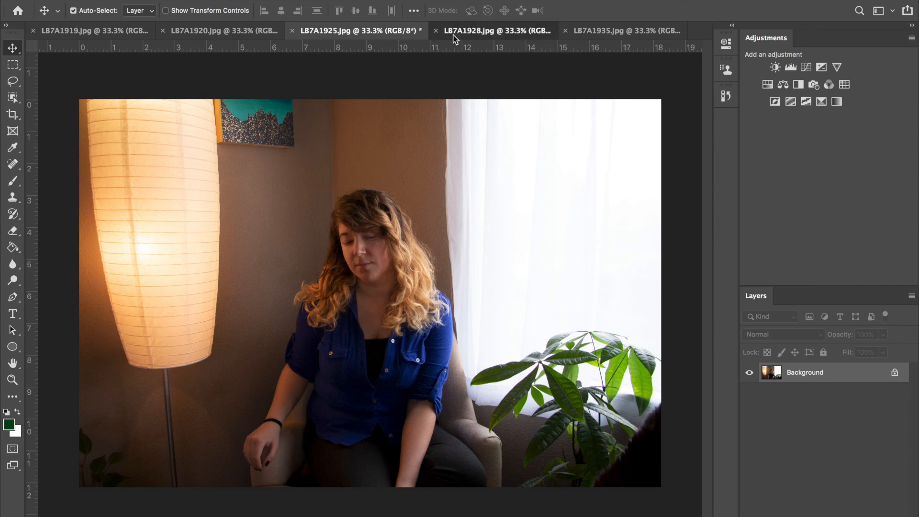
click(382, 33)
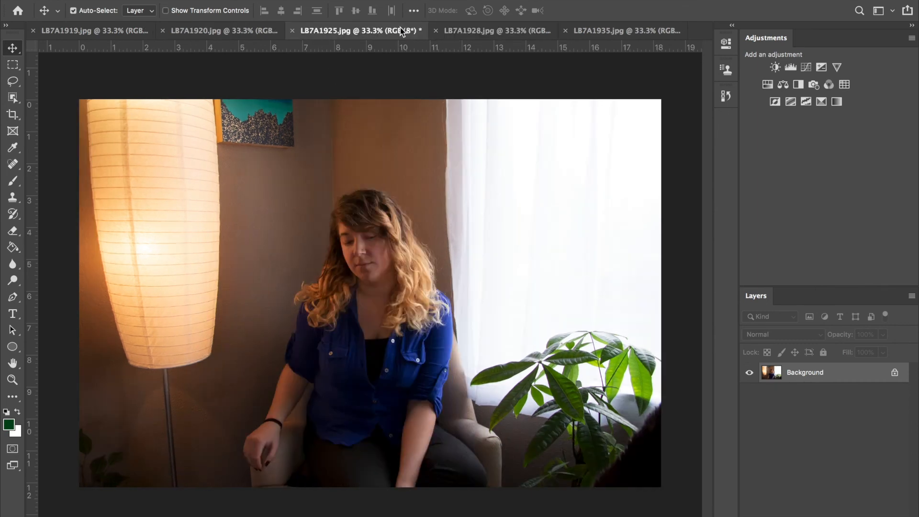
click(473, 30)
click(361, 36)
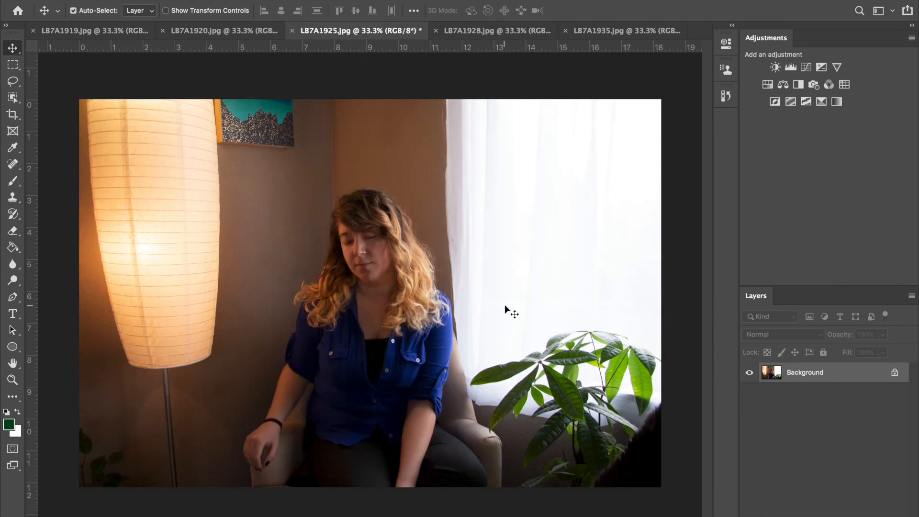
- Select the entire LB7A1925 image and copy it
key(super+a)
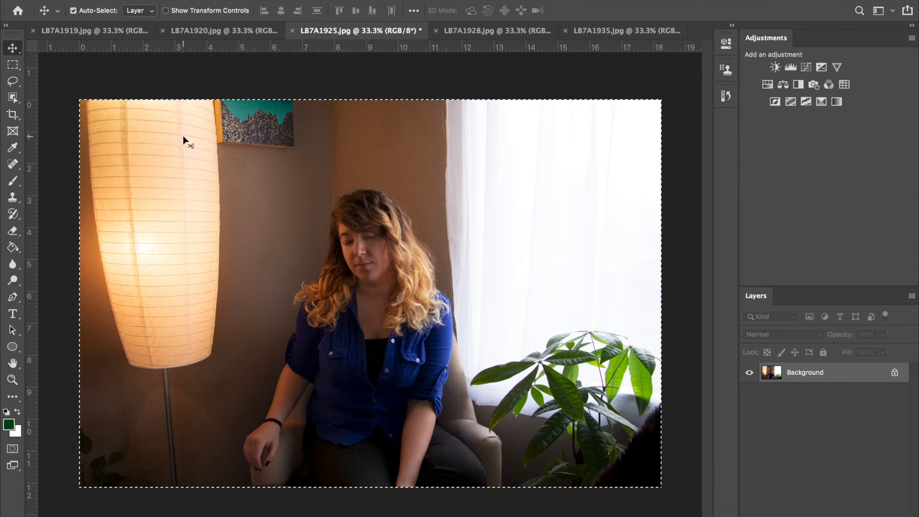
click(258, 0)
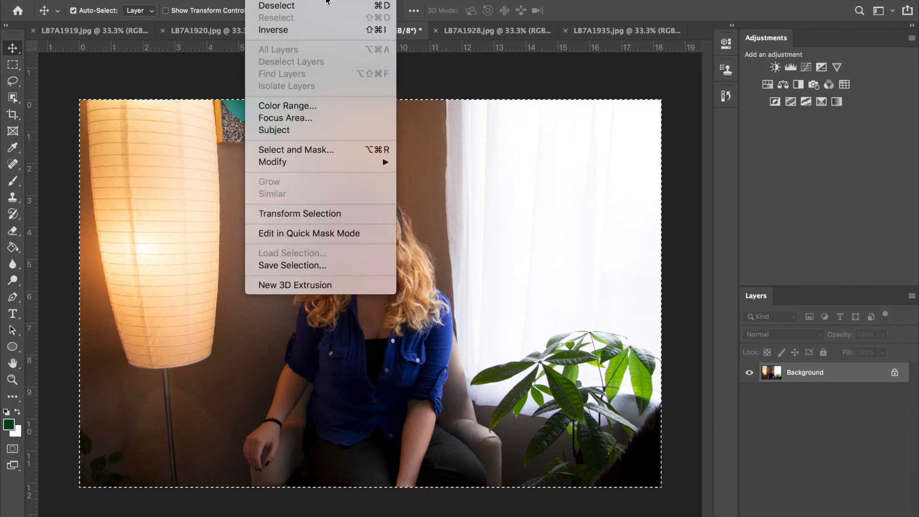
click(542, 65)
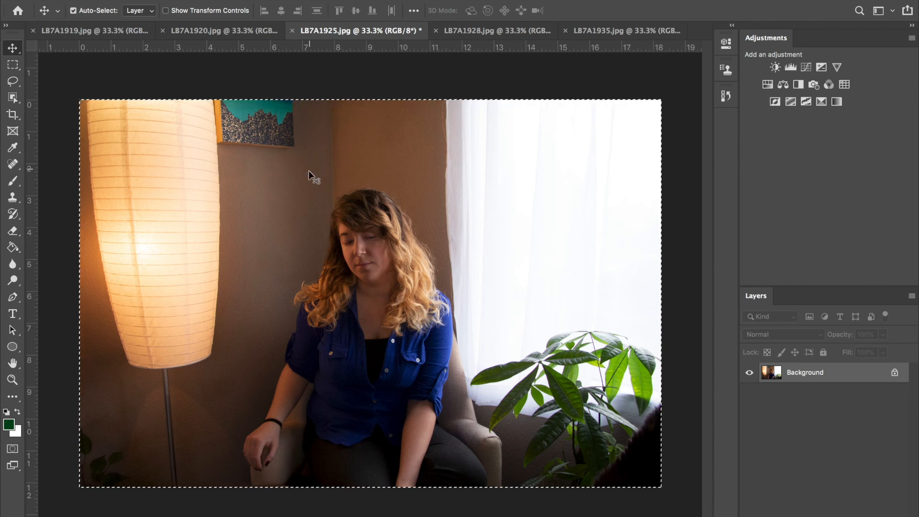
key(super+c)
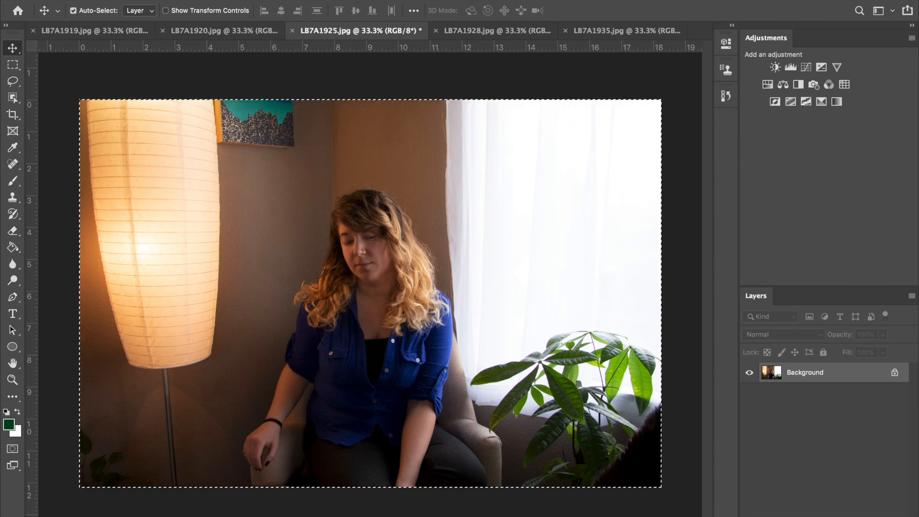
click(126, 0)
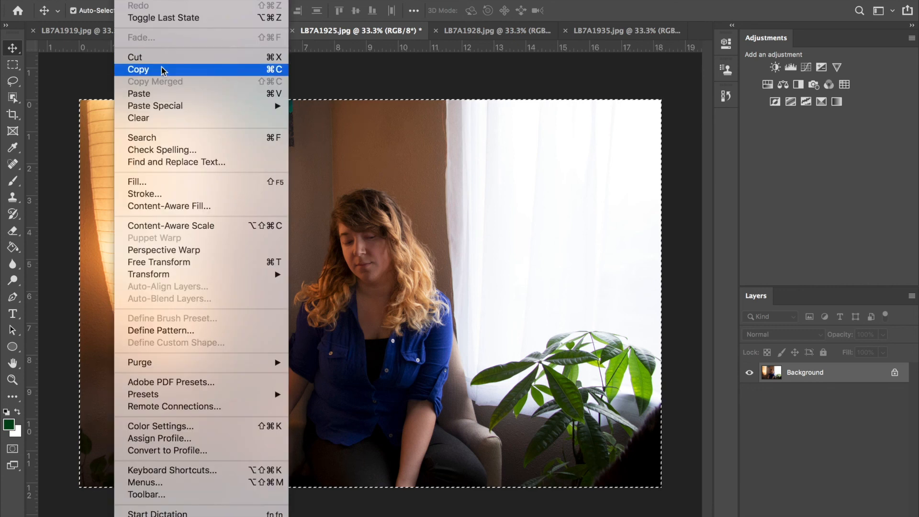
click(397, 63)
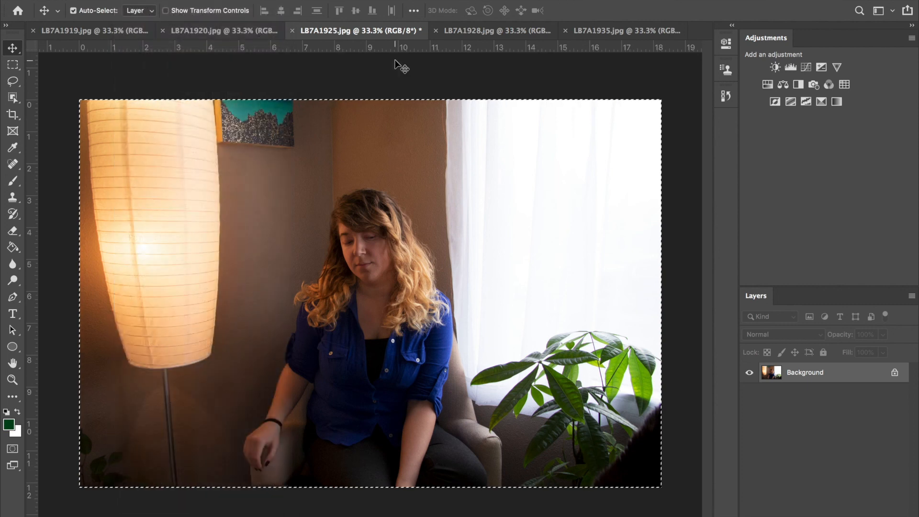
- Paste the copied photo into LB7A1928 as a new layer and give the layer list more height
click(528, 31)
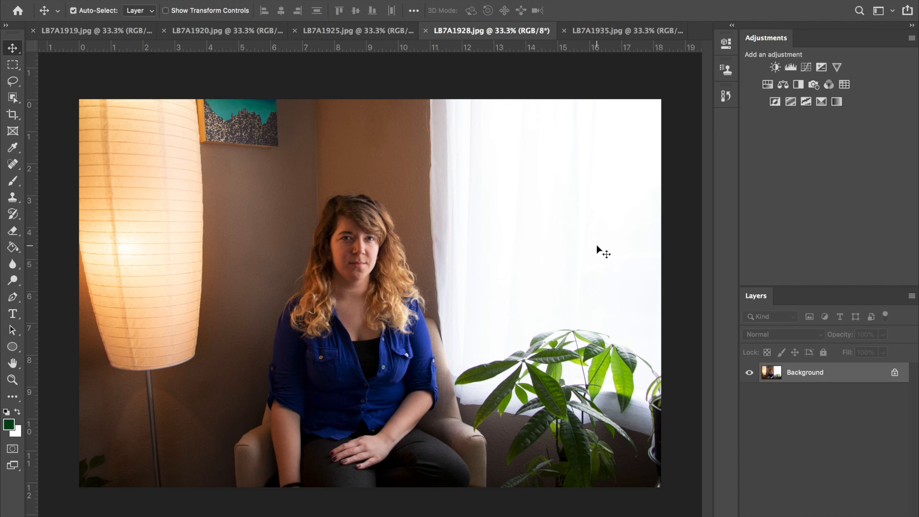
key(super+v)
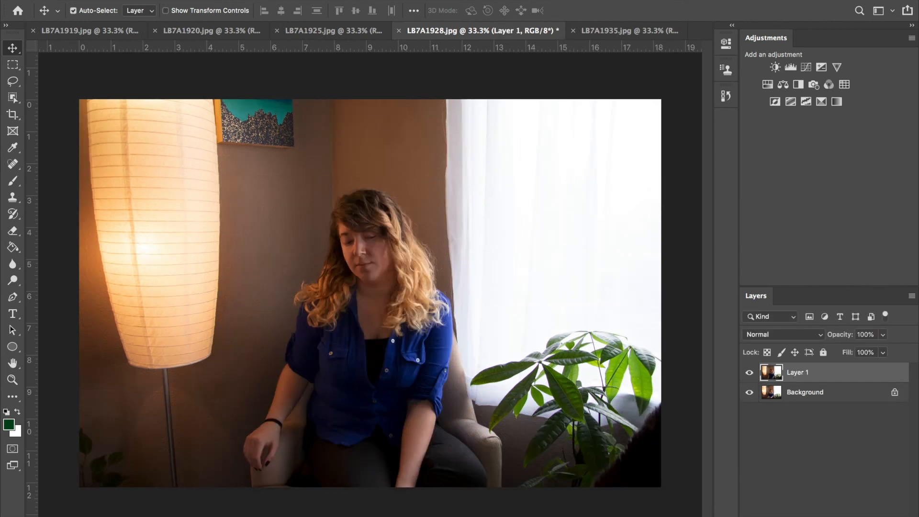
click(123, 1)
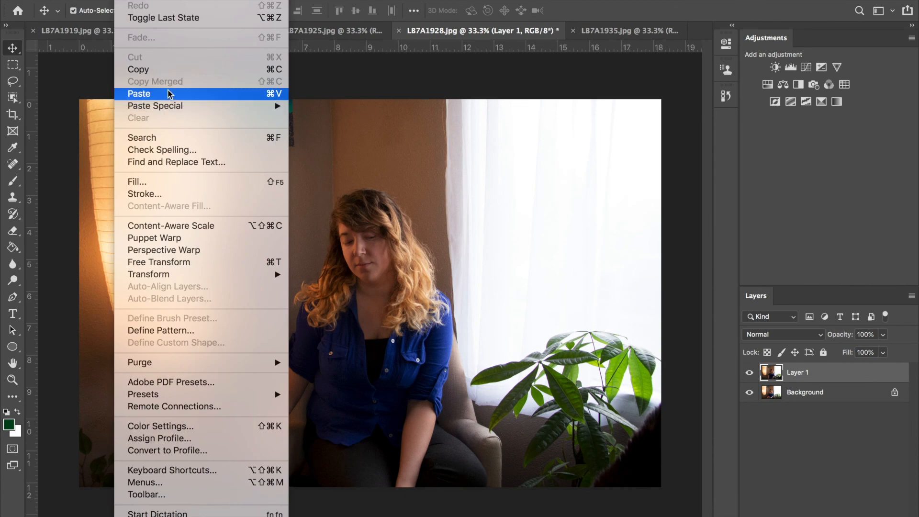
click(381, 70)
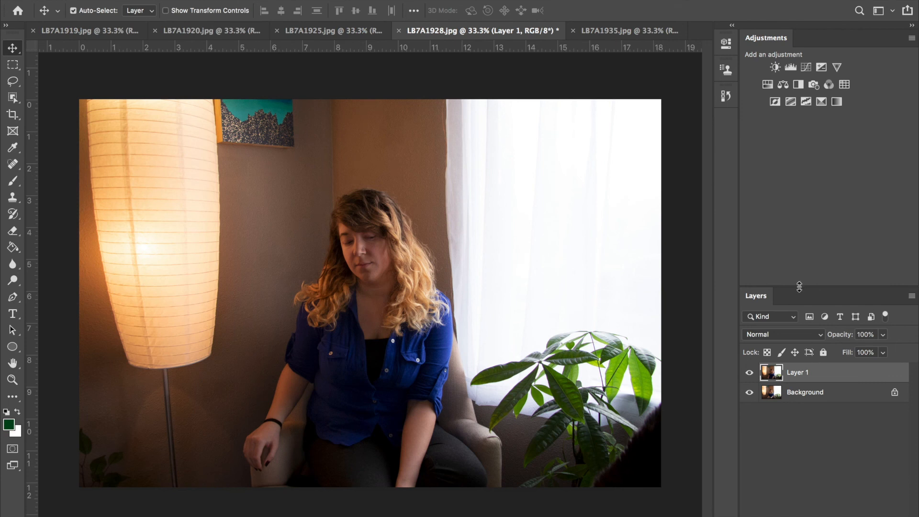
drag(798, 286, 797, 143)
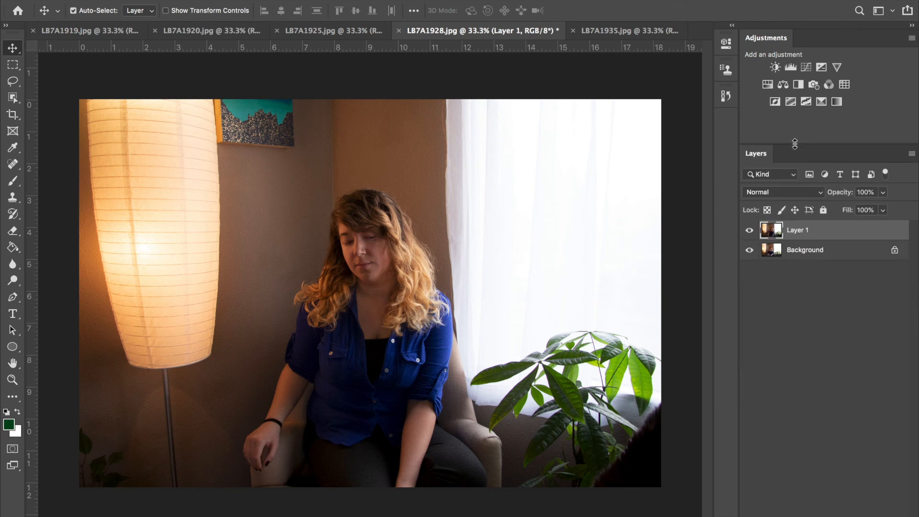
- Toggle Layer 1's visibility to compare the pasted photo with the Background, leaving the layer shown
click(748, 231)
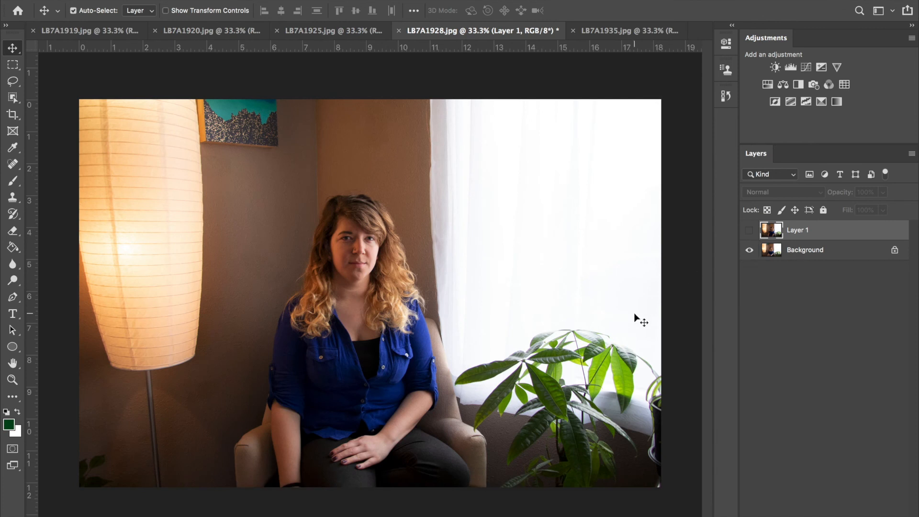
click(750, 230)
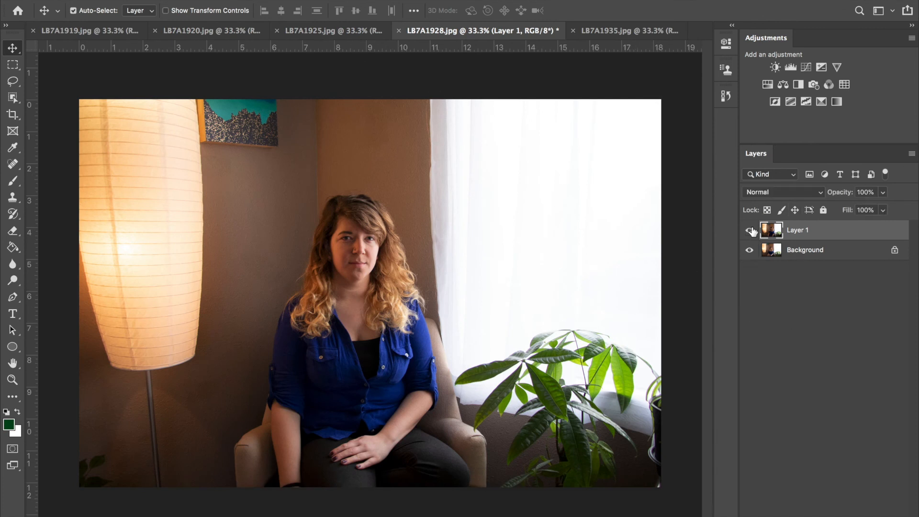
click(749, 232)
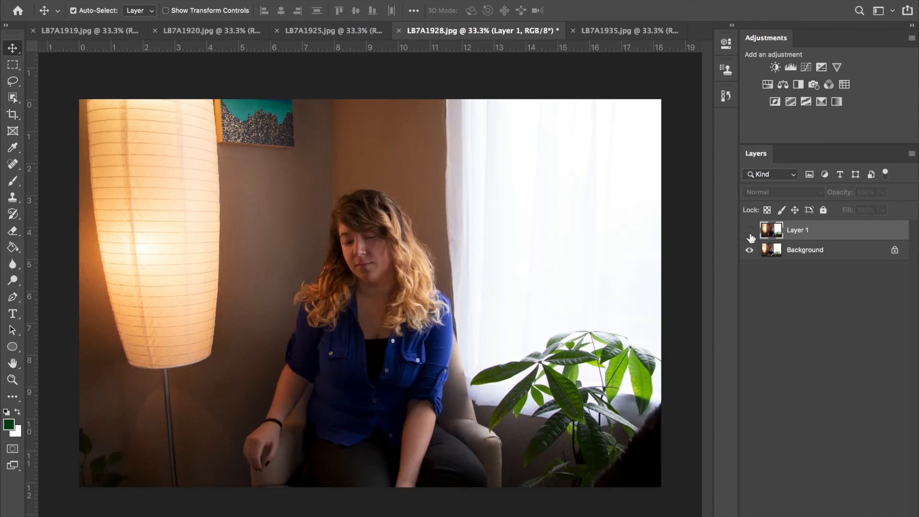
click(749, 231)
click(749, 231)
click(749, 231)
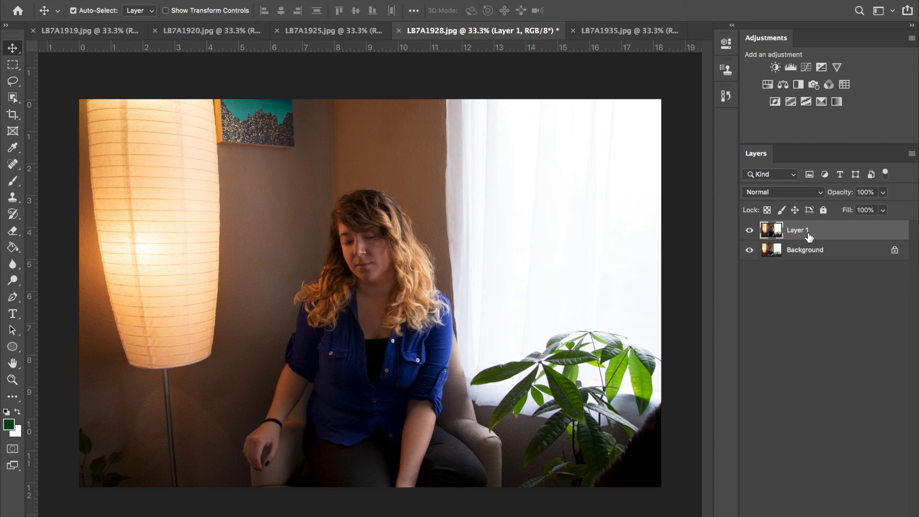
- Lower Layer 1's opacity to 45% and shift the layer until its lamp, picture and window overlap those in the Background
click(883, 193)
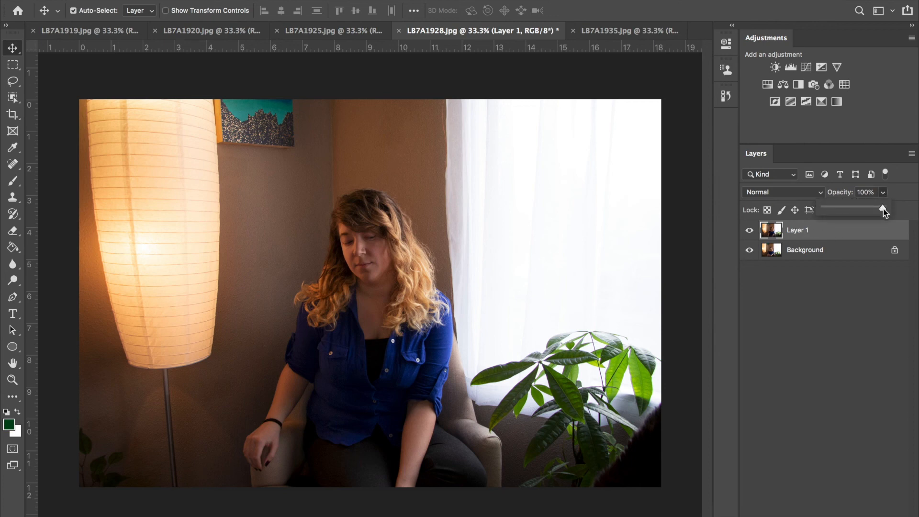
drag(882, 209, 851, 213)
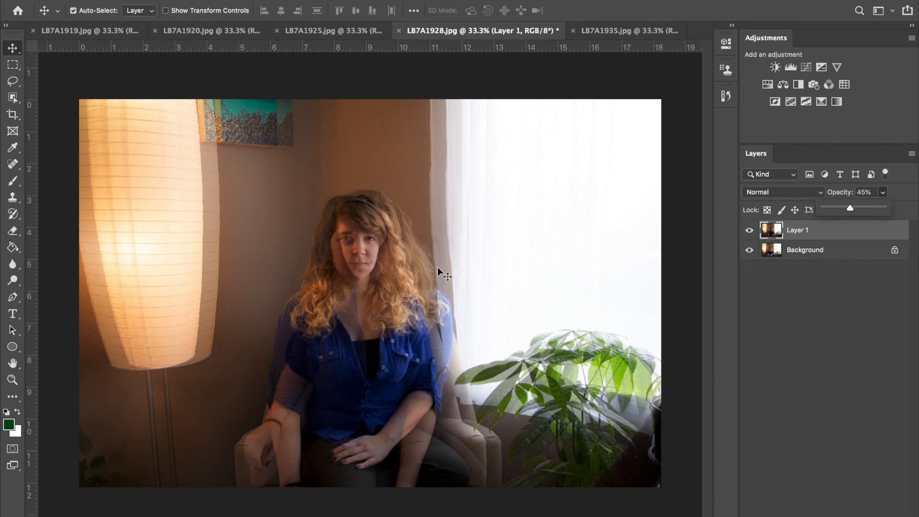
mouse_move(441, 266)
mouse_down()
mouse_move(415, 275)
mouse_move(428, 272)
mouse_up()
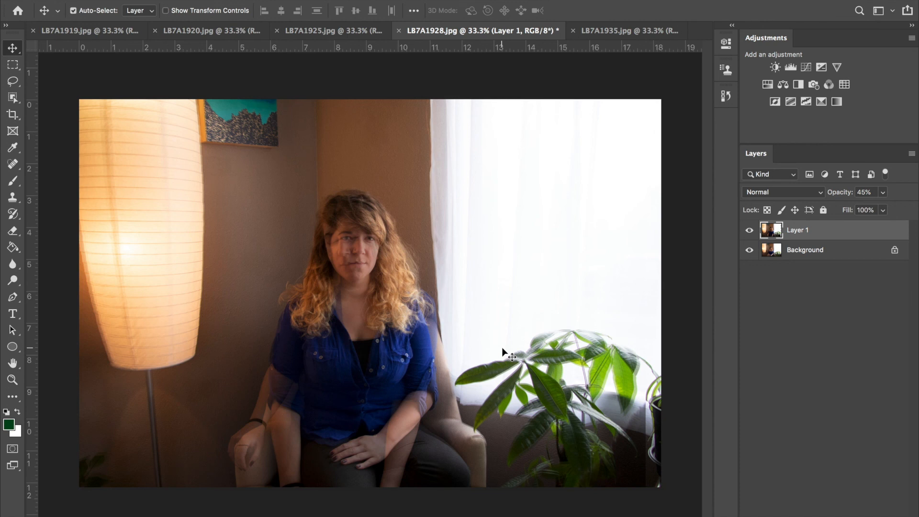
- Rotate Layer 1 by -0.46° with Free Transform to match the tilt of the Background
click(127, 0)
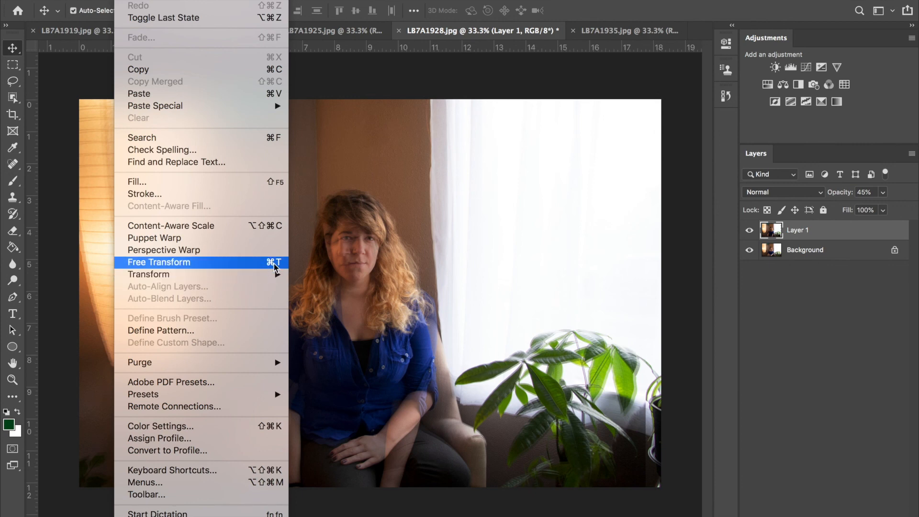
click(406, 75)
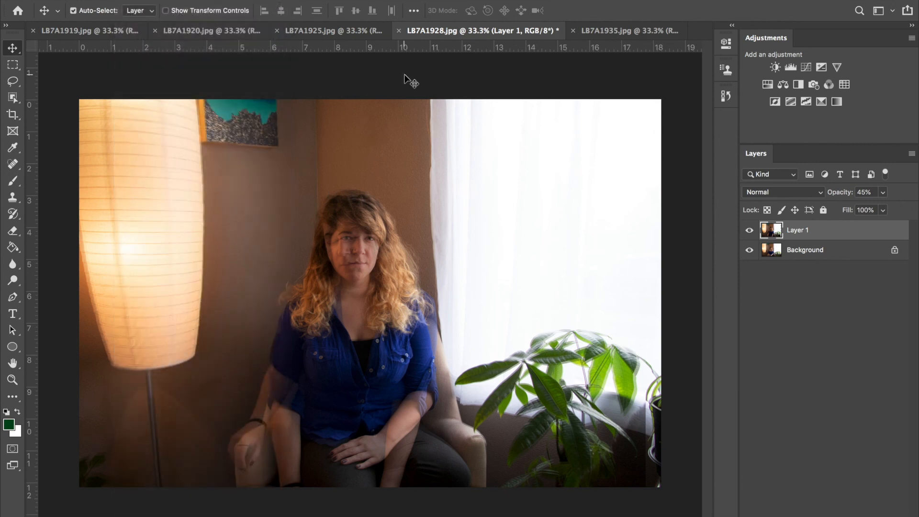
key(super+t)
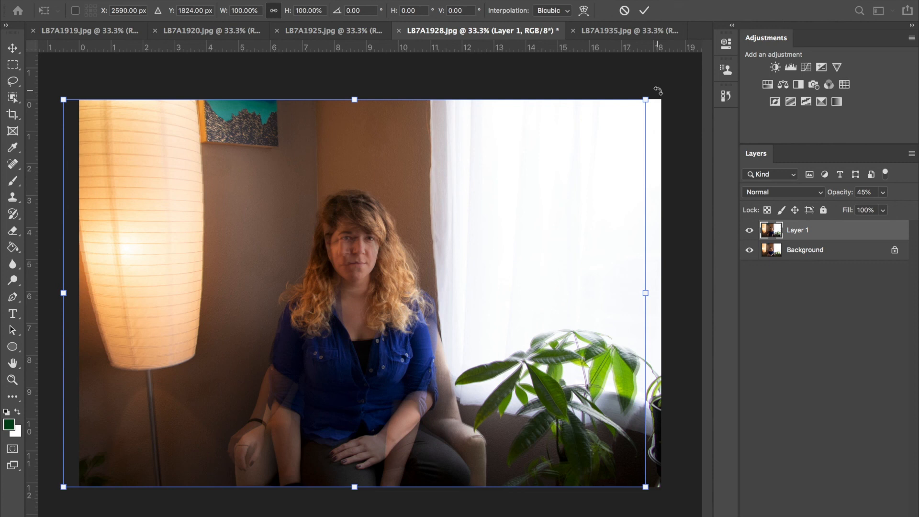
mouse_move(657, 89)
mouse_down()
mouse_move(653, 78)
mouse_move(662, 84)
mouse_up()
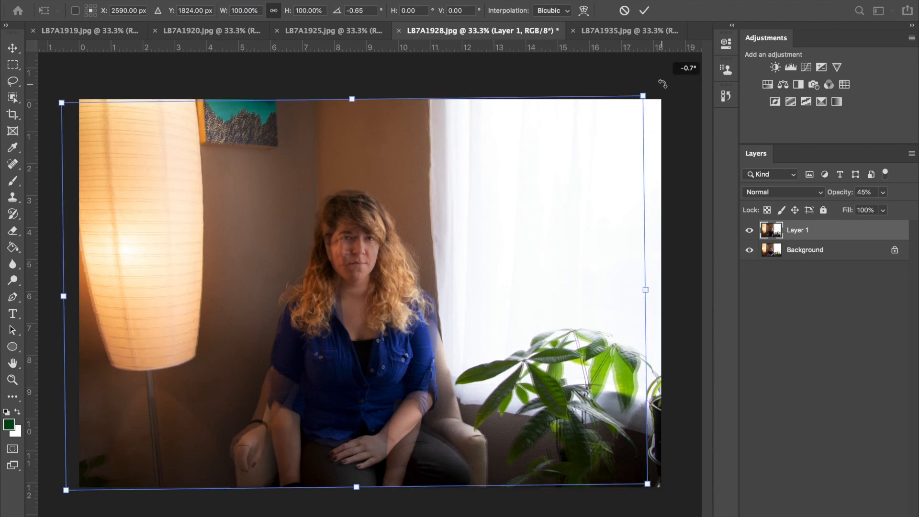
drag(663, 84, 662, 84)
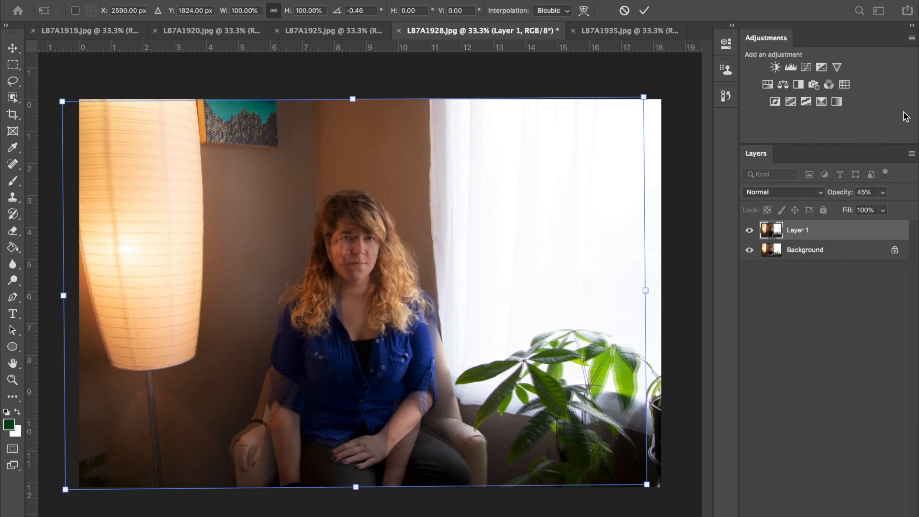
- Nudge Layer 1 horizontally to X 2563 px so the lamp, picture and window edge line up with the Background
key(Left)
key(Left)
key(Left)
key(Right)
key(Right)
key(Right)
key(Right)
key(Right)
key(Right)
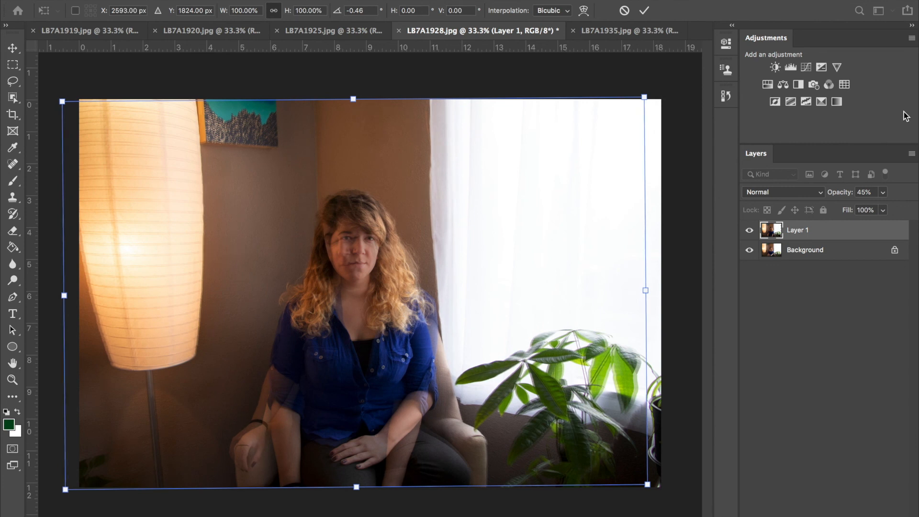
key(Left)
key(Left)
key(Left)
key(Left)
key(Left)
key(Left)
key(Left)
key(Left)
key(Left)
key(Left)
key(Left)
key(Left)
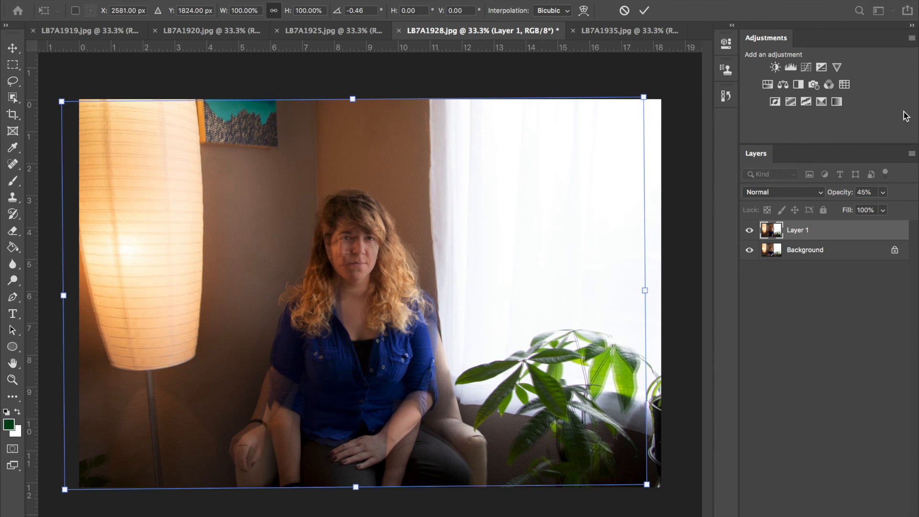
key(Left)
key(Left)
key(Left)
key(Left)
key(Left)
key(Left)
key(Left)
key(Left)
key(Left)
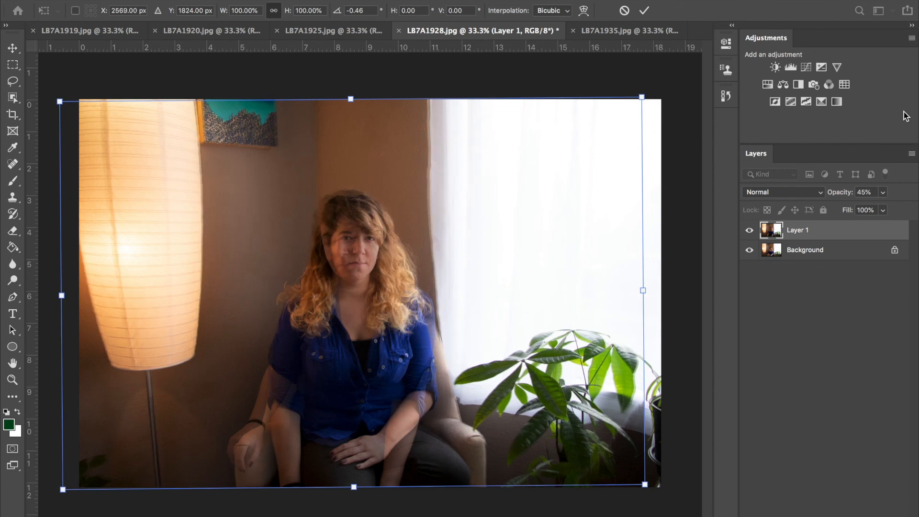
key(Left)
key(Left)
key(Left)
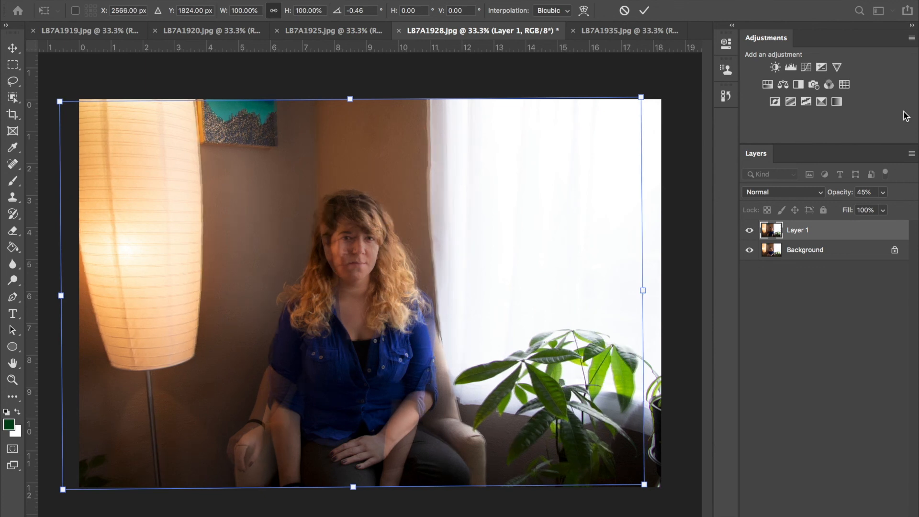
key(Left)
key(Left)
key(Left)
key(Right)
key(Right)
key(Right)
key(Left)
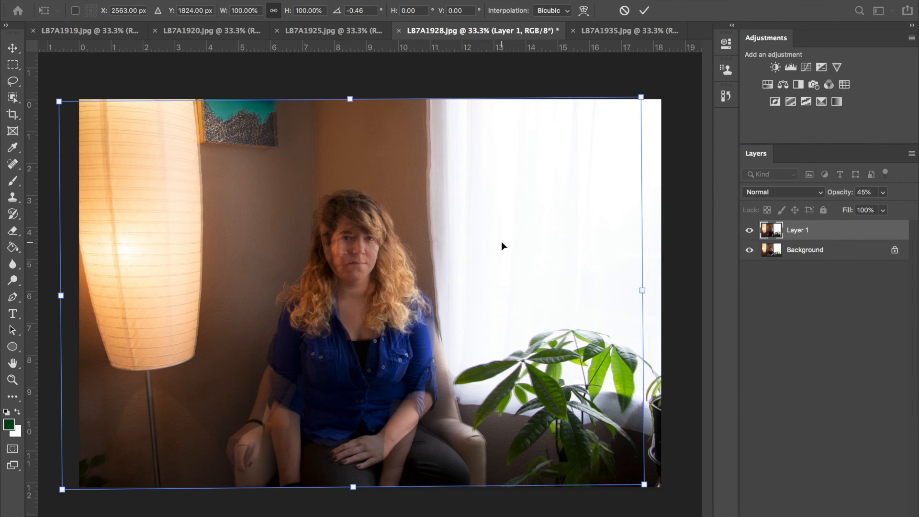
- Try rotating Layer 1 to 0.84° and nudging it to X 2545 px, Y 1794 px over the Background
drag(642, 91, 657, 90)
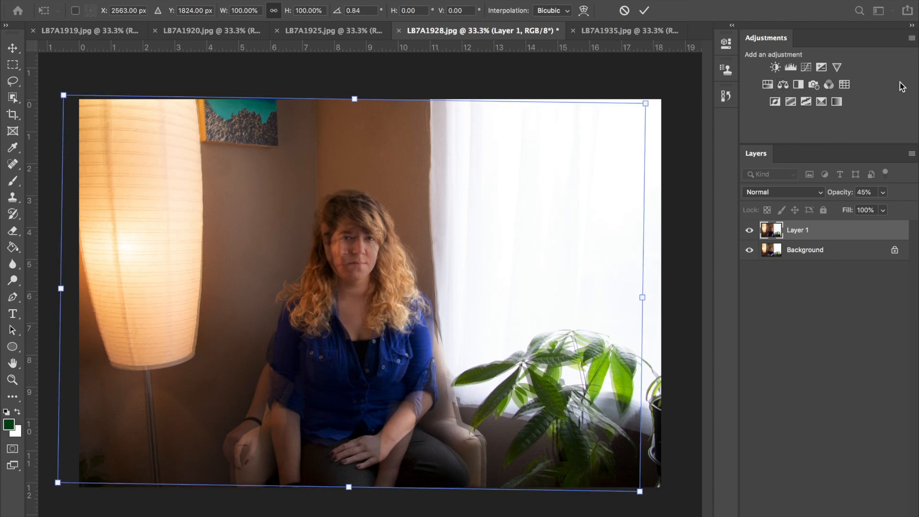
key(Left)
key(Left)
key(Left)
key(Left)
key(Left)
key(Left)
key(Left)
key(Left)
key(Left)
key(Left)
key(Left)
key(Left)
key(Left)
key(Left)
key(Left)
key(Up)
key(Up)
key(Up)
key(Up)
key(Up)
key(Up)
key(Up)
key(Up)
key(Up)
key(Up)
key(Up)
key(Up)
key(Up)
key(Up)
key(Up)
key(Up)
key(Up)
key(Up)
key(Up)
key(Up)
key(Up)
key(Up)
key(Up)
key(Up)
key(Up)
key(Up)
key(Up)
key(Up)
key(Up)
key(Up)
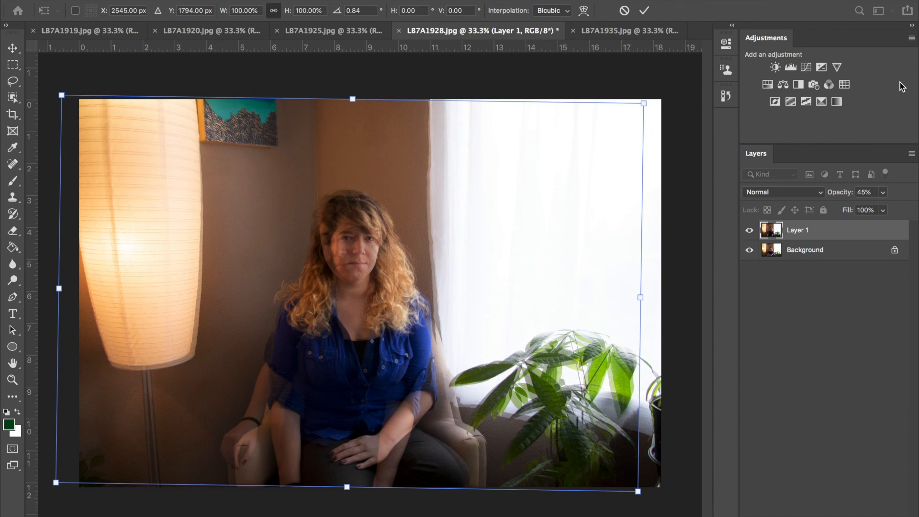
- Nudge the rotated Layer 1 down to about X 2548 px, Y 1839 px to match the Background's lamp and picture
key(Down)
key(Down)
key(Down)
key(Down)
key(Down)
key(Down)
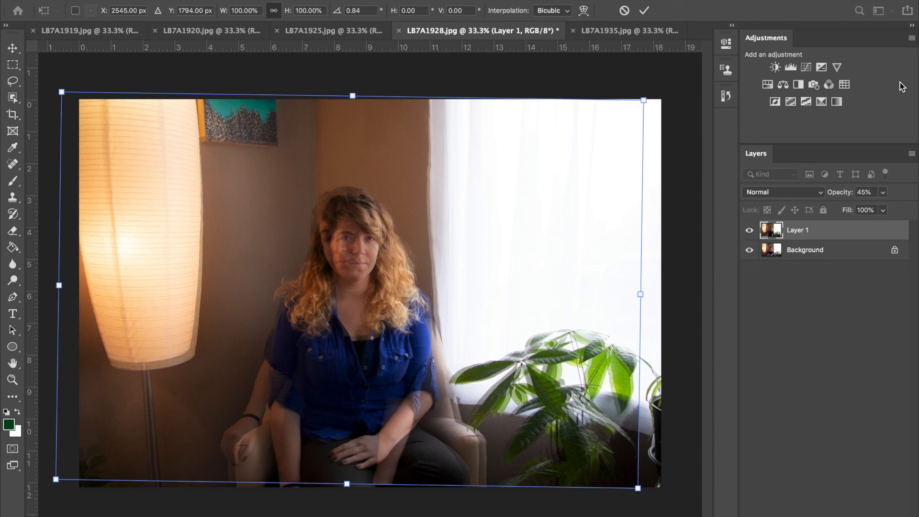
key(Down)
key(Down)
key(Down)
key(Down)
key(Down)
key(Down)
key(Down)
key(Down)
key(Down)
key(Down)
key(Down)
key(Down)
key(Down)
key(Down)
key(Down)
key(Down)
key(Down)
key(Down)
key(Down)
key(Down)
key(Down)
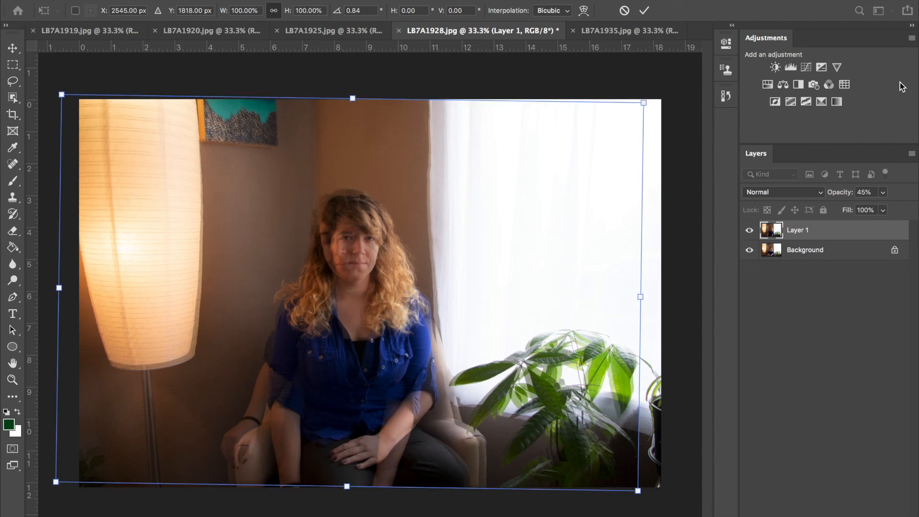
key(Down)
key(Down)
key(Down)
key(Down)
key(Down)
key(Down)
key(Down)
key(Down)
key(Down)
key(Down)
key(Down)
key(Down)
key(Down)
key(Down)
key(Down)
key(Down)
key(Down)
key(Down)
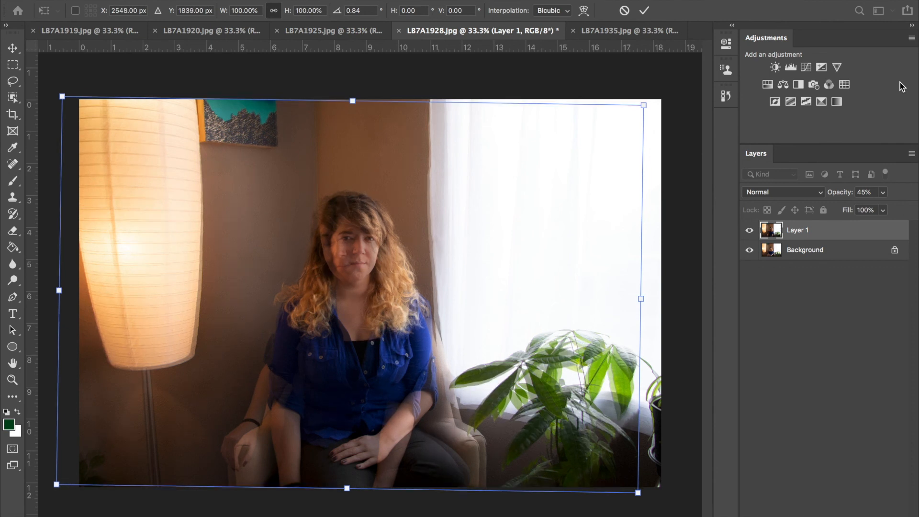
- Rotate Layer 1 to -1.35° and move it to about X 2575 px, Y 1824 px over the Background
mouse_move(545, 365)
mouse_down()
mouse_move(530, 363)
mouse_move(552, 354)
mouse_up()
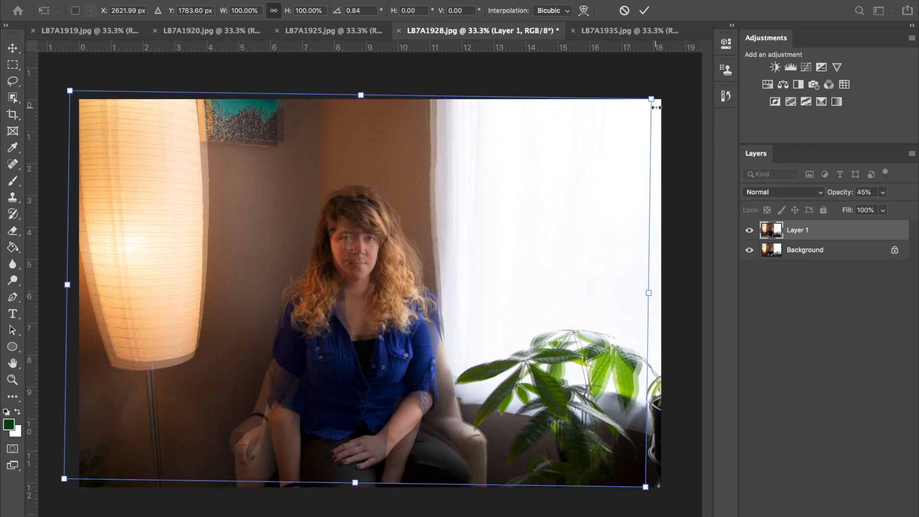
drag(658, 99, 658, 84)
drag(448, 252, 441, 254)
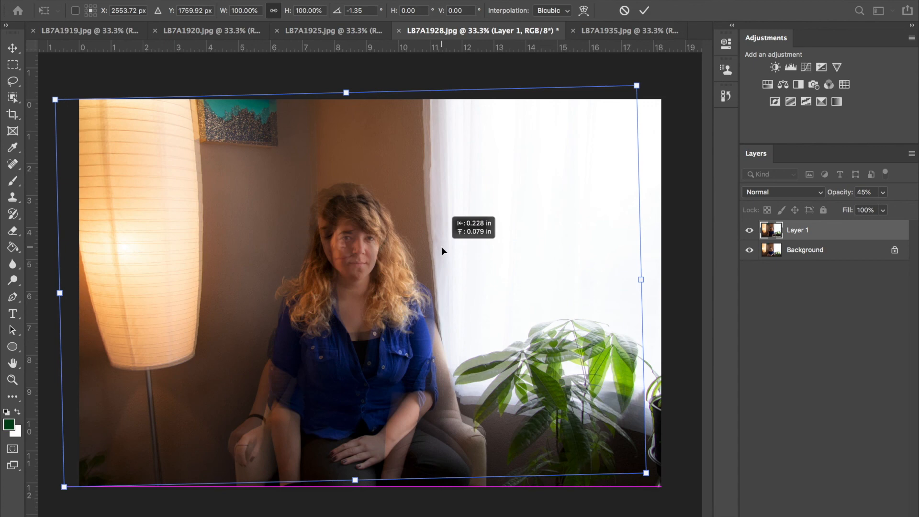
mouse_move(441, 248)
mouse_down()
mouse_move(440, 239)
mouse_move(444, 251)
mouse_up()
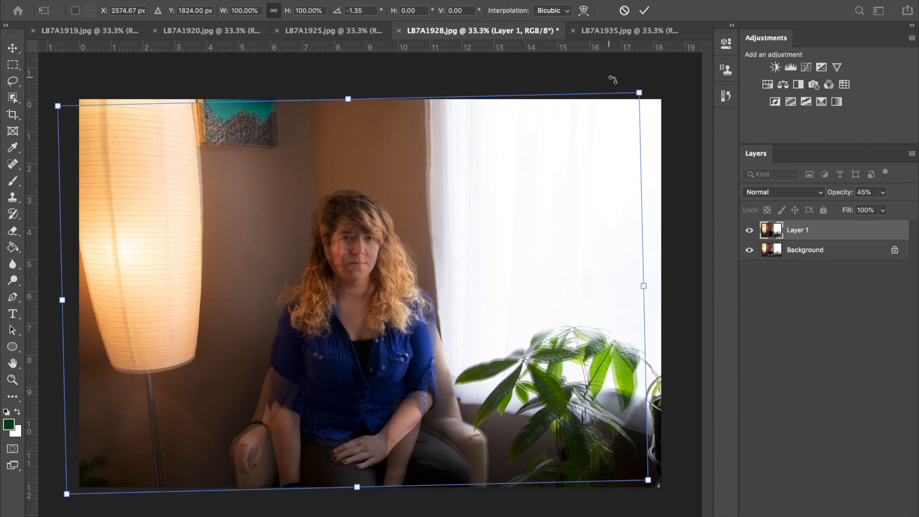
- Rotate Layer 1 to -0.08°, nudge it horizontally to about X 2579 px, and apply the transform
drag(650, 88, 654, 96)
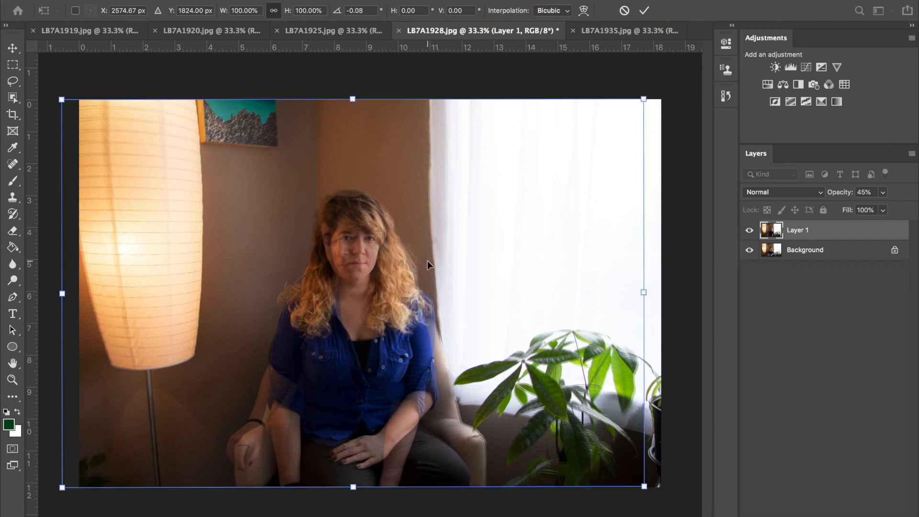
key(Left)
key(Right)
key(Left)
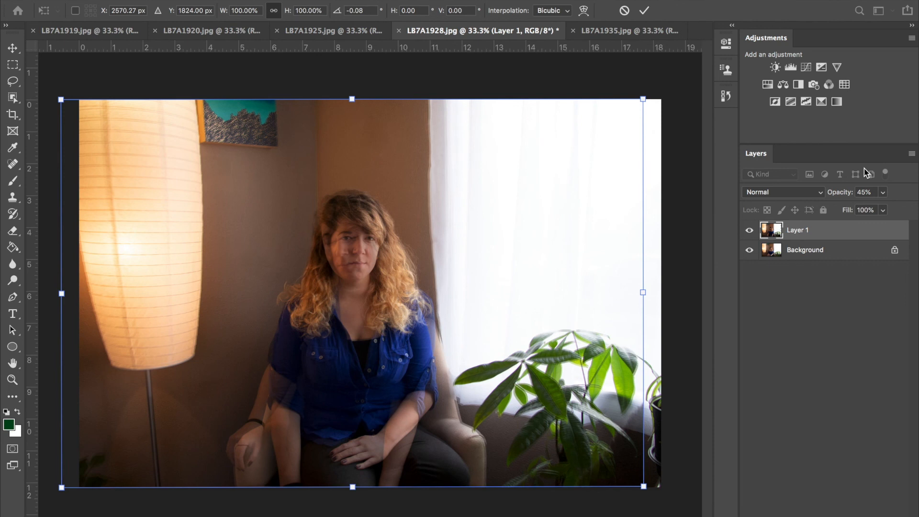
key(Right)
key(Right)
key(Right)
key(Right)
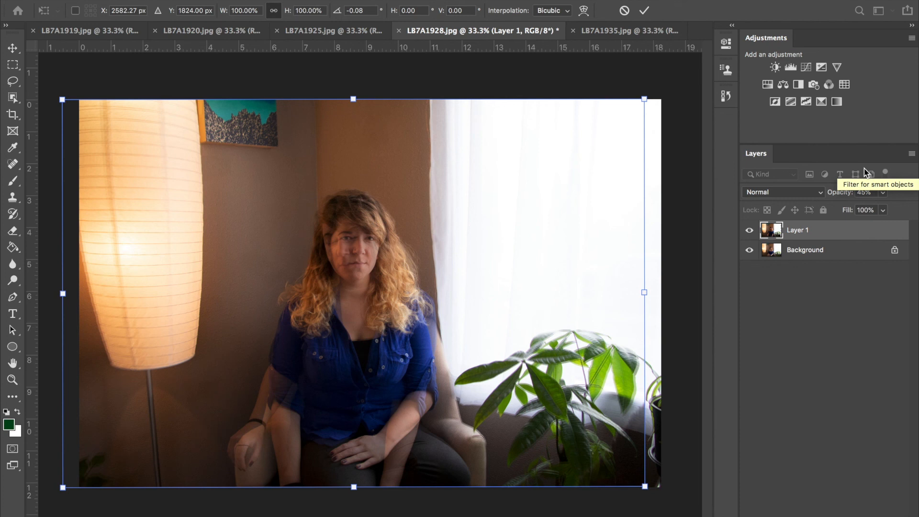
key(Right)
key(Right)
key(Right)
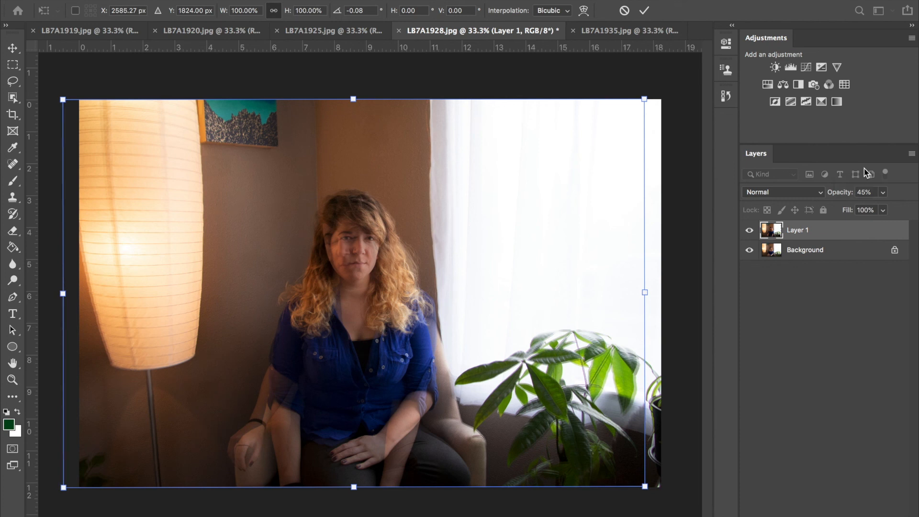
key(Left)
key(Left)
key(Left)
key(Left)
key(Left)
key(Left)
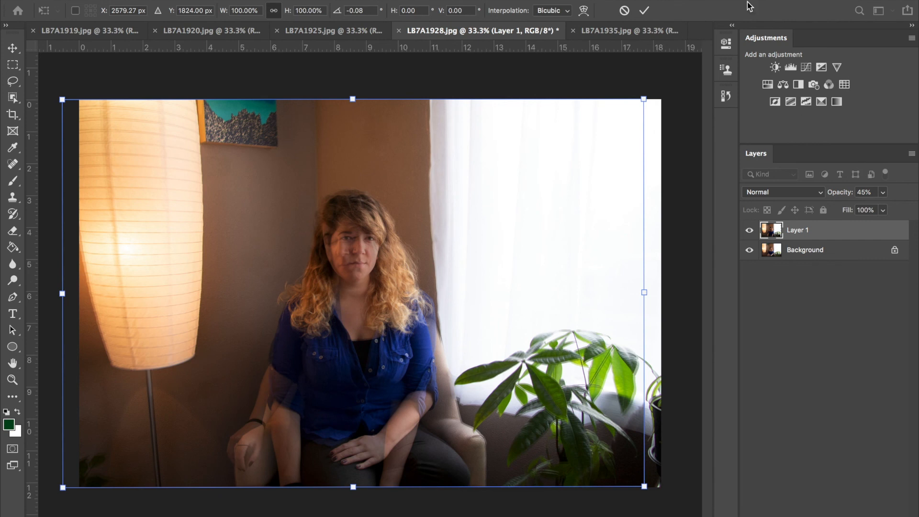
click(645, 11)
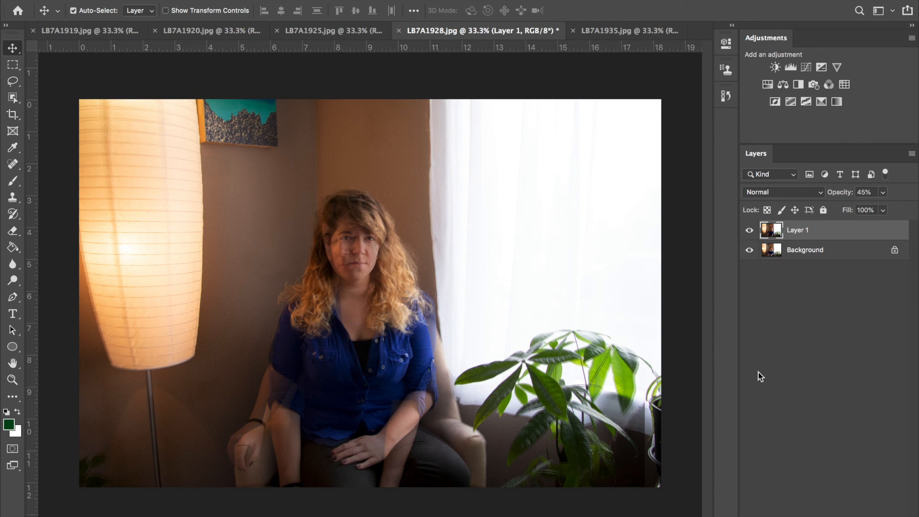
- Toggle Layer 1's visibility repeatedly at 45% opacity to check its alignment with the Background
click(749, 231)
click(749, 231)
click(749, 232)
click(750, 231)
click(749, 231)
click(749, 232)
click(749, 231)
click(749, 232)
click(749, 232)
click(749, 231)
click(750, 231)
click(749, 231)
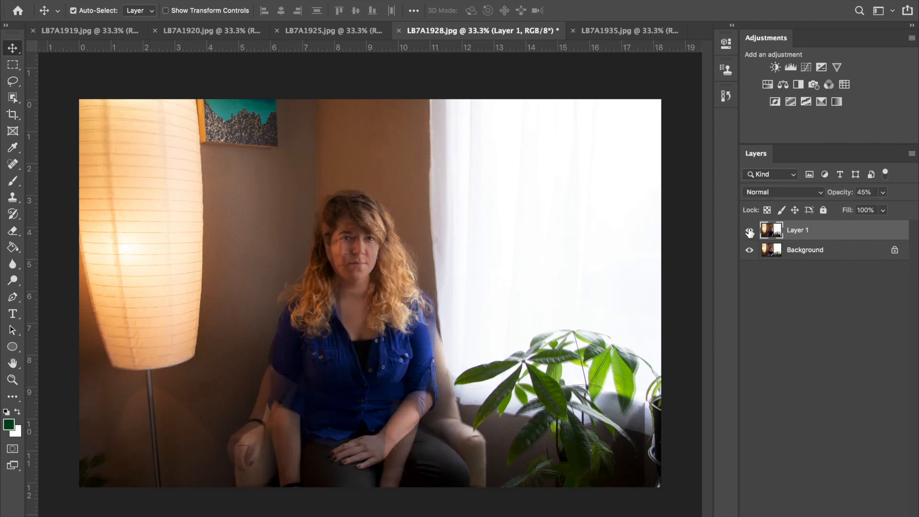
- Raise Layer 1's opacity to 100% and deselect the layer
click(883, 194)
drag(875, 210, 908, 207)
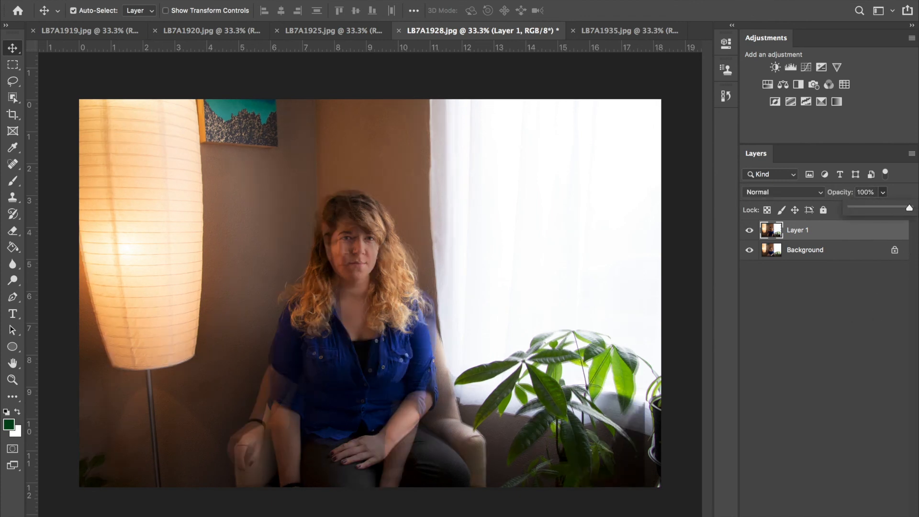
click(797, 399)
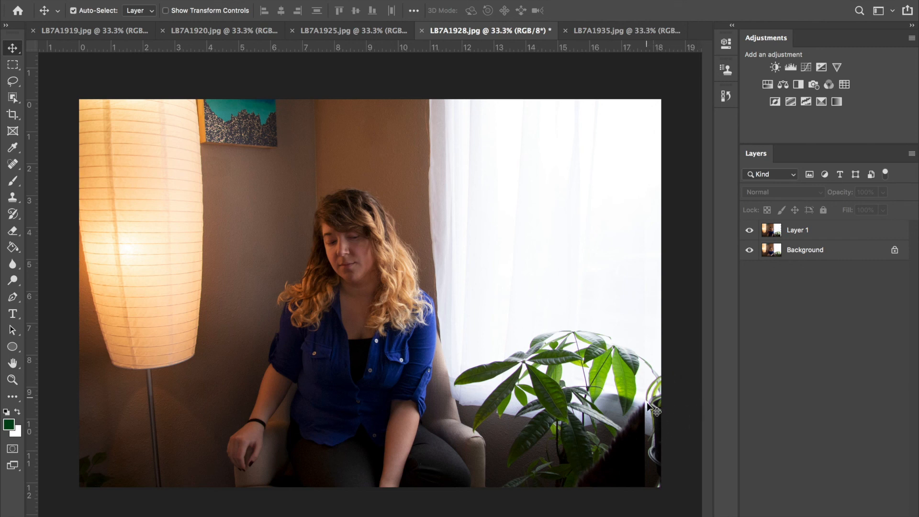
- Compare the fully opaque Layer 1 with the Background by switching its visibility, ending with Layer 1 visible and selected
click(749, 231)
click(749, 231)
click(750, 230)
click(749, 231)
click(751, 230)
click(751, 231)
click(751, 231)
click(750, 230)
click(750, 231)
click(750, 231)
click(750, 231)
click(855, 237)
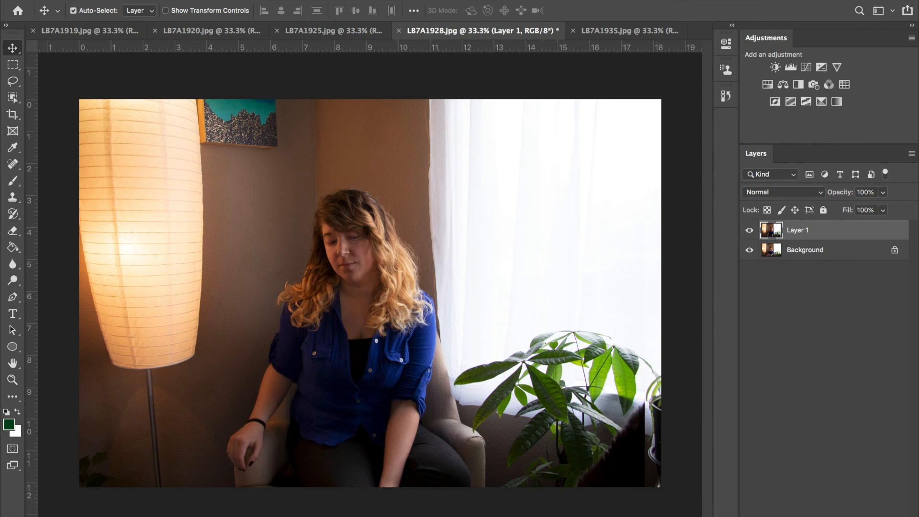
- Hide the document rulers and show them again
click(350, 0)
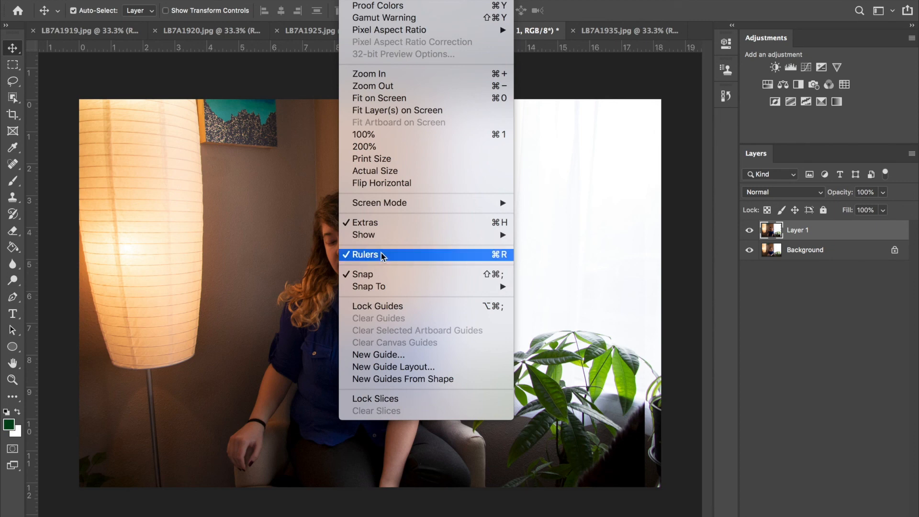
click(409, 255)
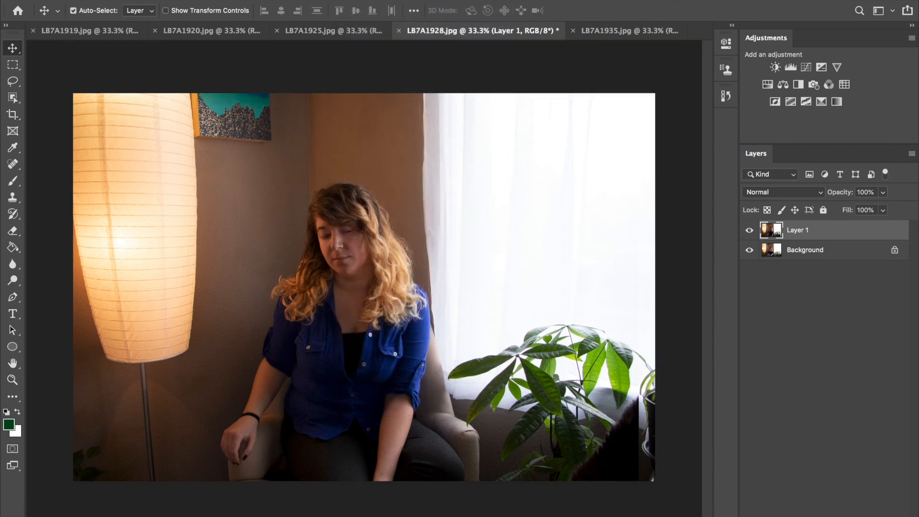
click(350, 0)
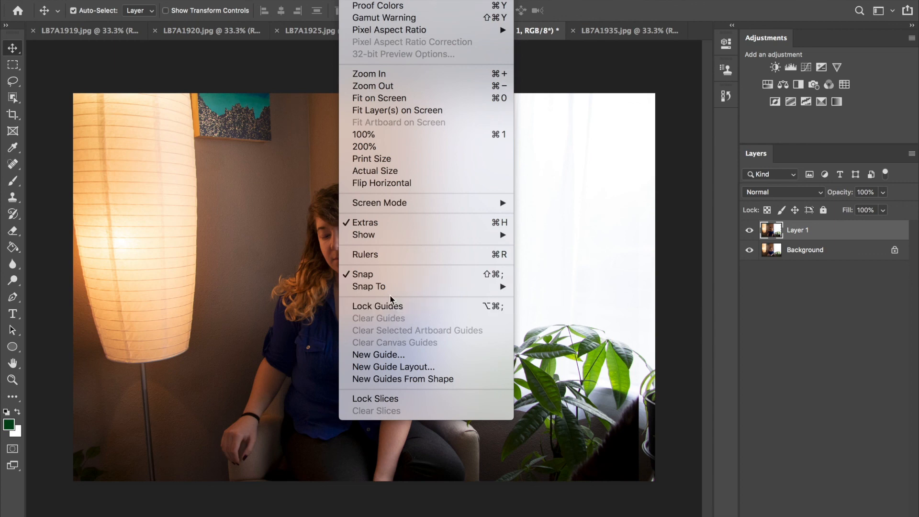
click(388, 255)
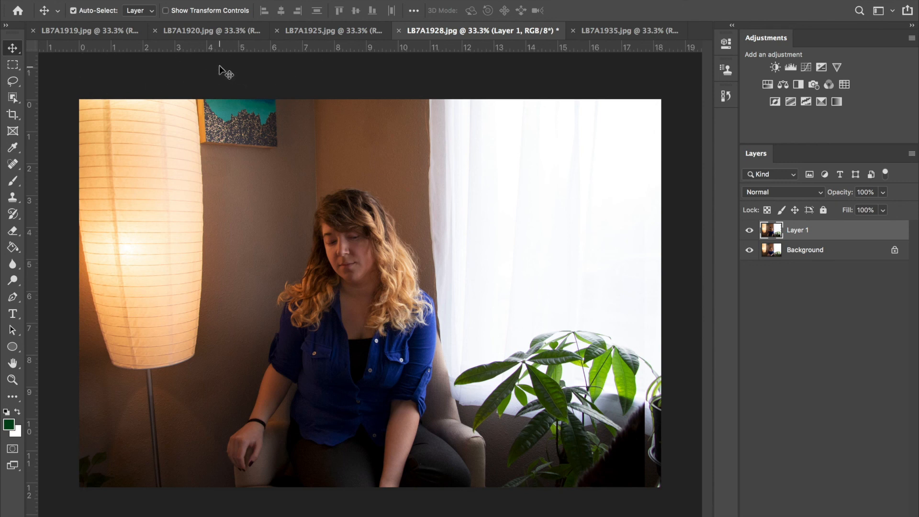
- Set the ruler units to pixels in the Units & Rulers preferences
click(53, 0)
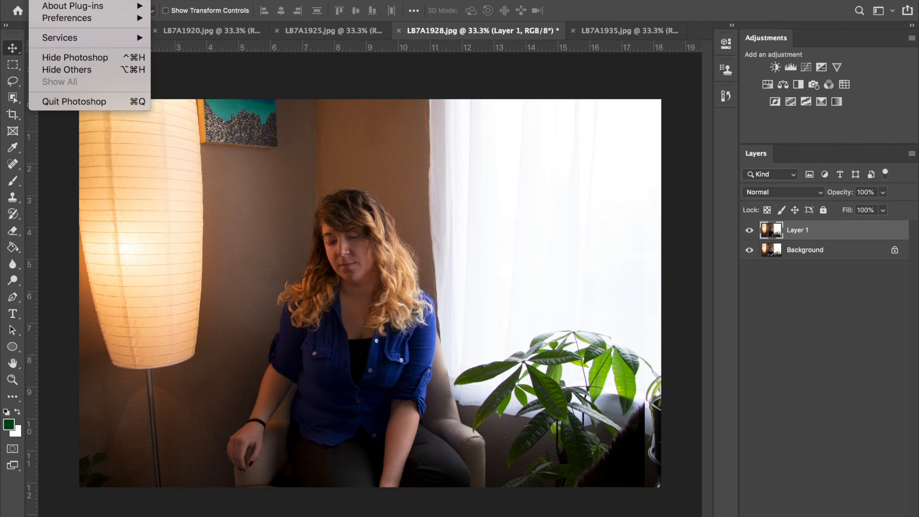
mouse_move(62, 20)
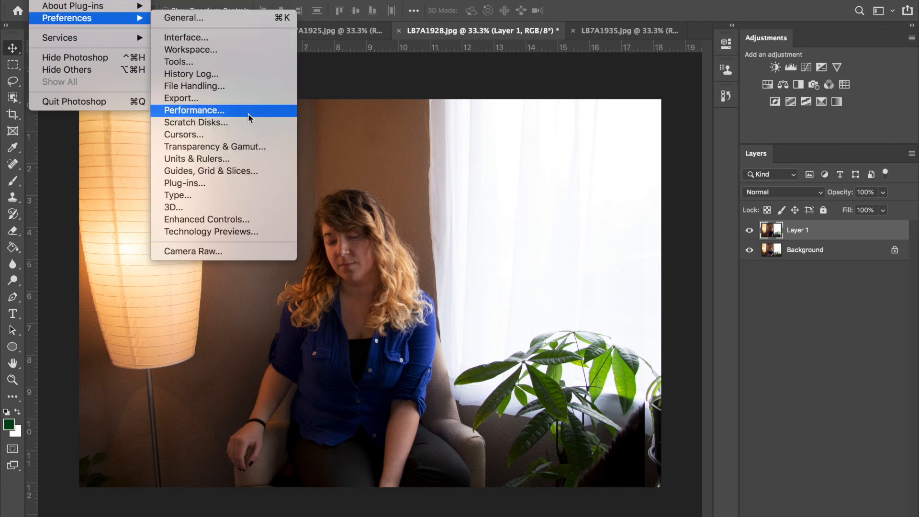
click(233, 163)
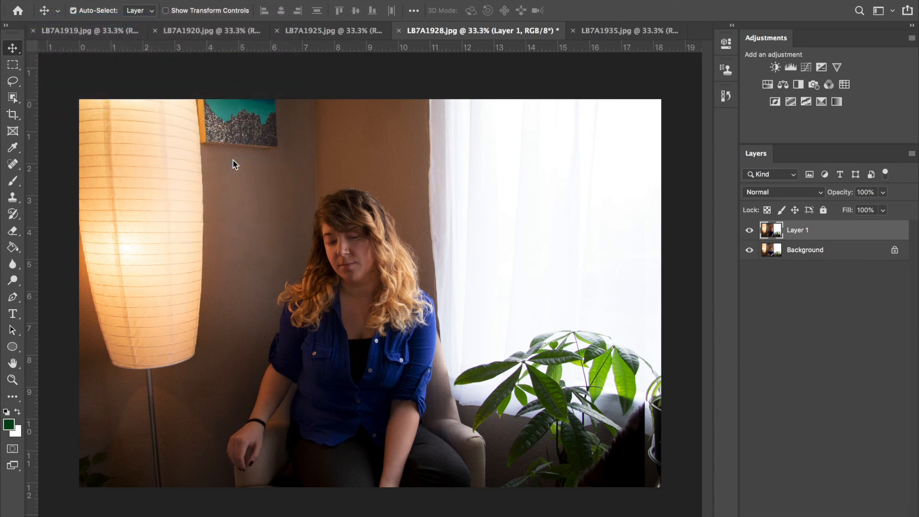
key(i)
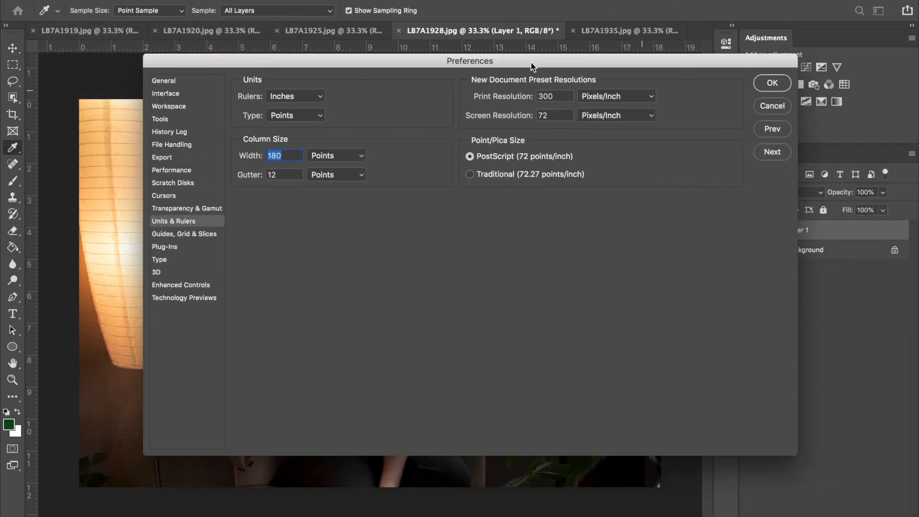
click(238, 97)
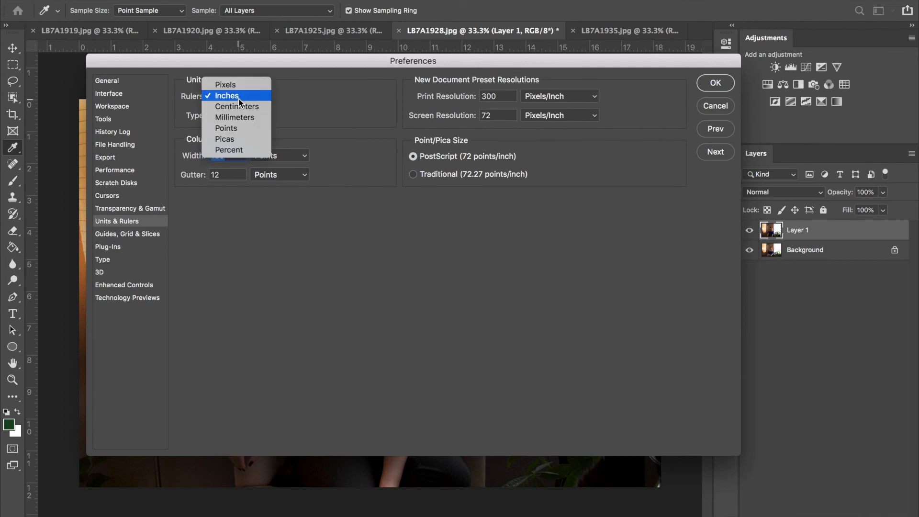
click(241, 87)
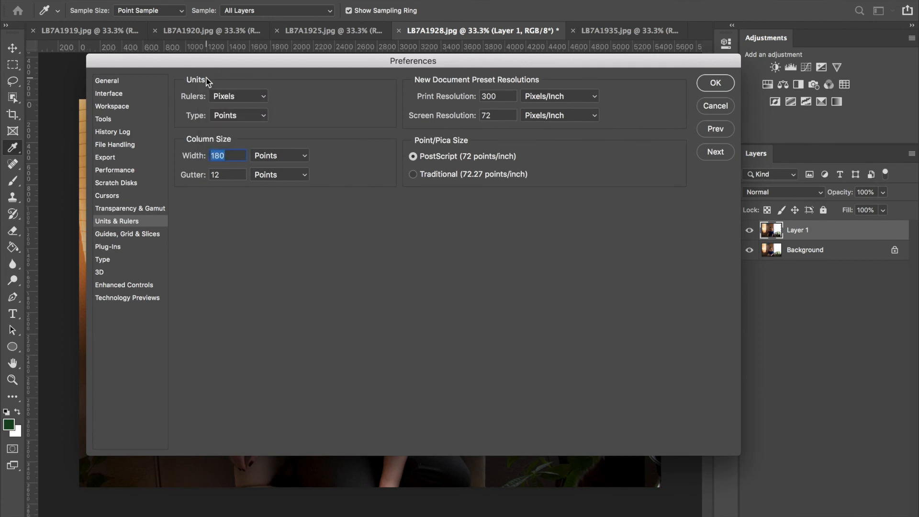
click(243, 97)
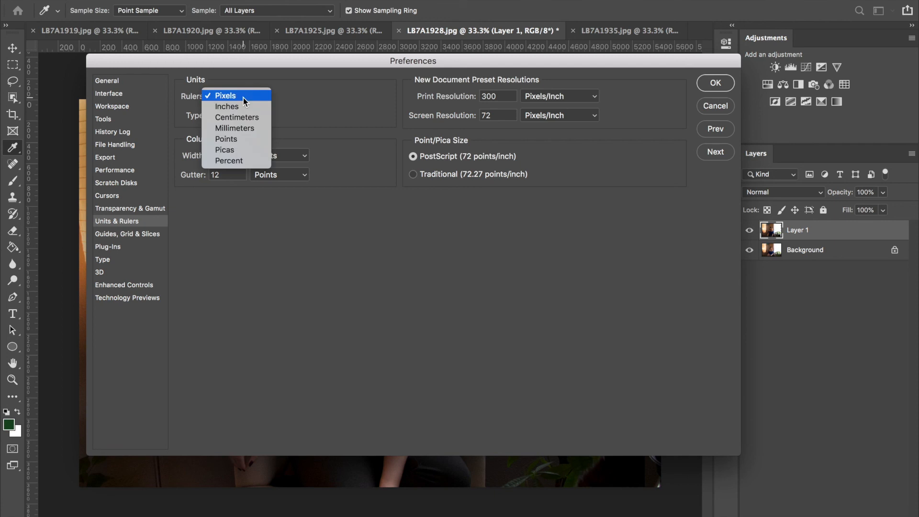
click(243, 96)
drag(248, 67, 248, 120)
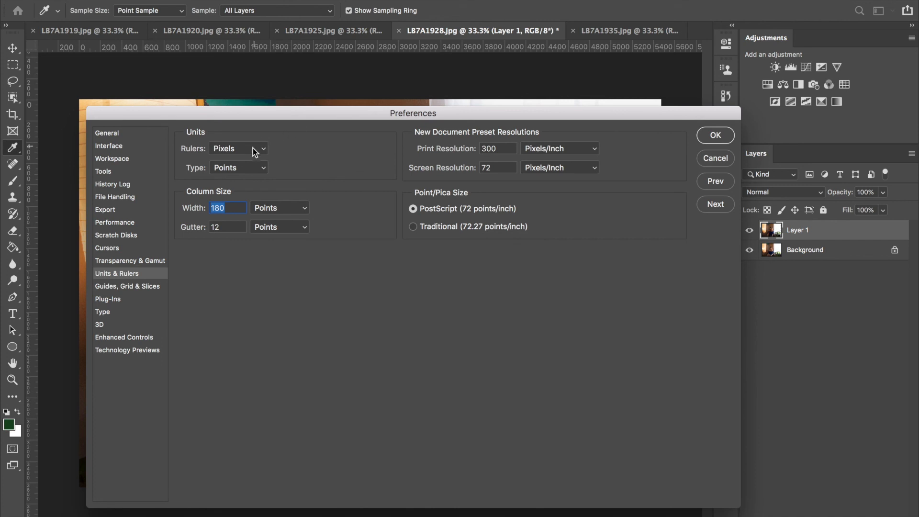
- Return the ruler units to inches, accept the preferences and switch back to the Move tool
click(240, 152)
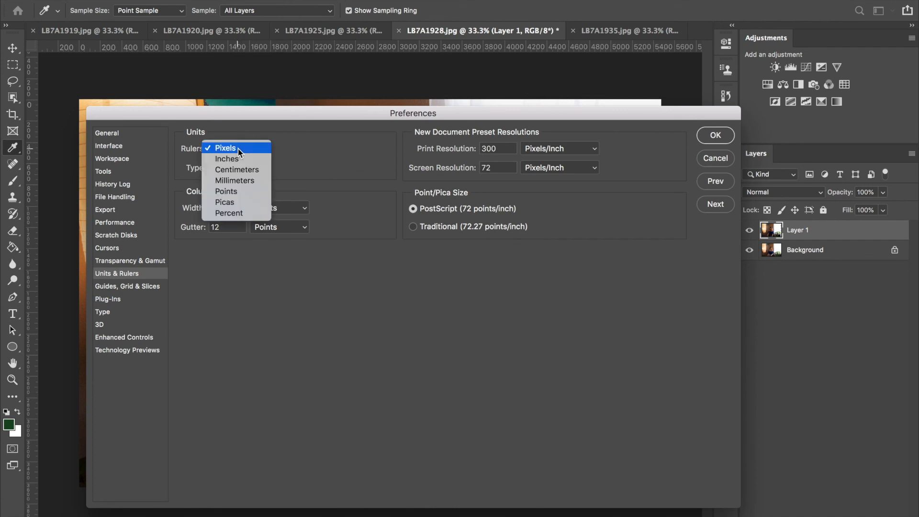
click(243, 159)
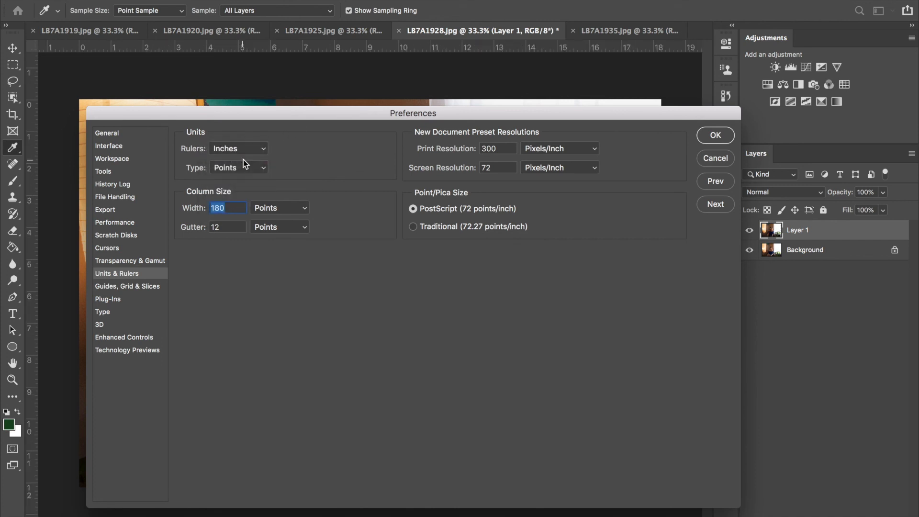
click(715, 136)
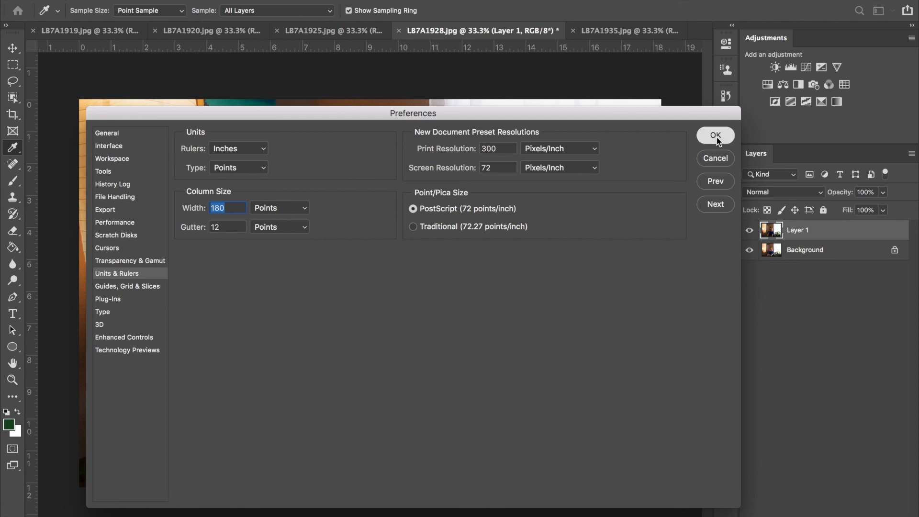
key(v)
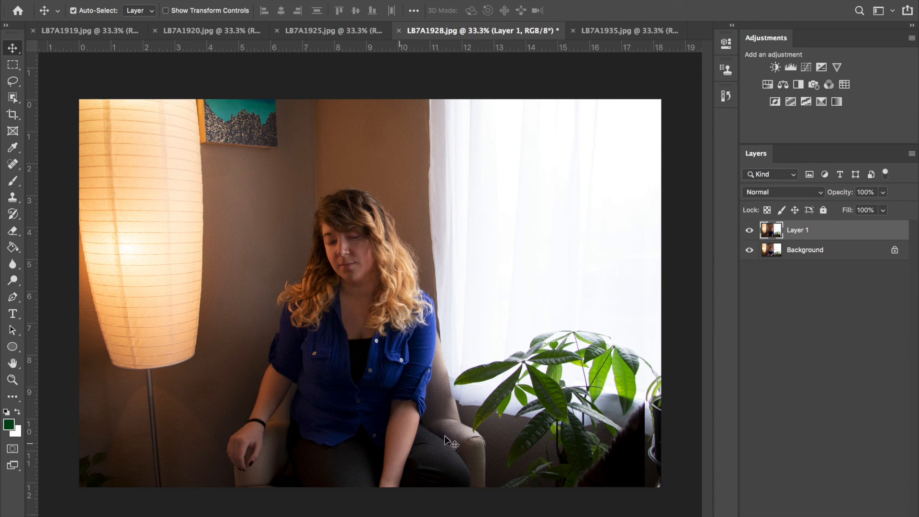
- Place vertical guides at half-inch intervals from about 0.5 in to 5 in across the lamp and wall
key(super)
key(super+equal)
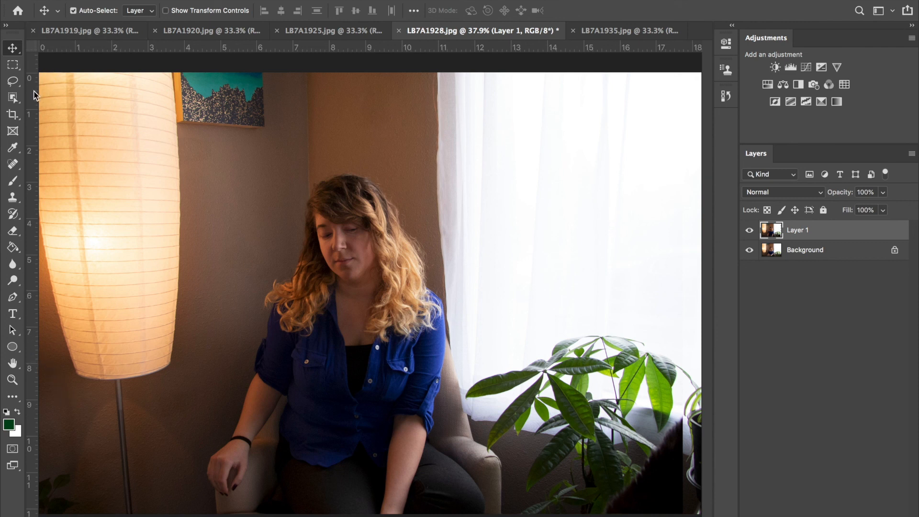
drag(35, 95, 57, 81)
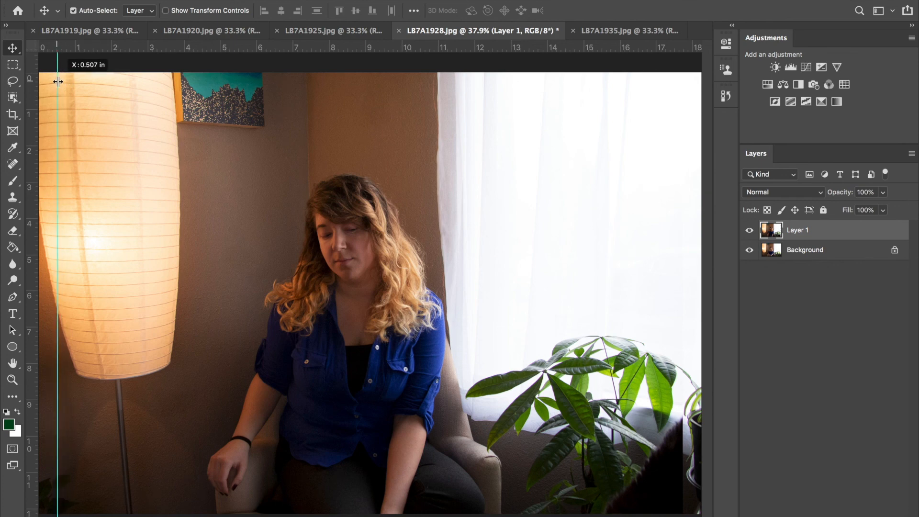
drag(34, 75, 77, 63)
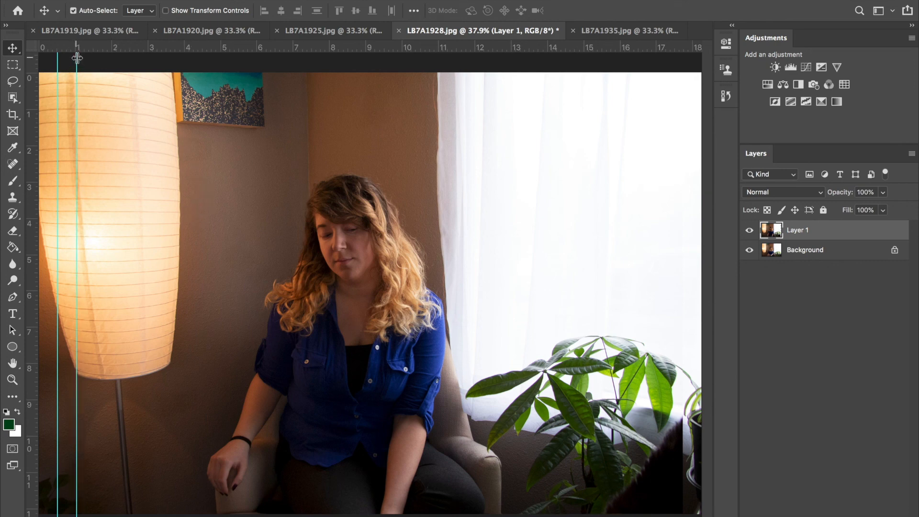
drag(75, 57, 76, 59)
drag(32, 114, 95, 90)
drag(30, 112, 113, 101)
drag(44, 108, 130, 77)
drag(31, 84, 150, 64)
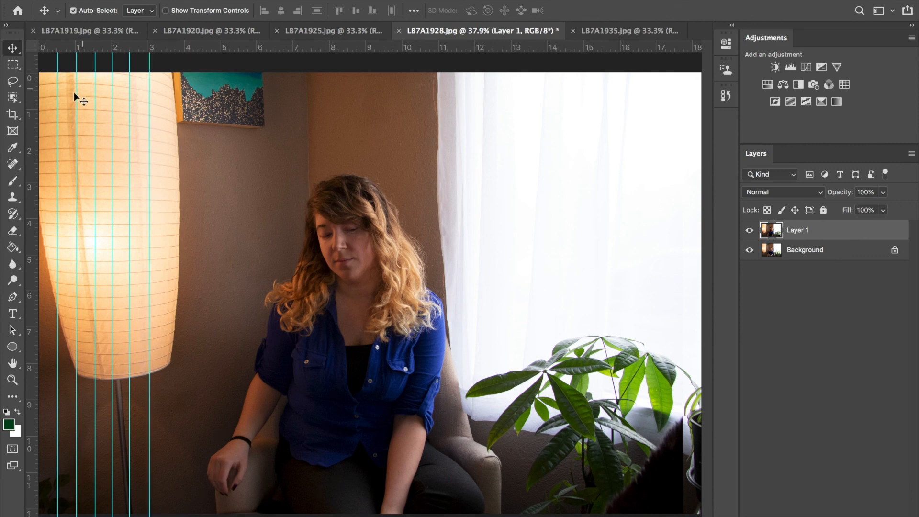
drag(40, 109, 165, 86)
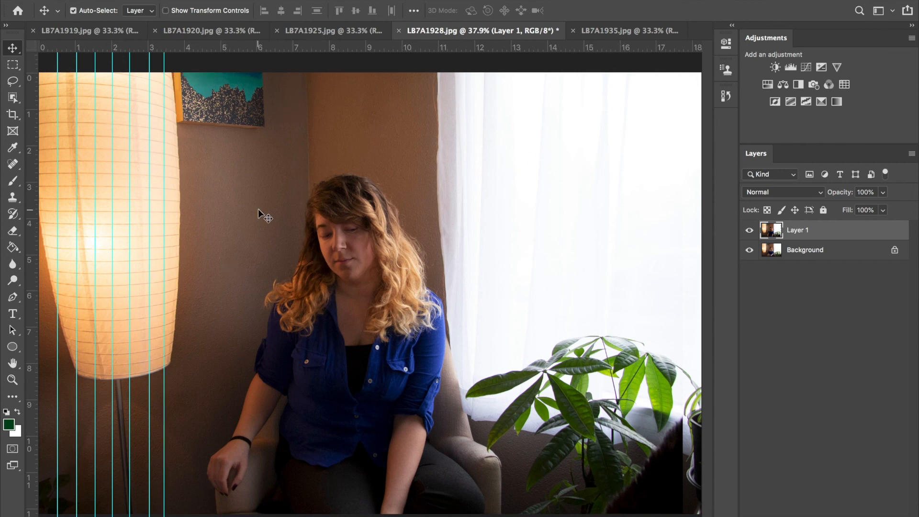
drag(31, 120, 184, 111)
drag(31, 114, 203, 102)
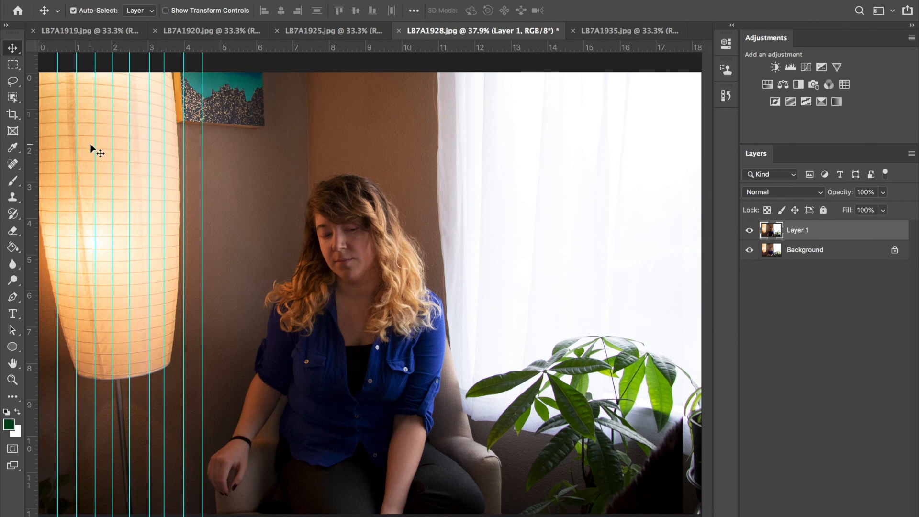
drag(29, 149, 220, 74)
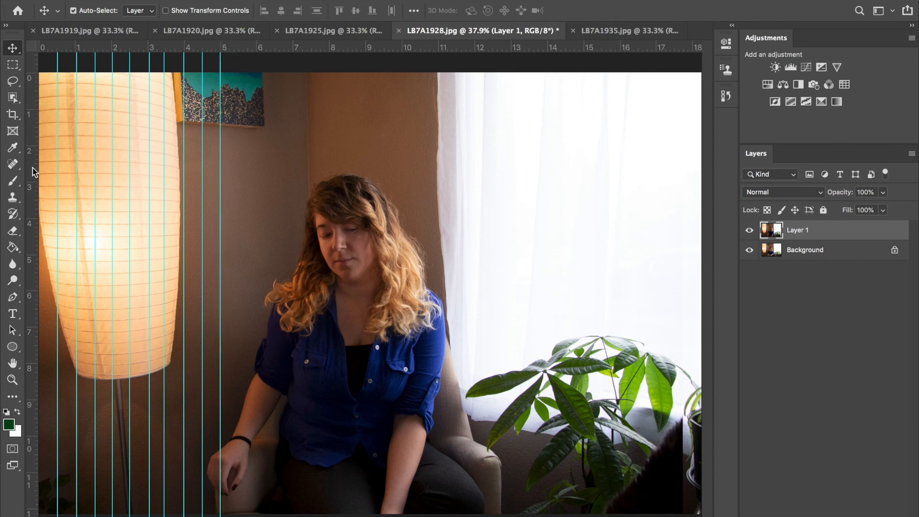
- Continue the half-inch vertical guides from about 5.5 in to 11 in across the seated woman
drag(27, 138, 239, 95)
drag(29, 139, 256, 107)
drag(29, 120, 274, 89)
drag(29, 110, 293, 82)
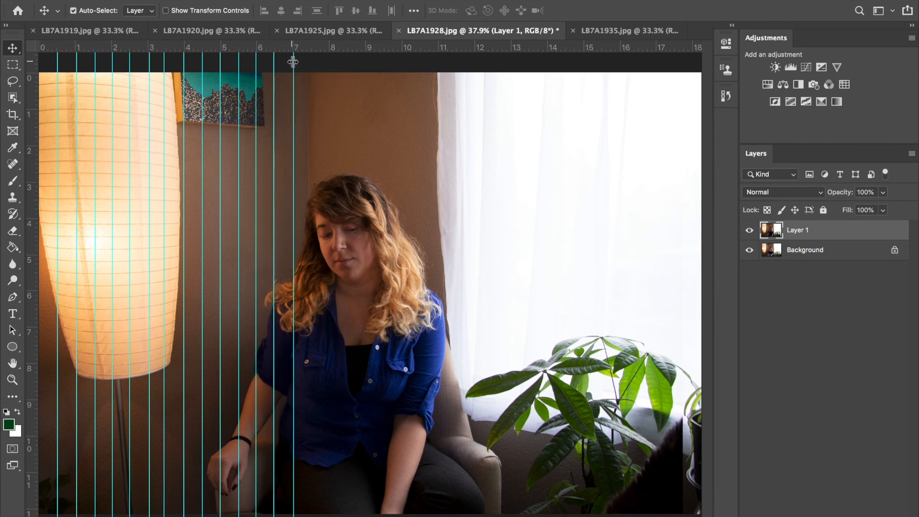
drag(31, 119, 312, 62)
drag(31, 110, 329, 77)
drag(30, 187, 351, 120)
mouse_move(348, 60)
mouse_down()
mouse_move(335, 61)
mouse_move(346, 62)
mouse_up()
drag(29, 139, 362, 125)
drag(33, 192, 402, 93)
drag(30, 81, 439, 55)
- Continue the half-inch vertical guides from about 11.5 in to the image's right edge across the window and plant
drag(29, 107, 458, 56)
drag(30, 157, 475, 98)
drag(29, 127, 511, 103)
drag(30, 125, 548, 99)
drag(30, 198, 584, 123)
drag(30, 201, 601, 57)
drag(32, 269, 620, 146)
drag(29, 307, 638, 150)
drag(30, 220, 655, 127)
drag(33, 165, 674, 103)
drag(30, 144, 693, 86)
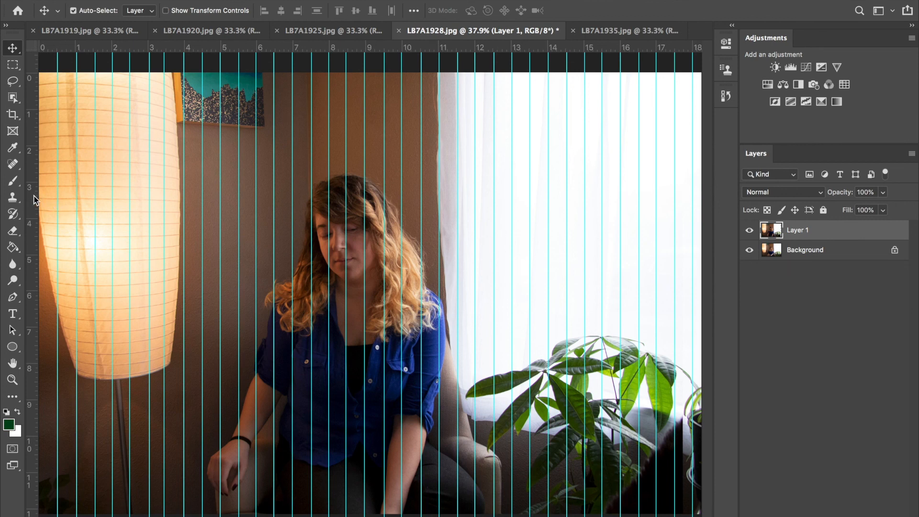
- Add vertical guides midway between the half-inch ones, at quarter-inch offsets, over the lamp and framed picture
drag(29, 196, 66, 186)
key(super+equal)
key(super+equal)
key(super+equal)
drag(72, 134, 560, 445)
drag(32, 153, 189, 136)
drag(32, 124, 238, 110)
drag(32, 82, 286, 62)
drag(31, 124, 334, 60)
drag(31, 144, 381, 72)
drag(47, 177, 358, 64)
drag(32, 124, 477, 64)
drag(32, 124, 525, 83)
drag(31, 145, 572, 86)
drag(31, 139, 619, 88)
- Add further midway vertical guides between the half-inch ones across the middle of the image, over the woman
drag(639, 162, 474, 67)
drag(31, 129, 616, 106)
drag(32, 129, 664, 78)
drag(500, 177, 120, 182)
drag(31, 144, 332, 86)
drag(31, 129, 380, 78)
drag(31, 129, 428, 65)
drag(31, 129, 476, 67)
drag(31, 129, 525, 75)
drag(32, 129, 571, 78)
drag(31, 129, 620, 63)
- Add the remaining midway vertical guides over the window and plant, and fit the whole image in view
drag(680, 155, 293, 211)
drag(32, 166, 232, 123)
drag(31, 129, 279, 86)
drag(31, 129, 327, 115)
drag(31, 129, 374, 113)
drag(32, 129, 423, 116)
drag(32, 162, 471, 99)
drag(32, 163, 519, 86)
drag(32, 162, 568, 89)
drag(32, 182, 611, 88)
drag(32, 163, 617, 62)
key(super+0)
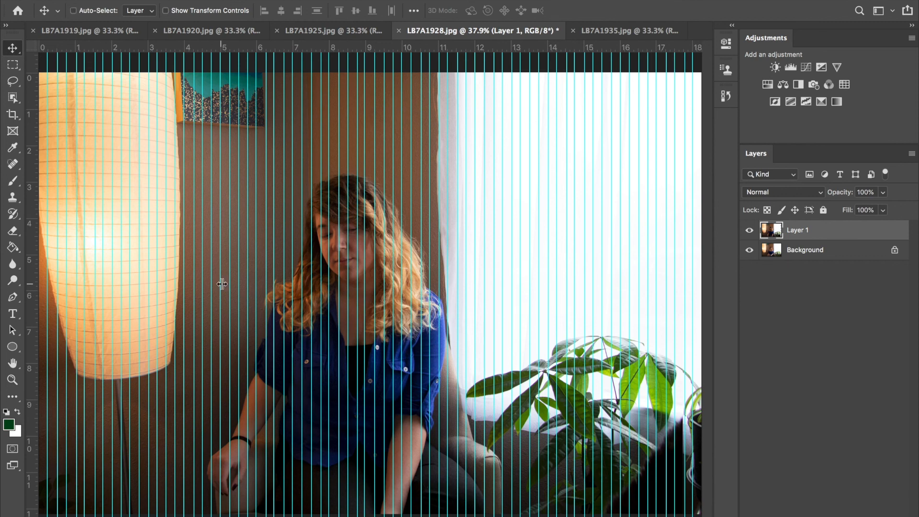
- Examine the guides at 200% zoom, moving from the woman's face to the image's upper-left corner
key(super+equal)
key(super+equal)
key(super+equal)
key(super+equal)
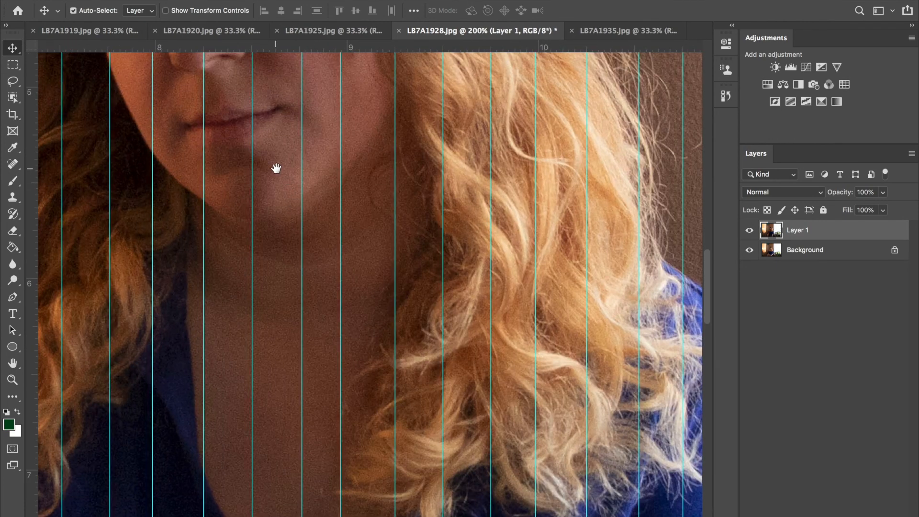
drag(276, 170, 318, 412)
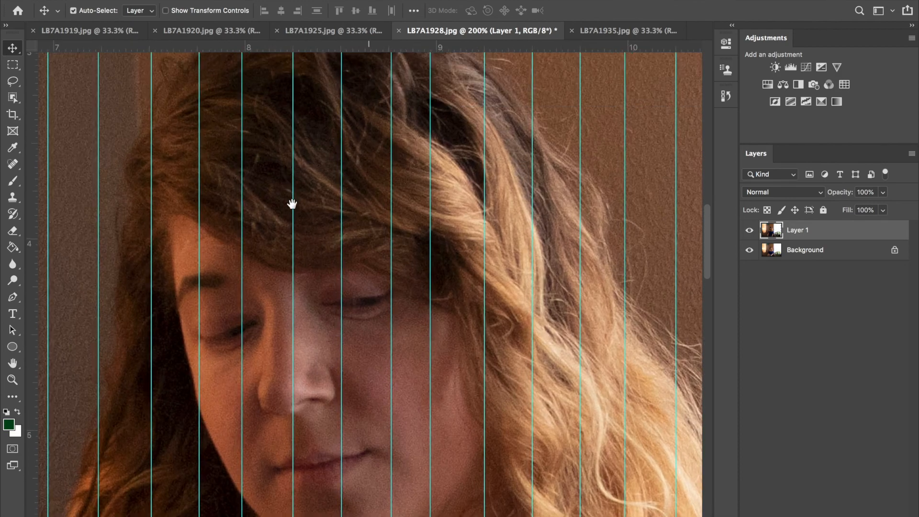
drag(291, 203, 386, 441)
drag(242, 240, 473, 378)
drag(335, 268, 455, 357)
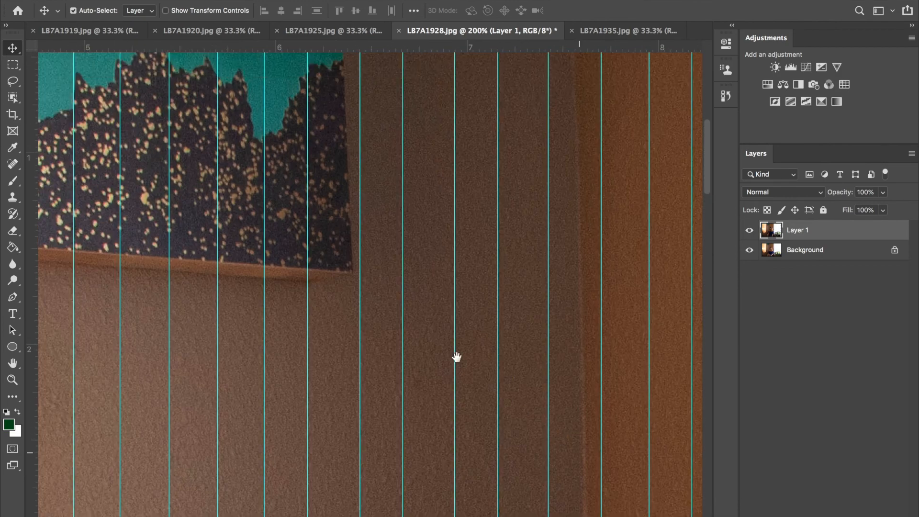
drag(328, 231, 534, 372)
drag(255, 281, 535, 231)
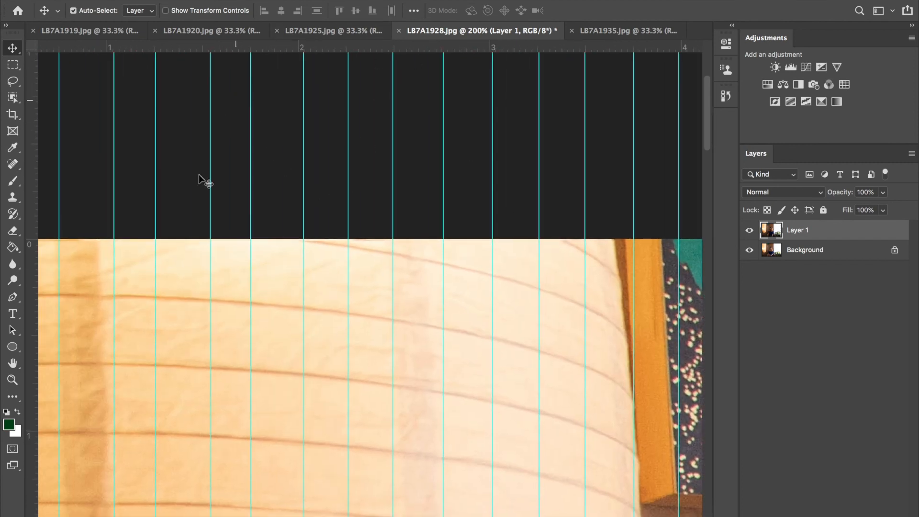
drag(170, 289, 313, 275)
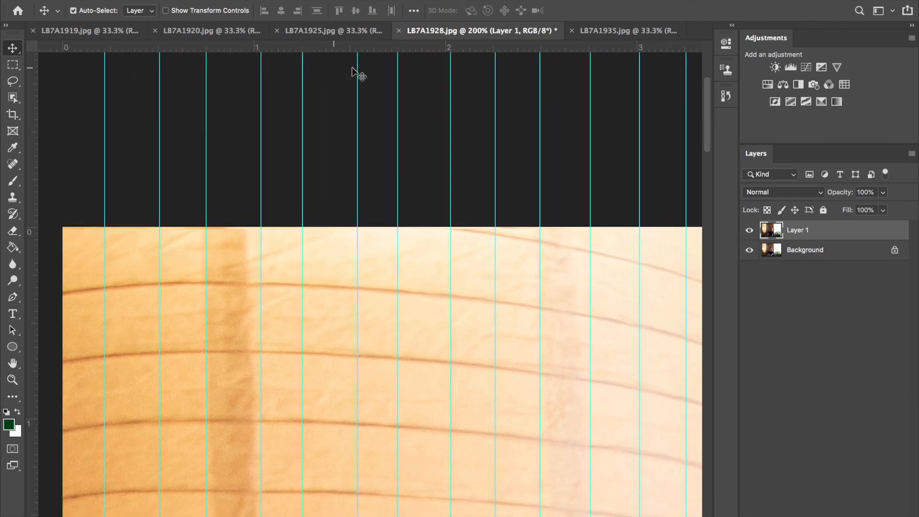
- Nudge the uneven vertical guides over the lamp and framed picture into place at the 1.5-inch and 4.25-inch marks
drag(355, 65, 350, 64)
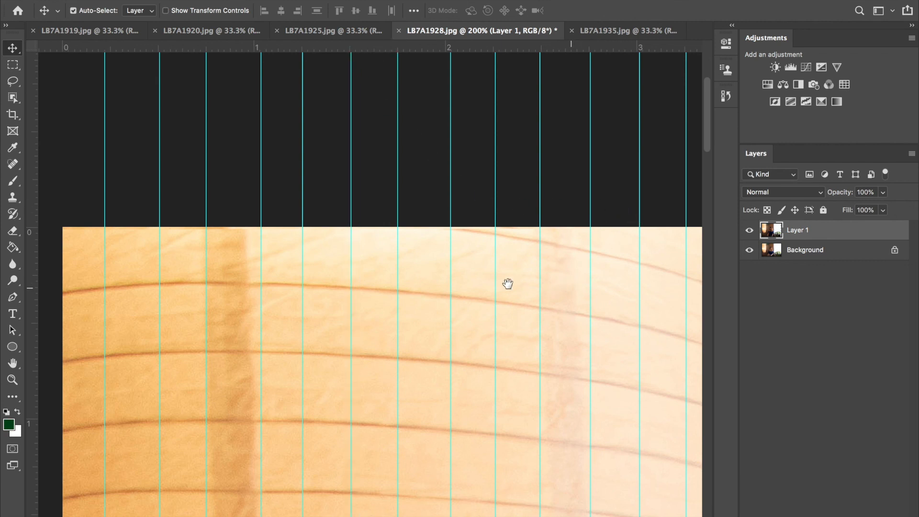
drag(516, 284, 433, 281)
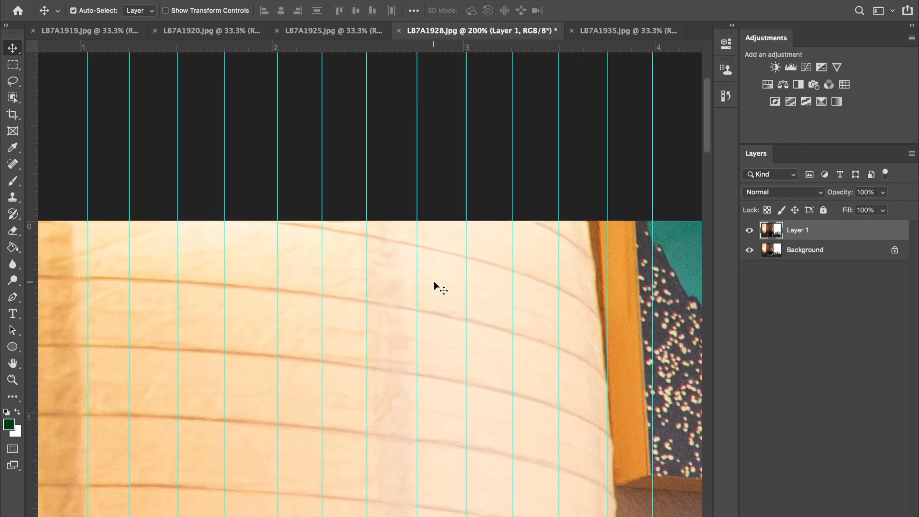
drag(665, 259, 486, 250)
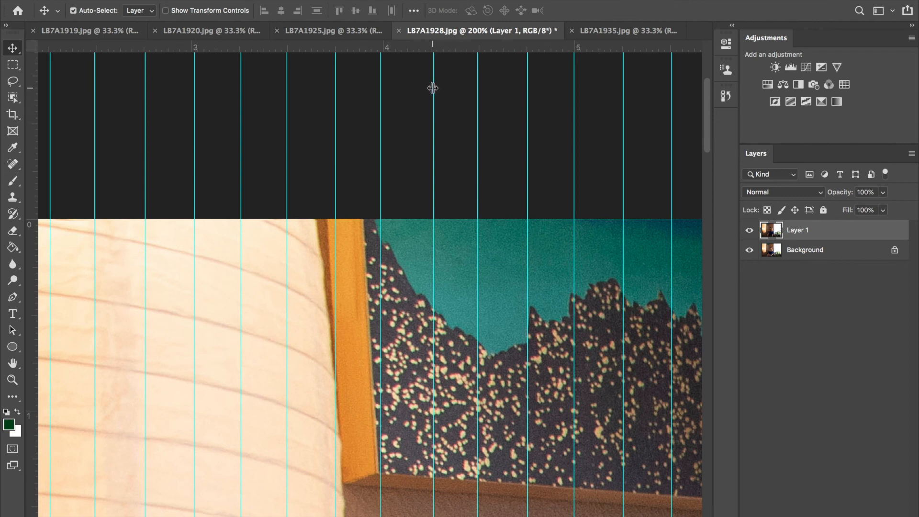
drag(431, 88, 428, 88)
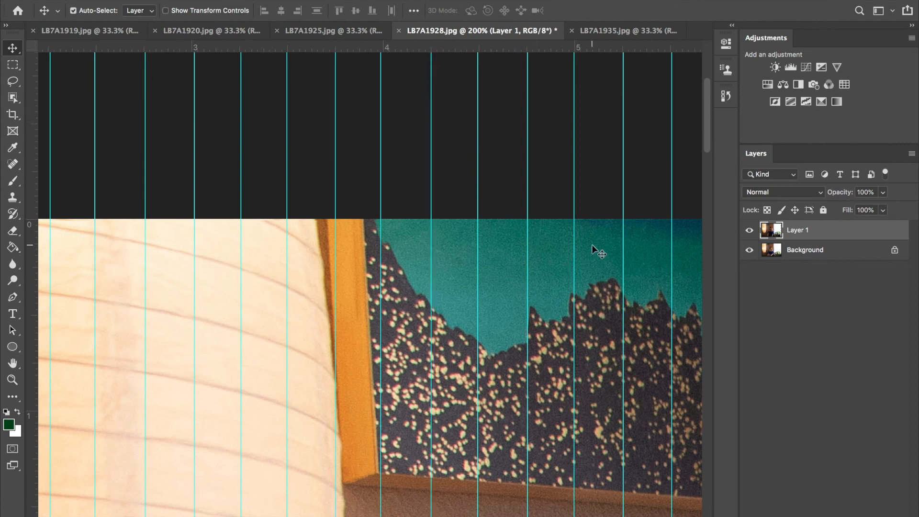
- Even out the vertical guides over the left part of the window, moving them to the 12.5, 12.25 and 13-inch marks
drag(590, 245, 438, 237)
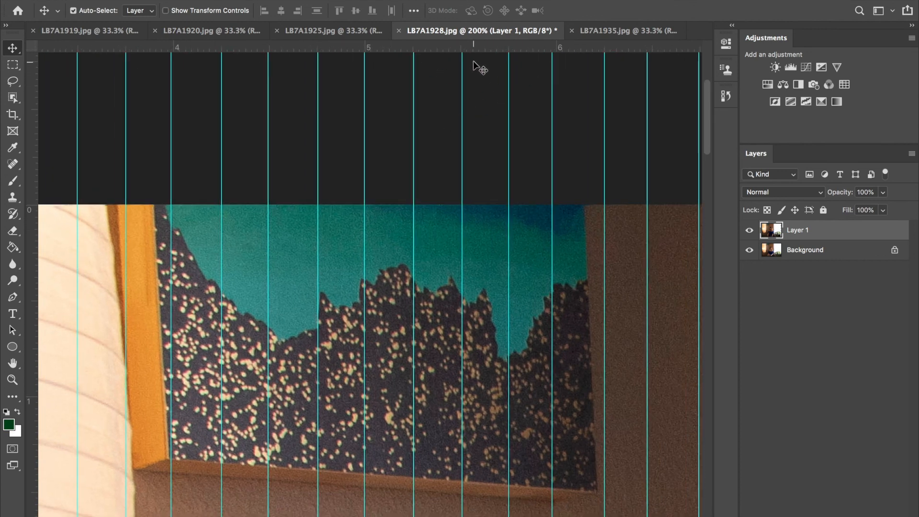
drag(613, 221, 345, 211)
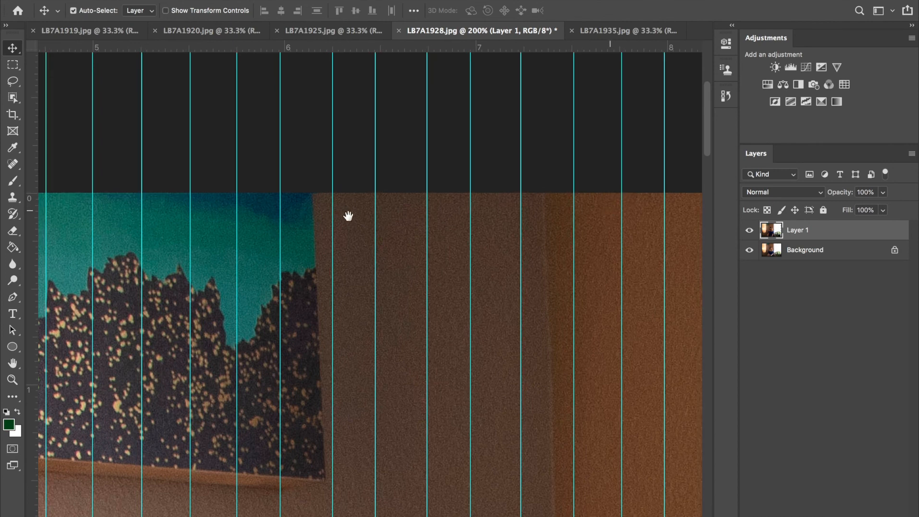
drag(348, 216, 332, 215)
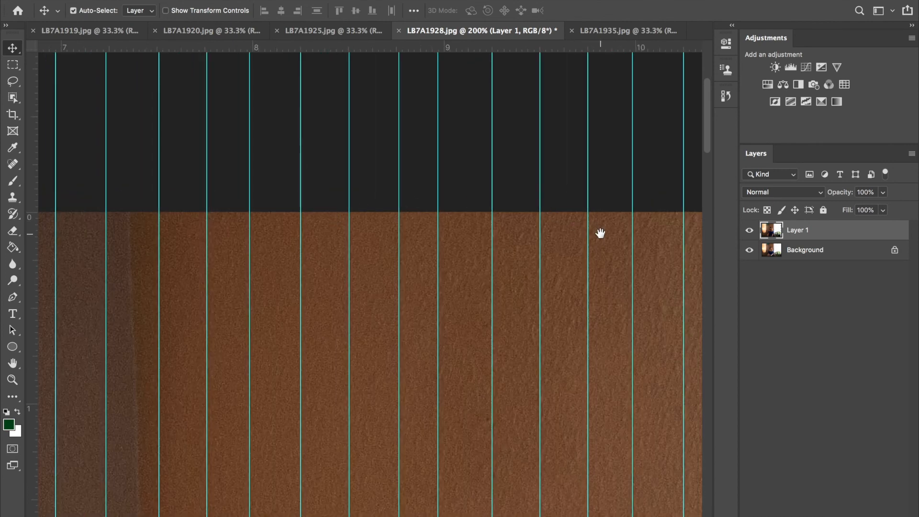
drag(354, 211, 289, 217)
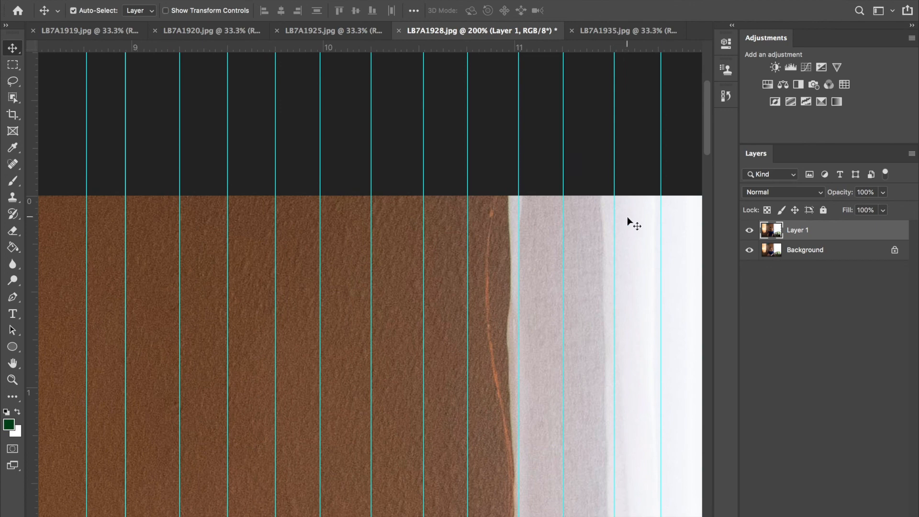
drag(595, 221, 400, 243)
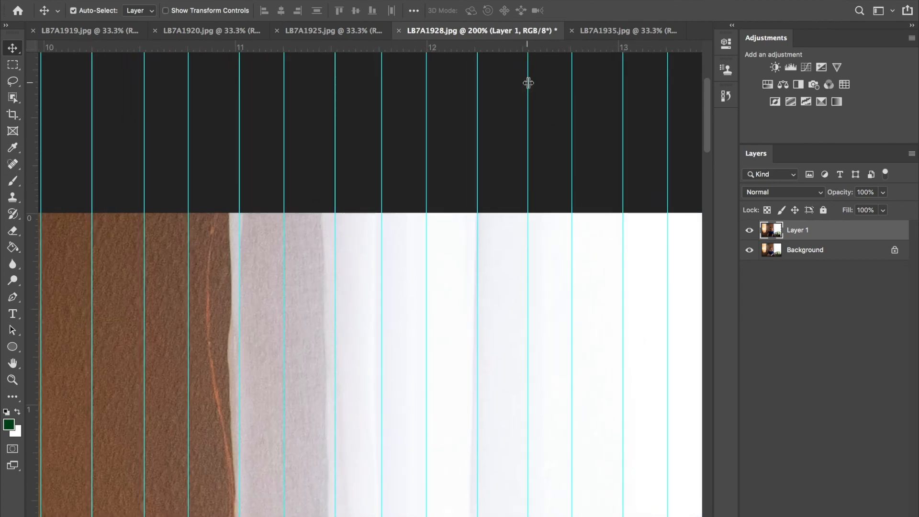
drag(528, 83, 523, 81)
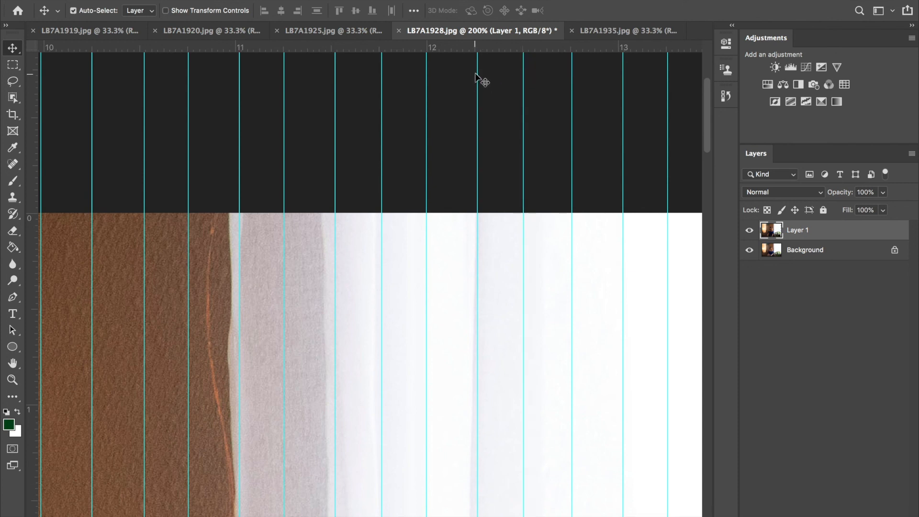
drag(476, 72, 475, 72)
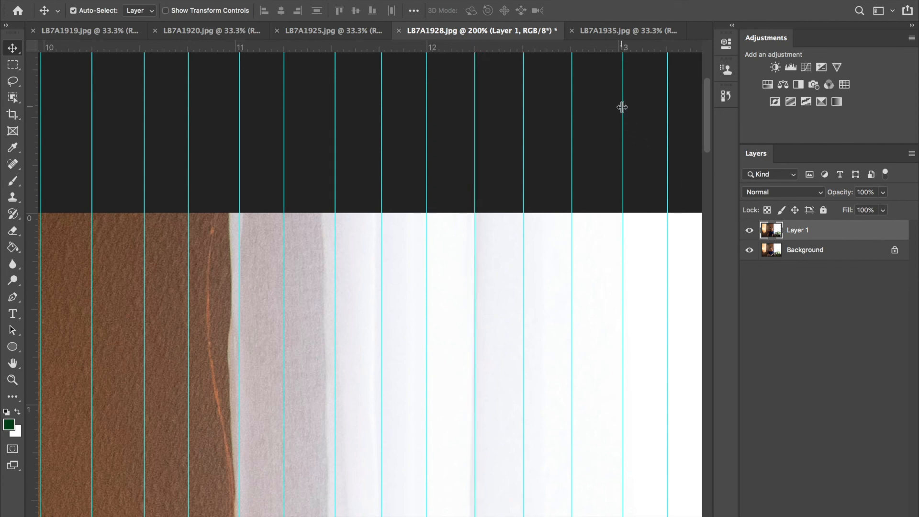
drag(621, 107, 618, 103)
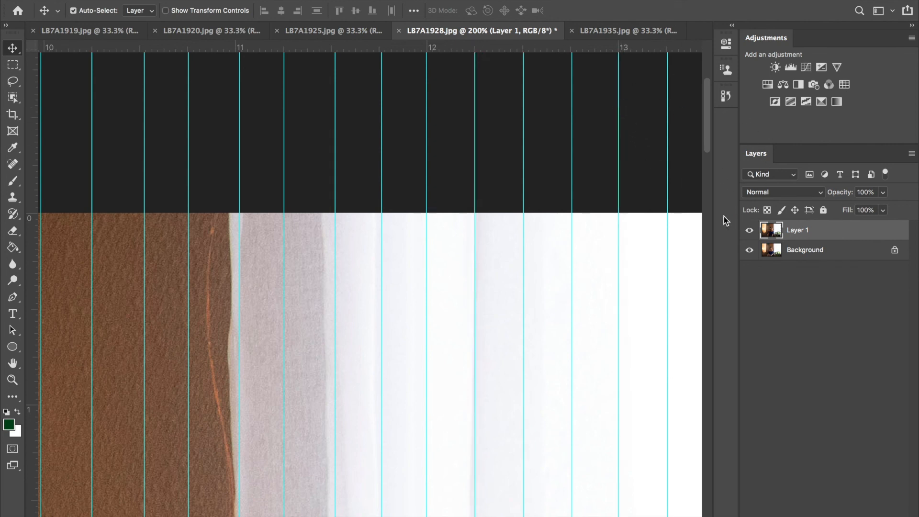
- Nudge the guides near the image's right end to 16.5 and 17.75 inches and fit the whole image in view
drag(495, 263, 321, 271)
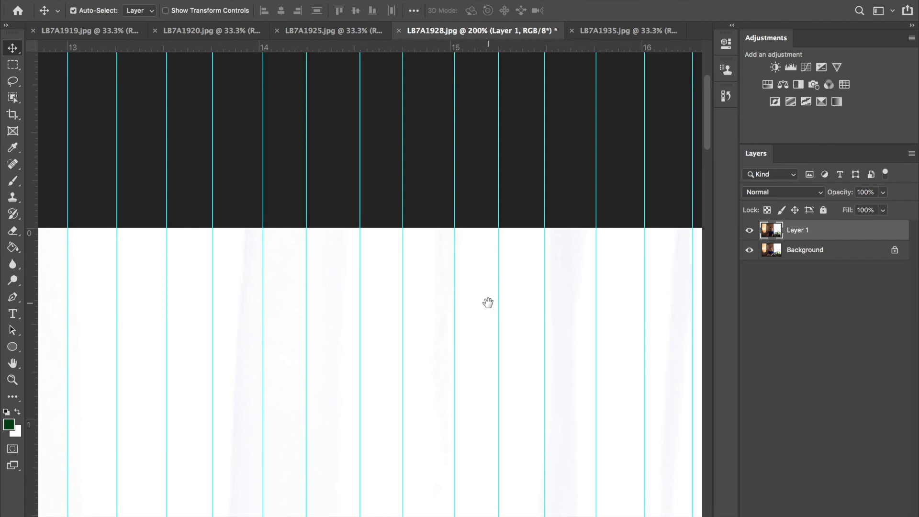
drag(488, 303, 404, 304)
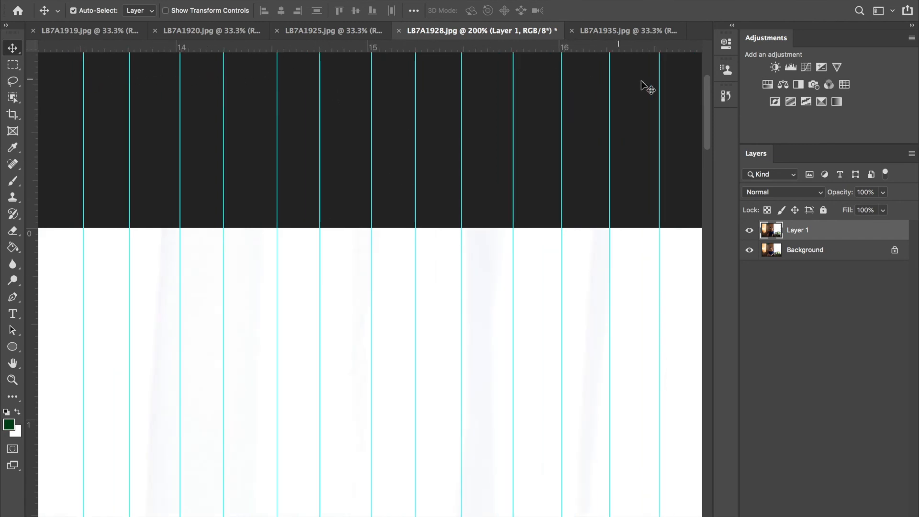
drag(598, 276, 400, 293)
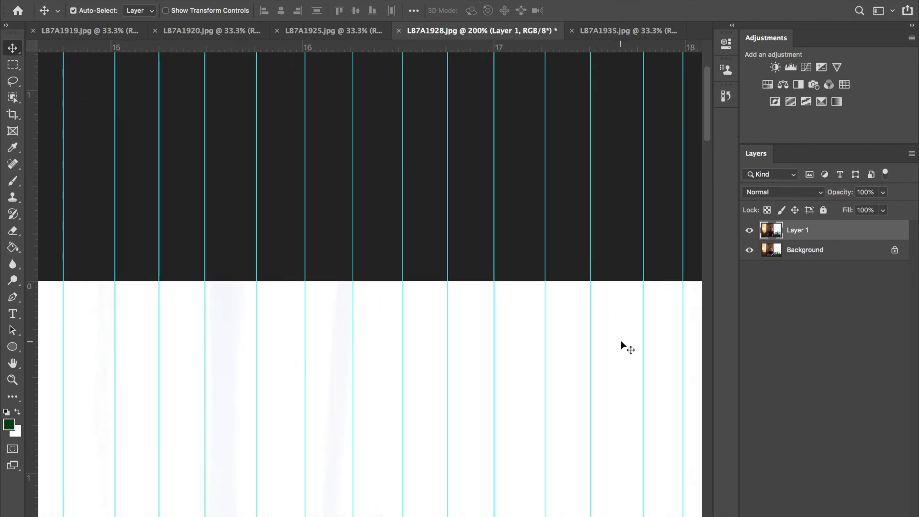
drag(403, 55, 399, 56)
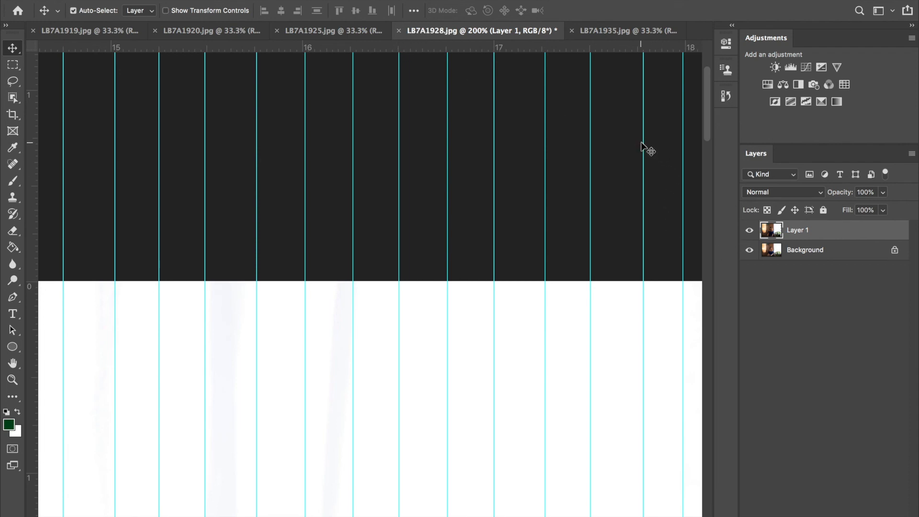
drag(641, 142, 639, 142)
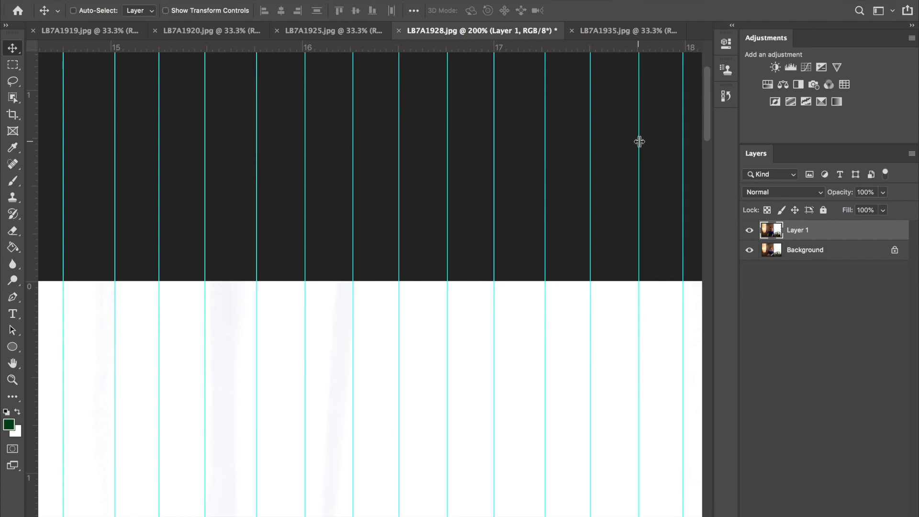
key(super+0)
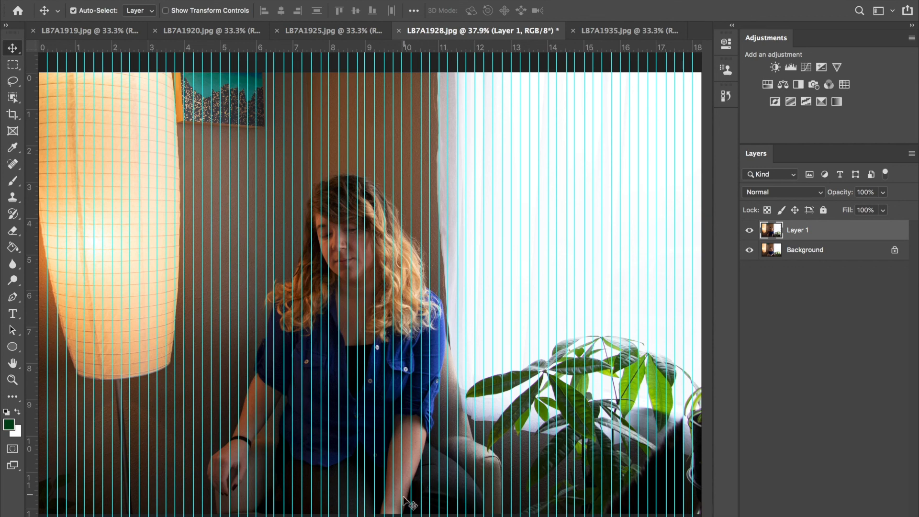
- With the Rectangular Marquee tool, select and delete Layer 1's full-height quarter-inch strips starting at 0, 0.5 and 1 inch
click(13, 66)
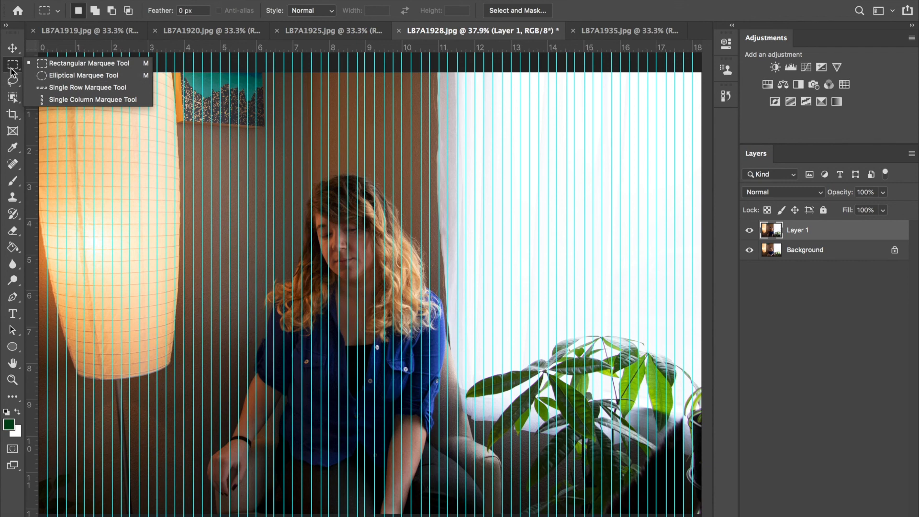
click(10, 67)
click(9, 68)
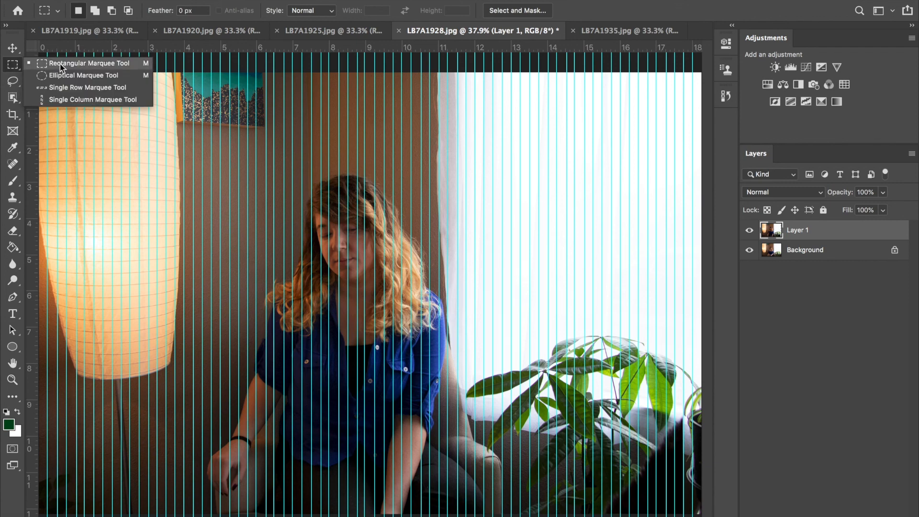
click(59, 65)
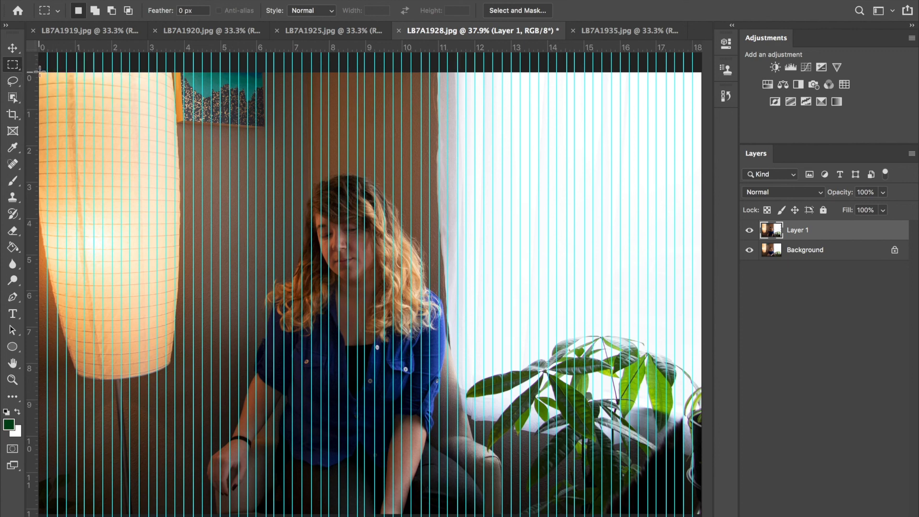
drag(40, 72, 47, 514)
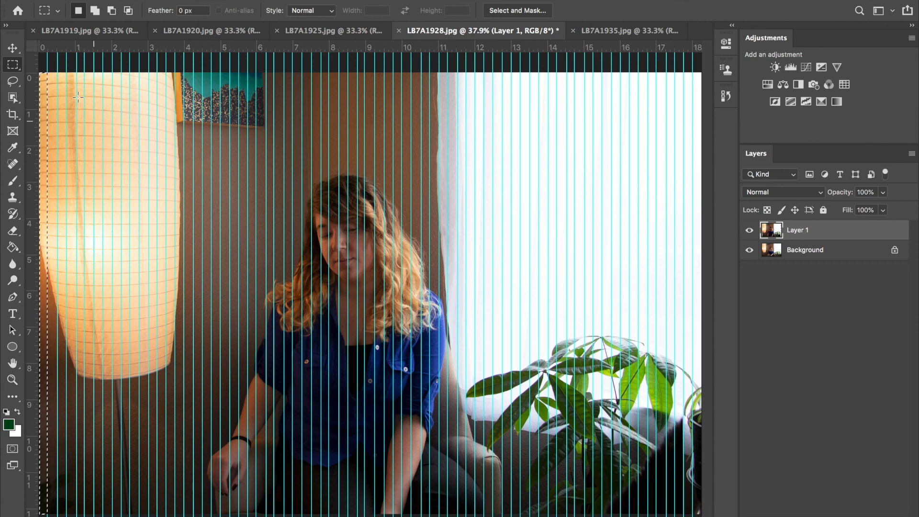
drag(57, 72, 62, 513)
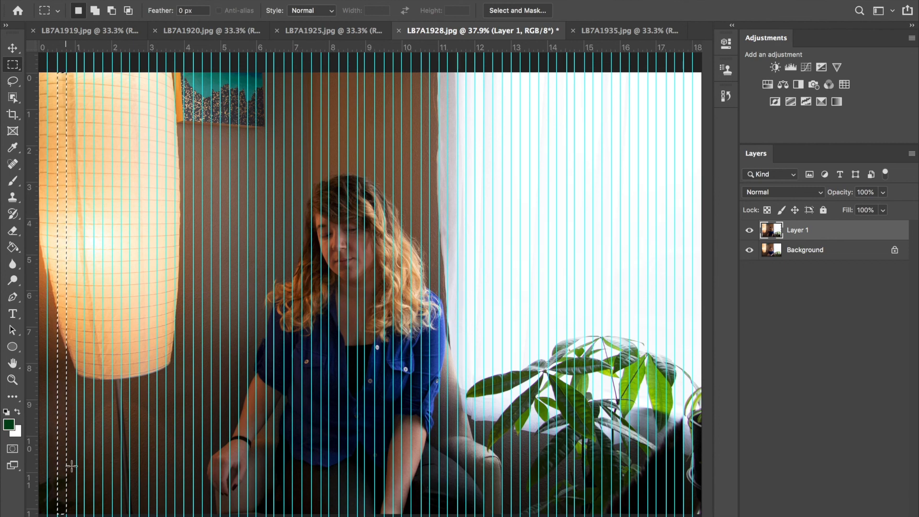
drag(77, 73, 80, 515)
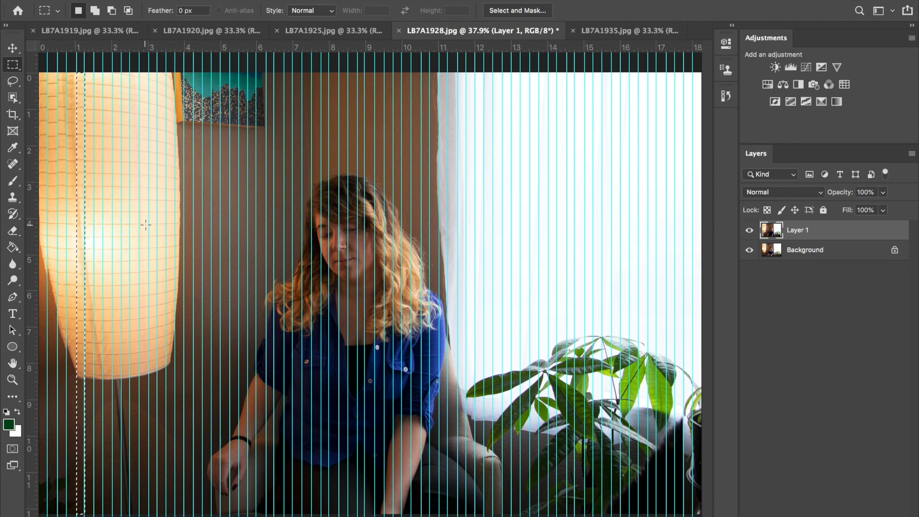
- Marquee-select and delete the alternate full-height strips of Layer 1 over the lamp, starting at 1.5, 2, 2.5 and 3 inches
drag(94, 73, 98, 514)
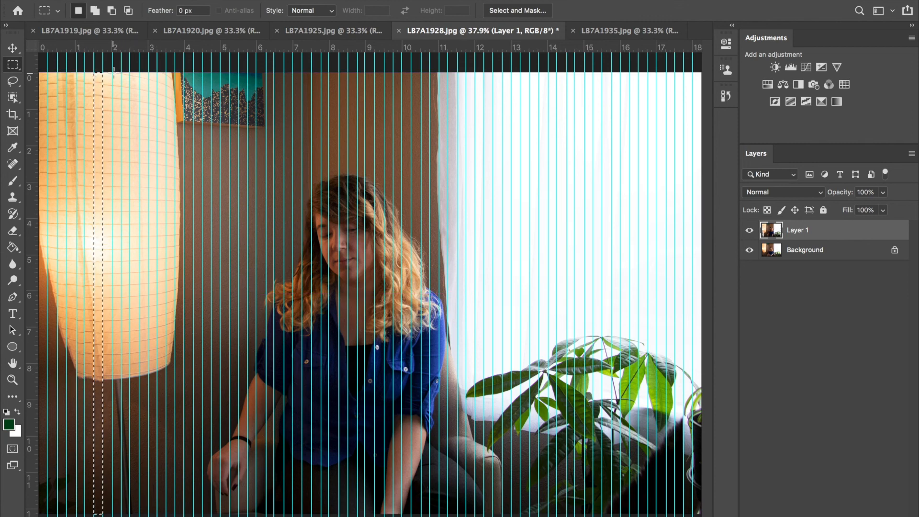
drag(112, 72, 119, 514)
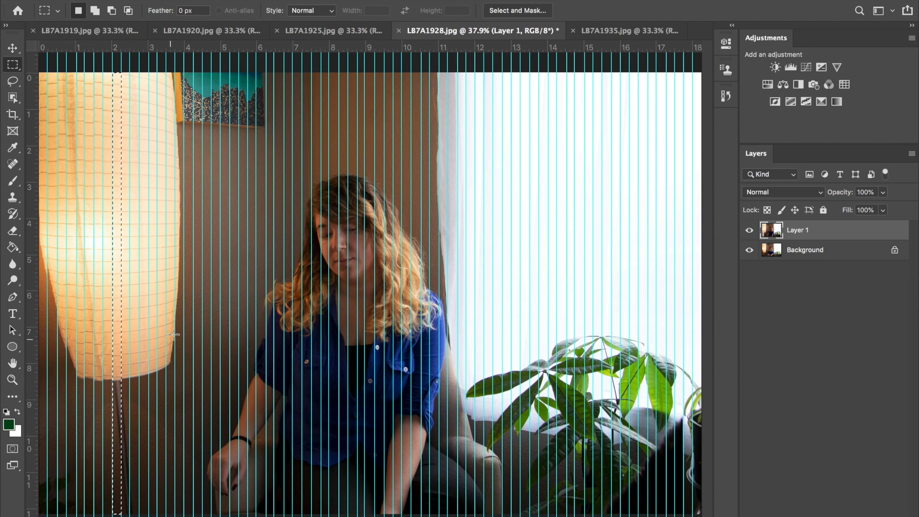
drag(131, 72, 138, 515)
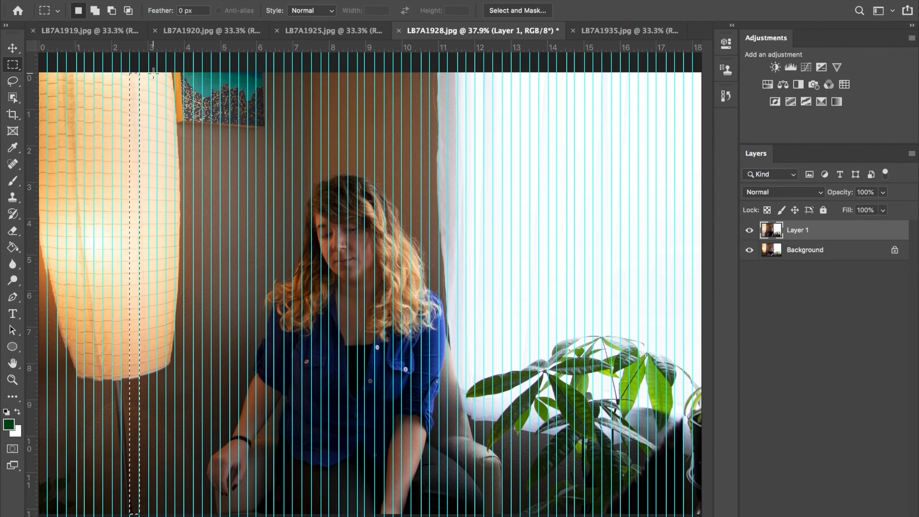
drag(153, 73, 157, 138)
drag(152, 171, 157, 509)
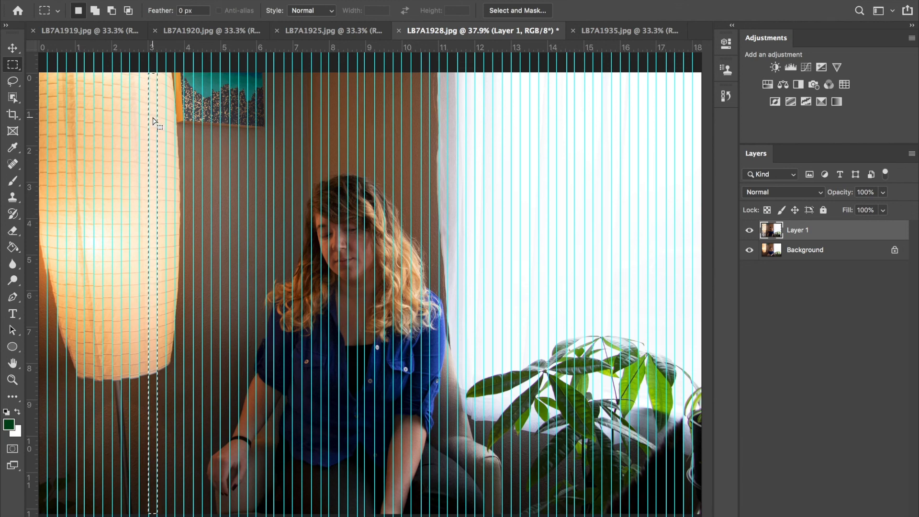
- Move the strip selection along the guides and delete every other strip of Layer 1 from 3.5 to 7 inches
drag(159, 121, 170, 119)
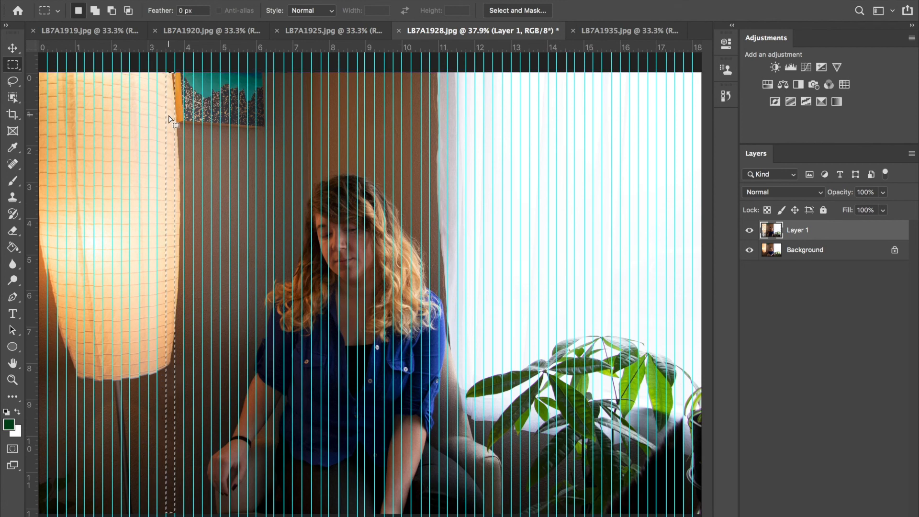
drag(171, 119, 245, 119)
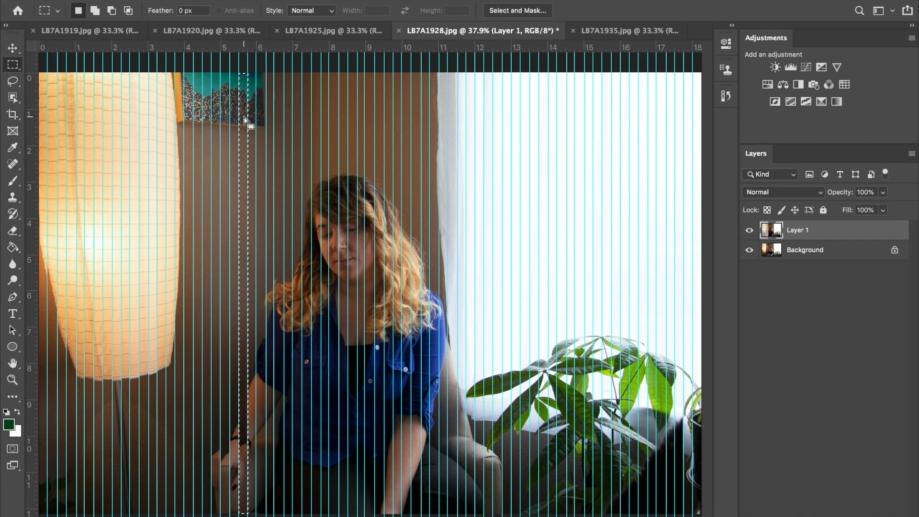
drag(244, 120, 298, 118)
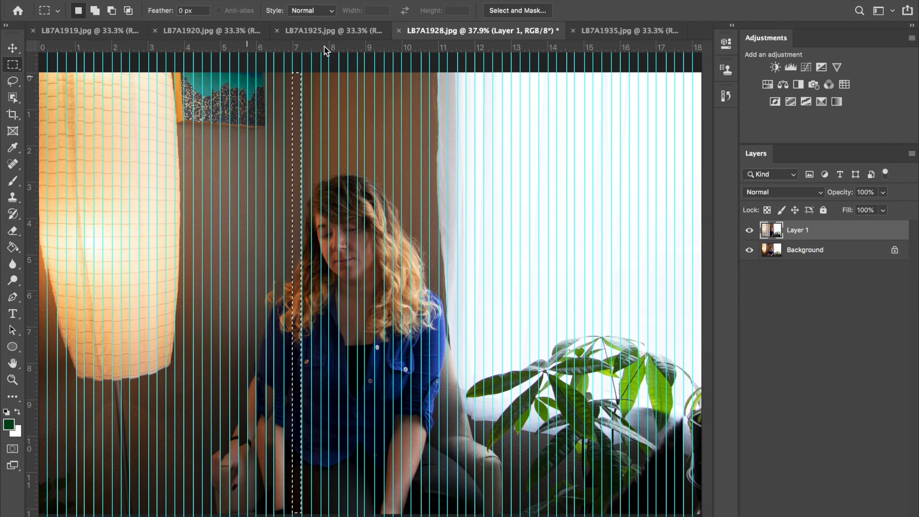
- Continue moving the strip selection over the woman, deleting Layer 1's strips that start at 7.5, 8 and 8.5 inches
drag(300, 100, 316, 102)
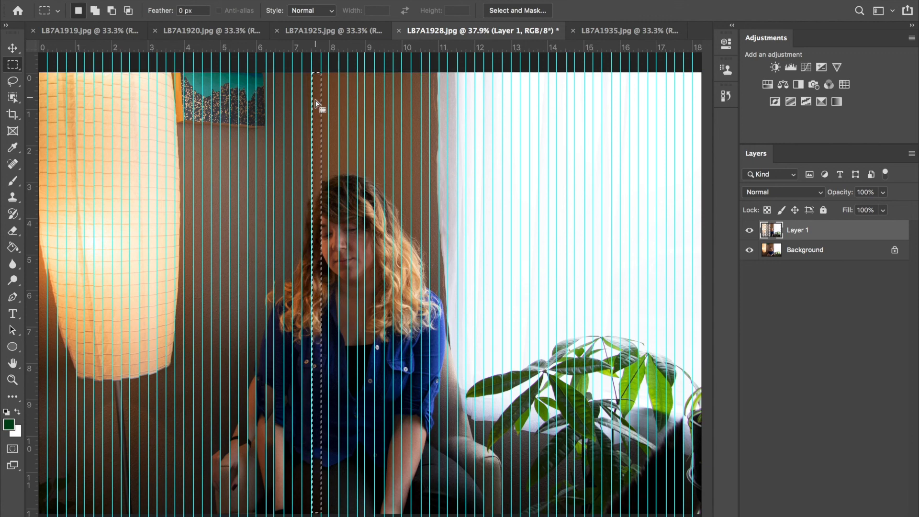
drag(319, 121, 331, 120)
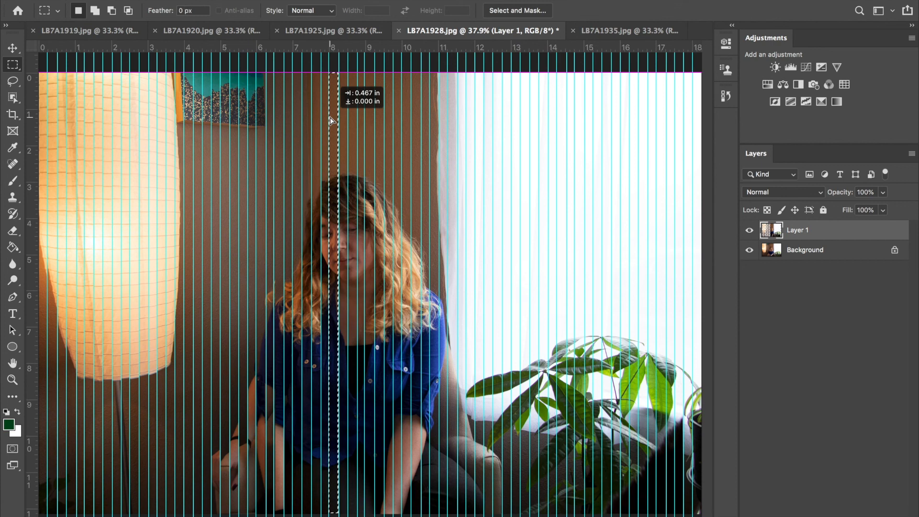
drag(331, 120, 331, 121)
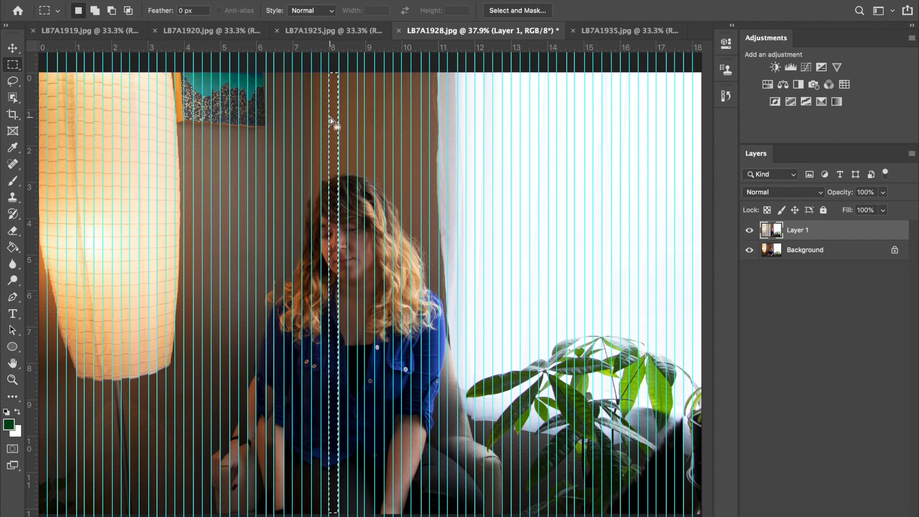
drag(335, 249, 351, 251)
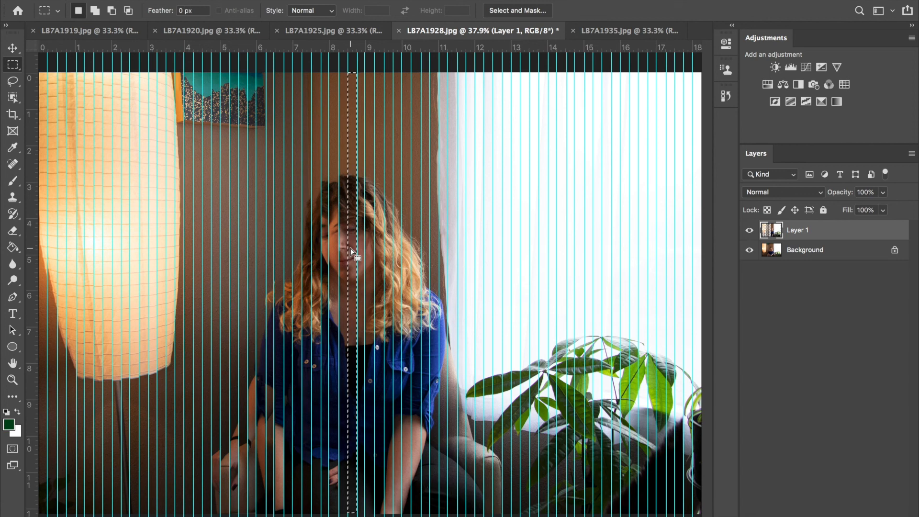
- Move the strip selection along the guides and delete every other full-height strip of Layer 1 from 9 to 15.5 inches
drag(352, 250, 609, 272)
key(Delete)
key(Delete)
key(Delete)
key(Delete)
key(Delete)
key(Delete)
key(Delete)
key(Delete)
key(Delete)
key(Delete)
key(Delete)
key(Delete)
key(Delete)
- Continue deleting alternate strips of Layer 1 over the plant from 16 inches to the photo's right edge
drag(610, 271, 698, 285)
key(Delete)
key(Delete)
key(Delete)
key(Delete)
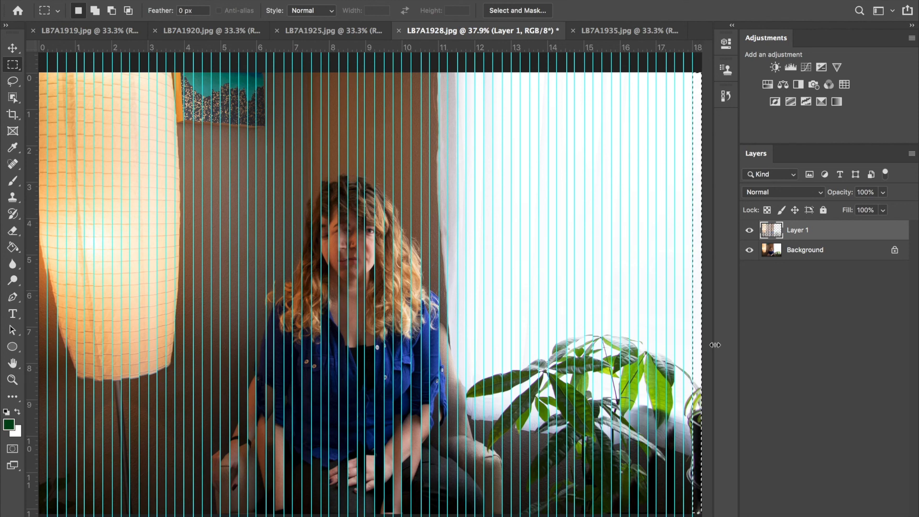
- Deselect the marquee strip and clear all guides from the document
key(super+d)
click(258, 0)
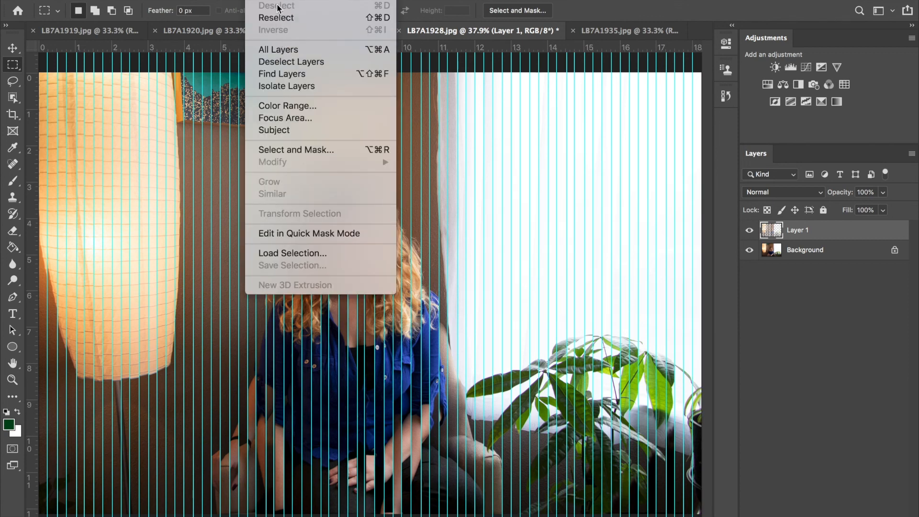
click(382, 0)
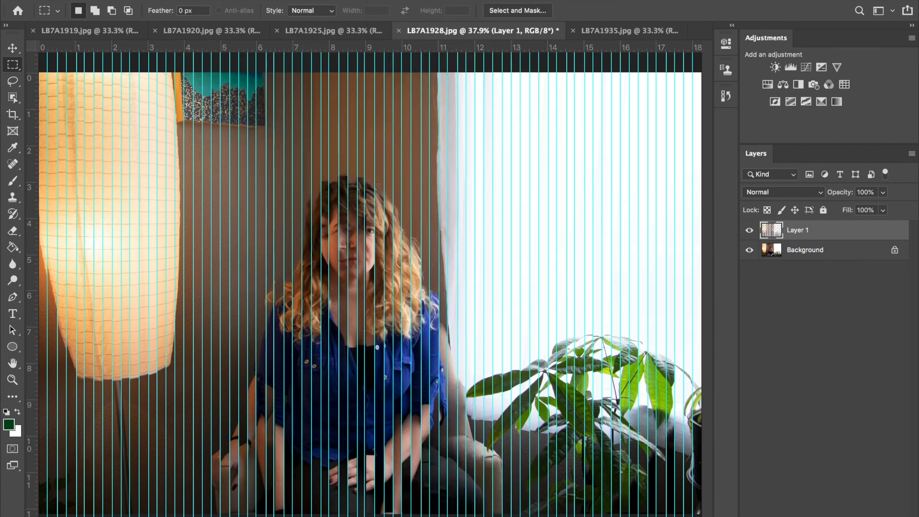
click(351, 0)
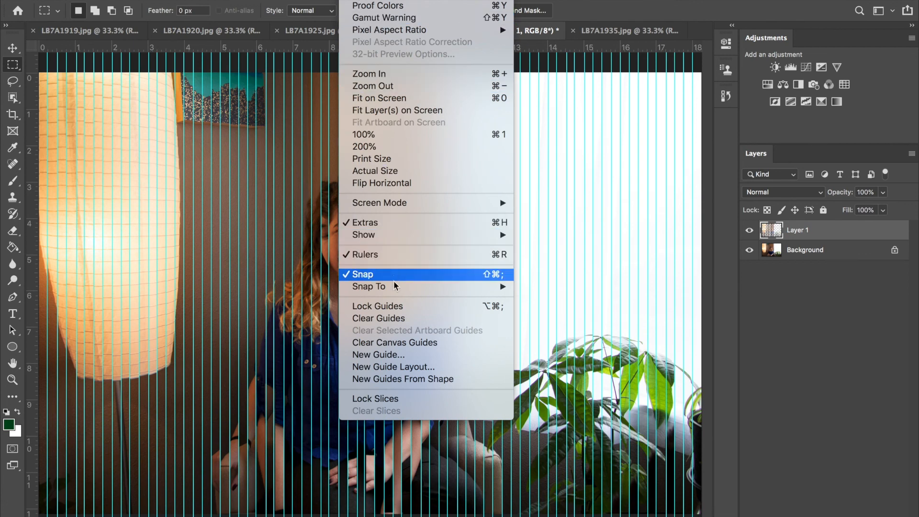
click(394, 320)
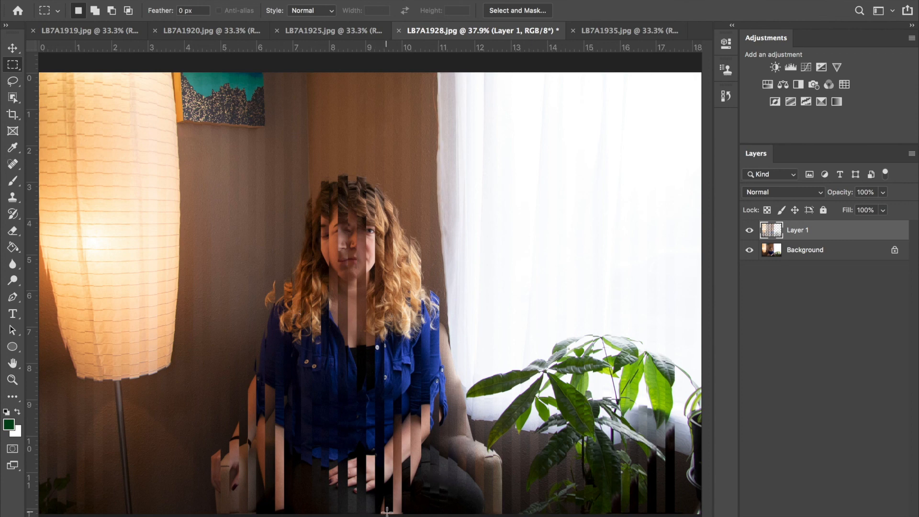
- Examine the strip edges over the woman and along the photo's lower and upper borders, including the dark gap below her hands
key(ctrl+plus)
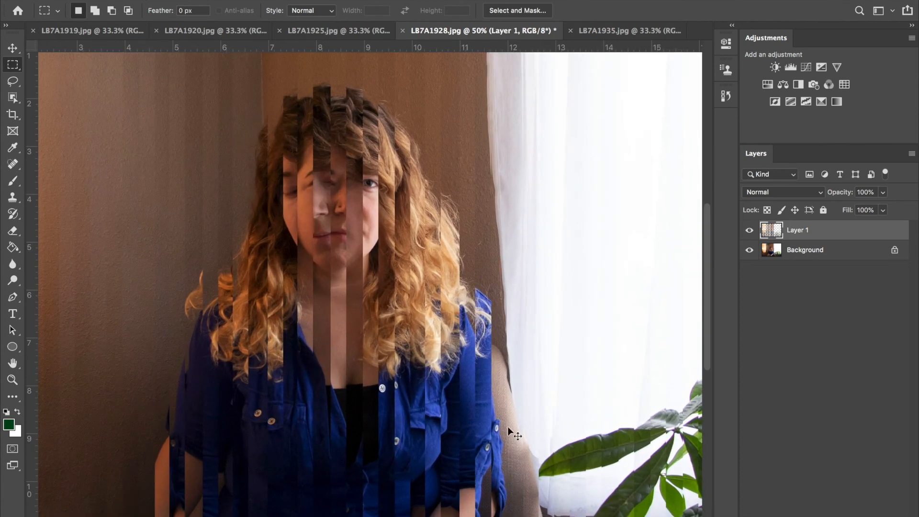
drag(508, 428, 491, 259)
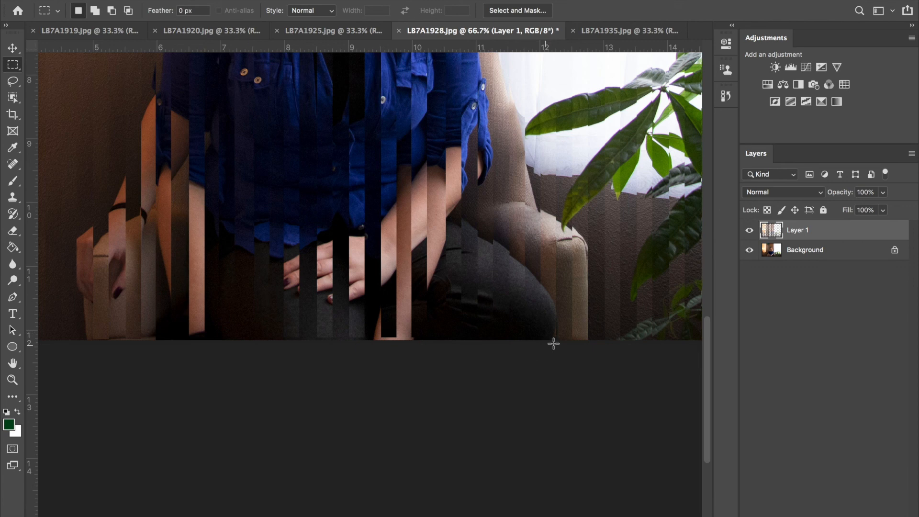
drag(383, 334, 397, 353)
click(382, 334)
drag(381, 334, 396, 353)
click(395, 352)
scroll(643, 359, up, 10)
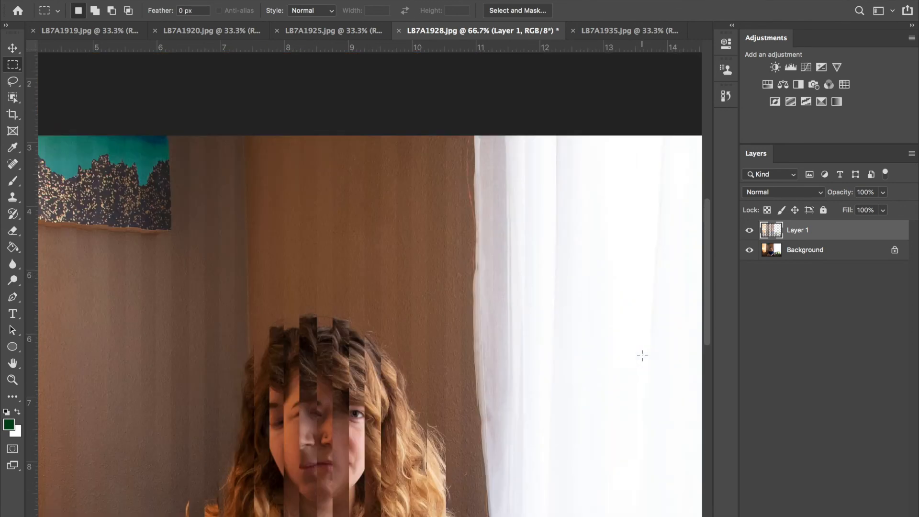
scroll(642, 355, up, 10)
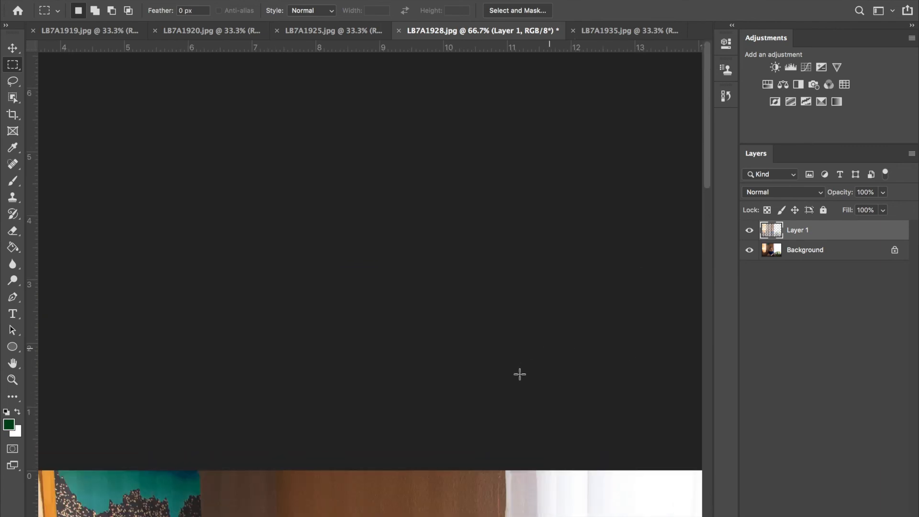
scroll(519, 374, down, 7)
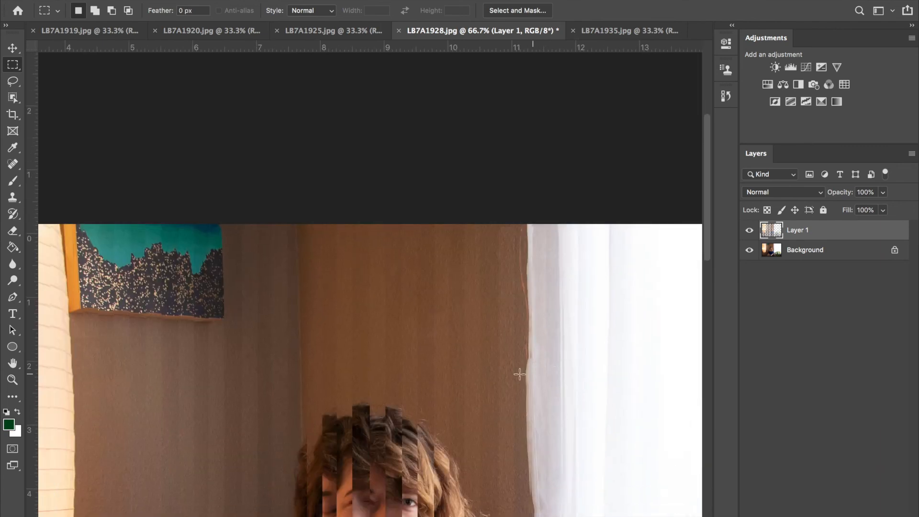
scroll(520, 374, left, 6)
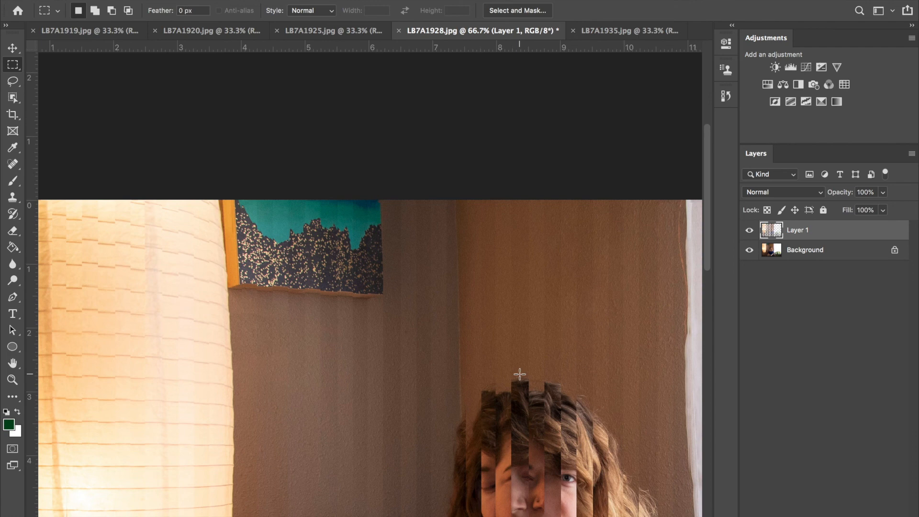
key(super+0)
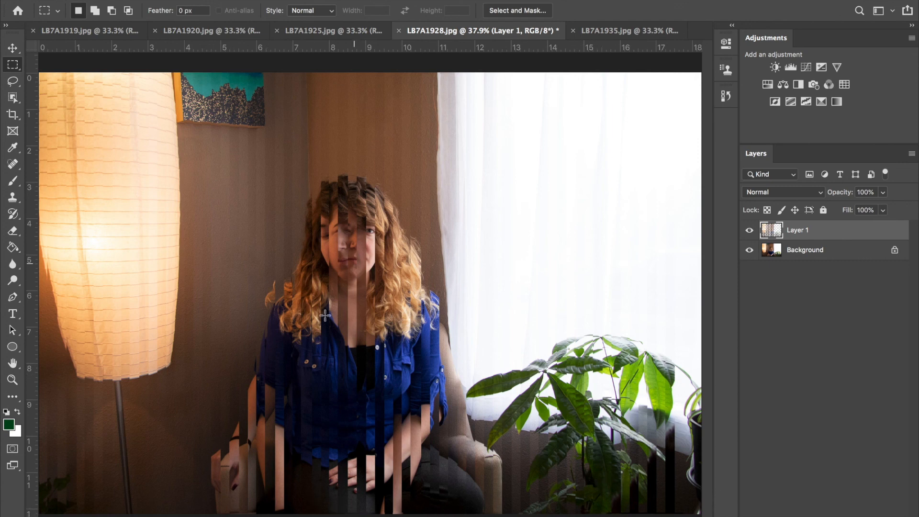
- Toggle the visibility of Layer 1 and the Background to check the cut-out strips, leaving both layers shown
click(749, 230)
click(749, 231)
click(749, 249)
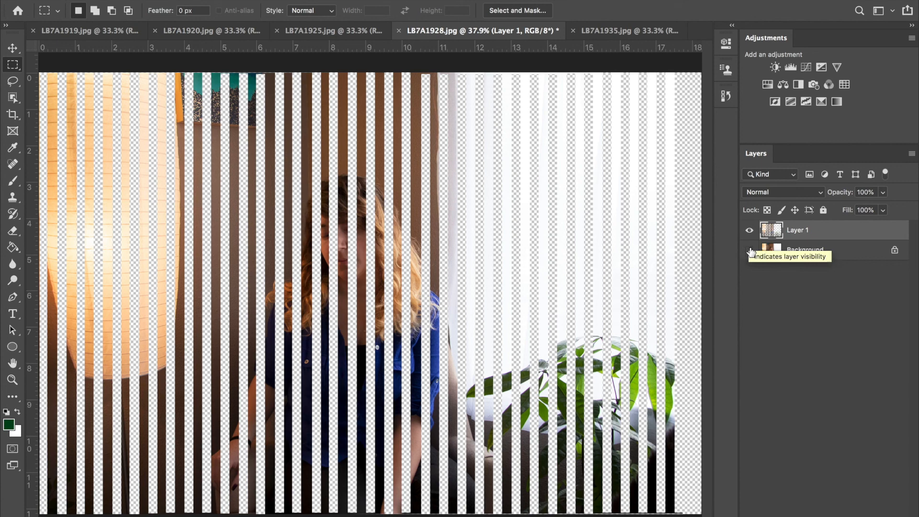
click(749, 250)
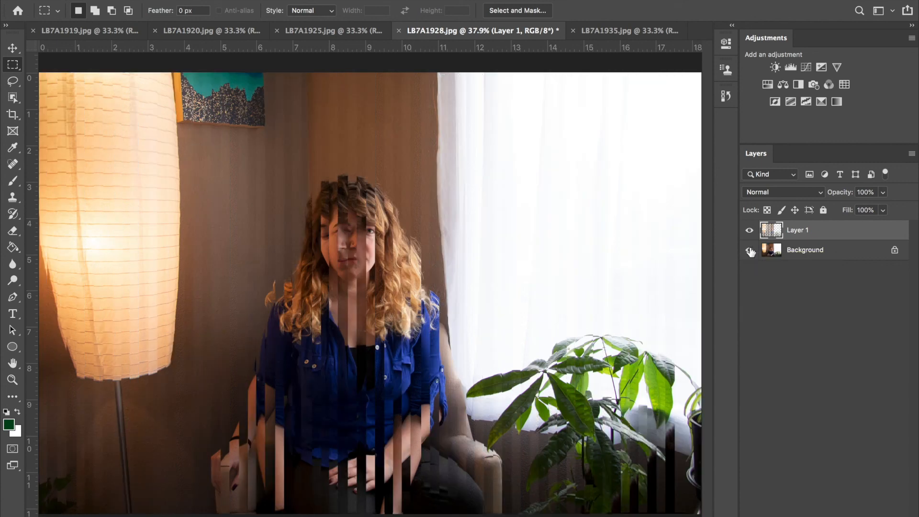
click(749, 250)
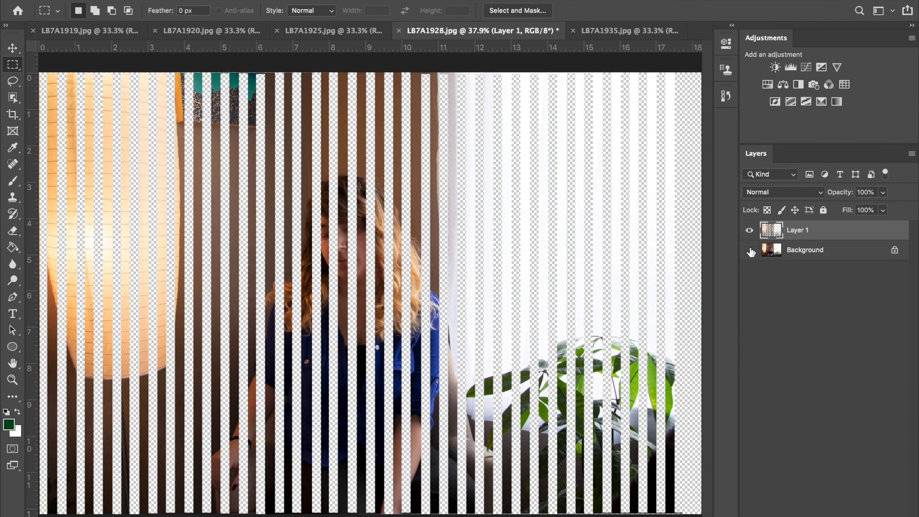
click(750, 250)
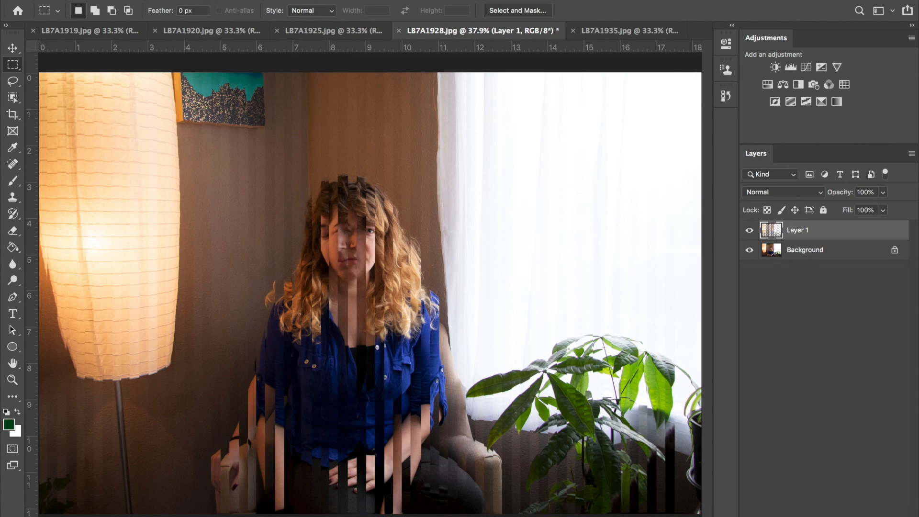
- Start saving the composition under a new name on the computer and name the file StripsProject3
click(98, 0)
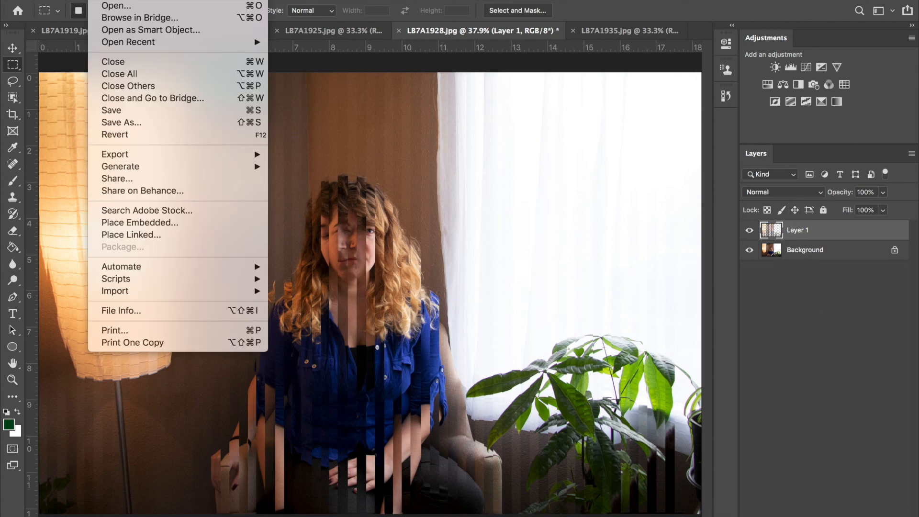
click(156, 122)
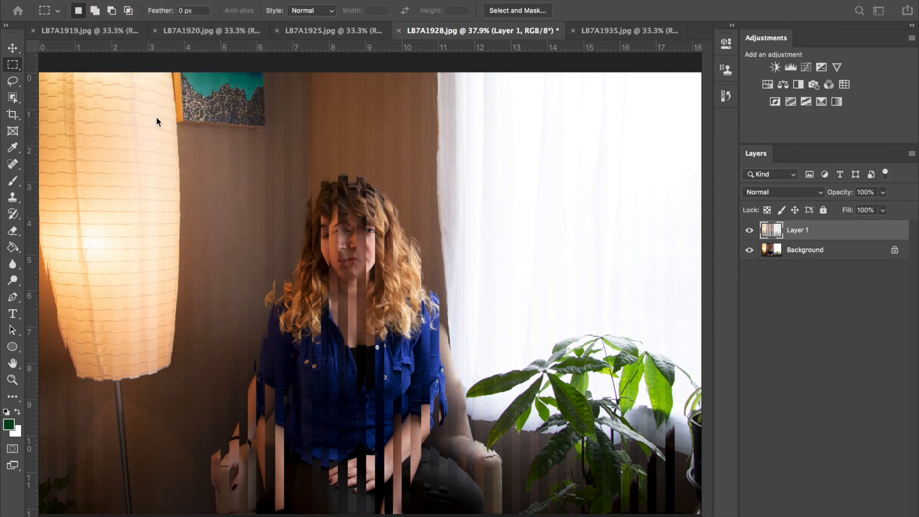
key(super+s)
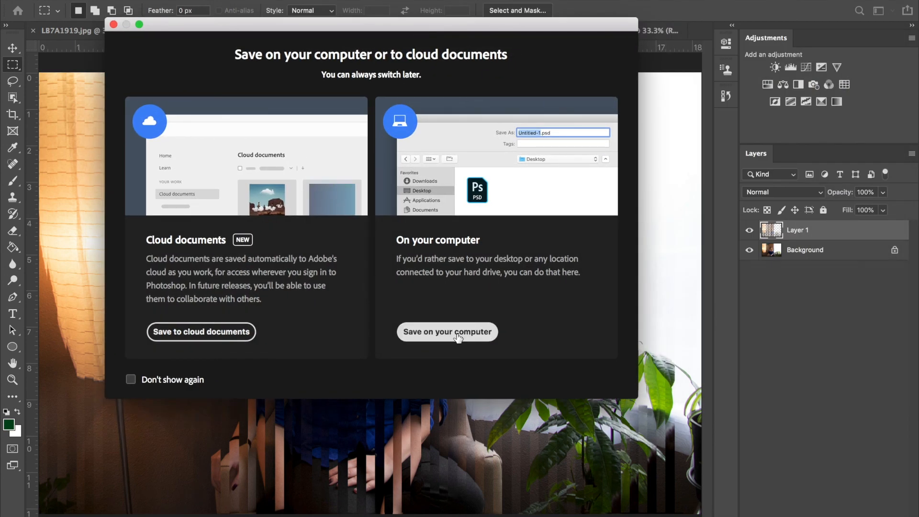
click(458, 337)
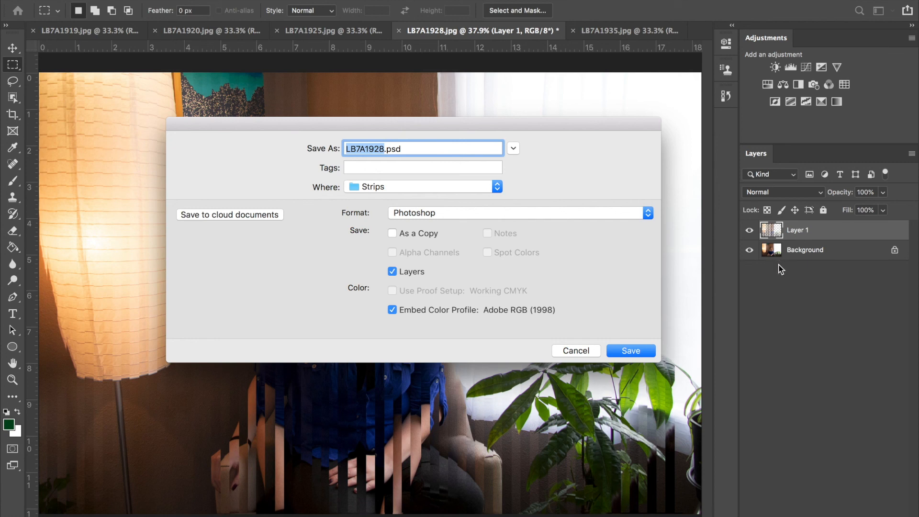
click(383, 149)
key(BackSpace)
key(BackSpace)
key(BackSpace)
key(BackSpace)
key(BackSpace)
key(BackSpace)
key(BackSpace)
key(BackSpace)
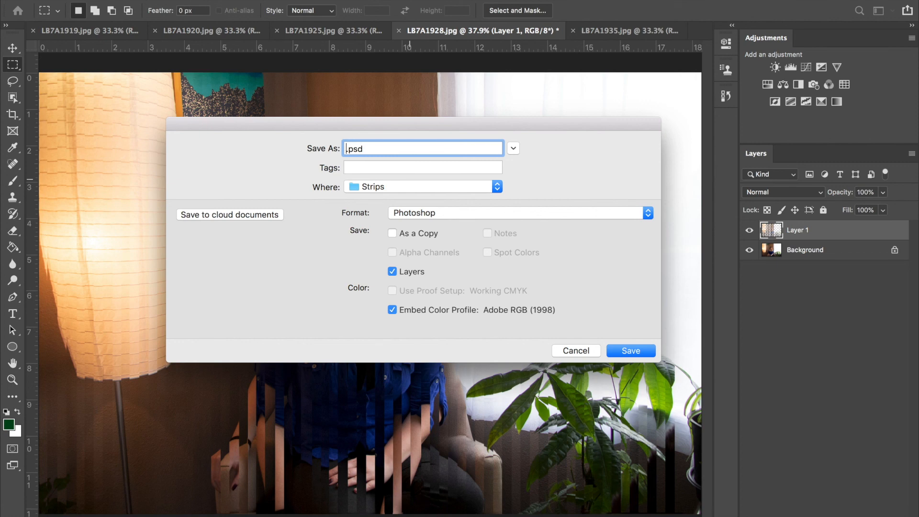
text(StripsPri)
key(BackSpace)
text(oject)
text(3)
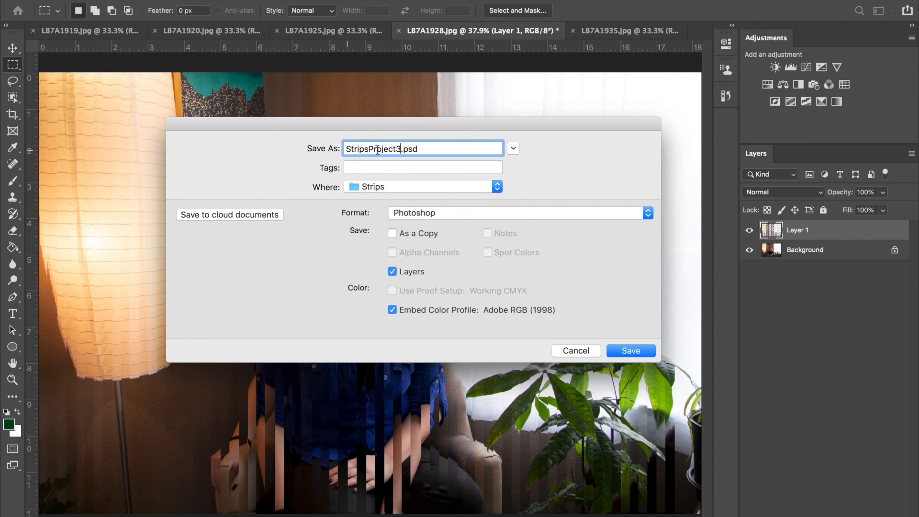
- Save StripsProject3.psd to the Strips folder in Photoshop format with layers, the embedded Adobe RGB (1998) profile and Maximize Compatibility
click(401, 149)
drag(400, 149, 298, 144)
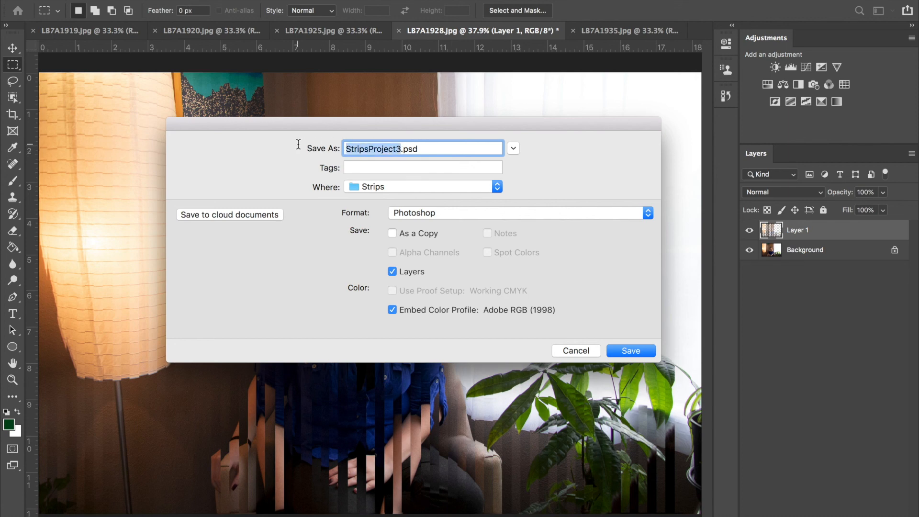
click(369, 150)
drag(402, 149, 293, 138)
click(455, 149)
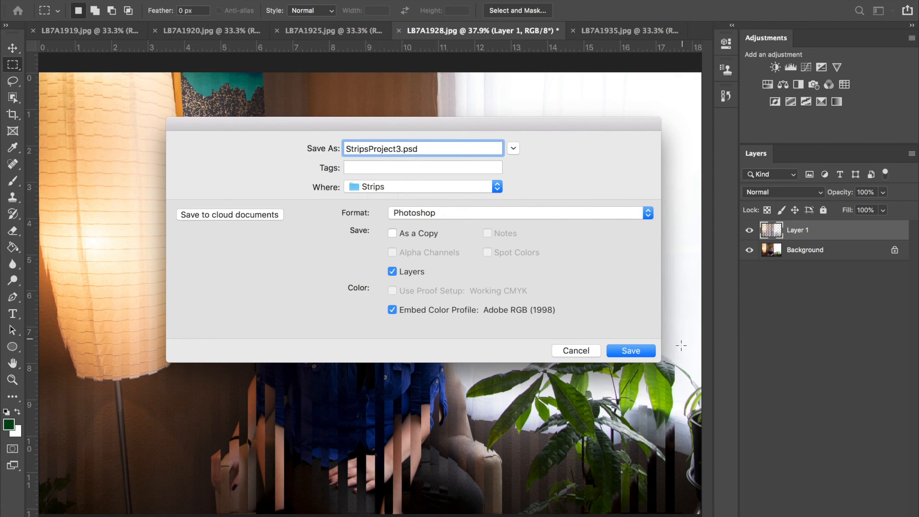
click(627, 352)
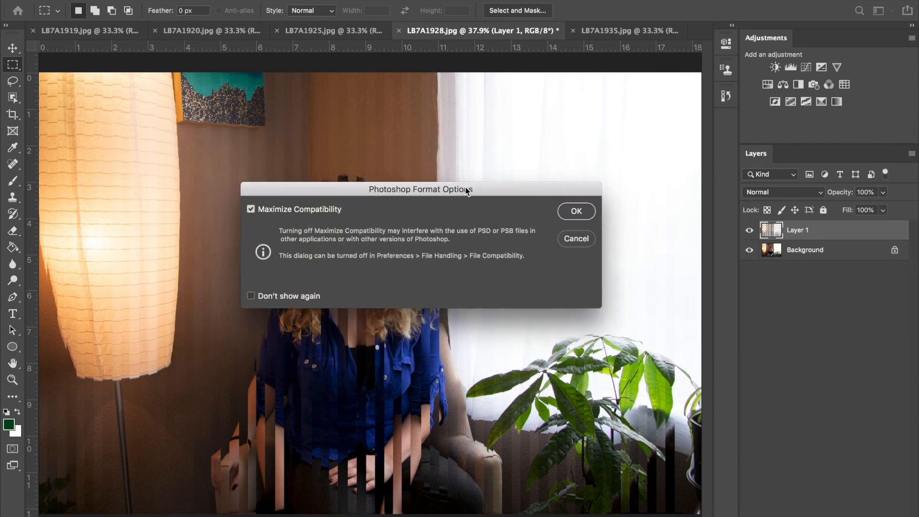
click(576, 211)
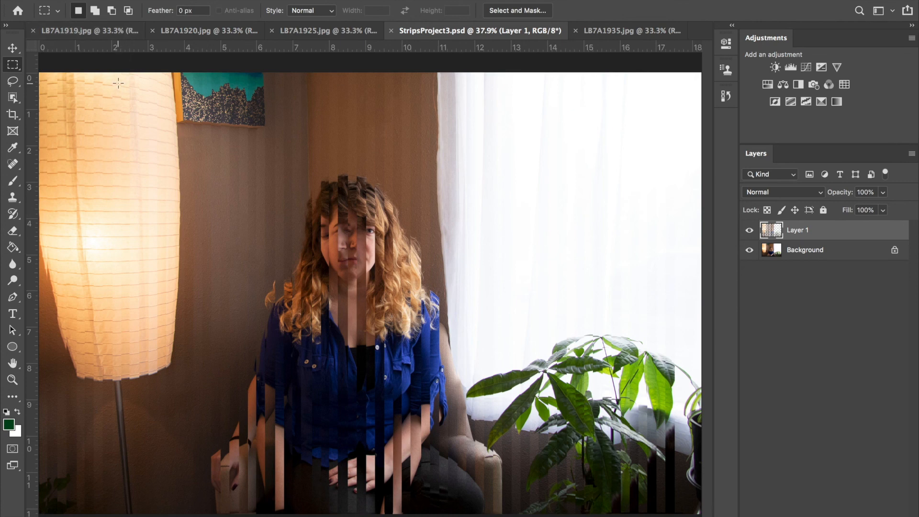
- Save a JPEG copy named StripsProject3.jpg to the Strips folder at quality 8 (High) with the Baseline ("Standard") format
click(101, 1)
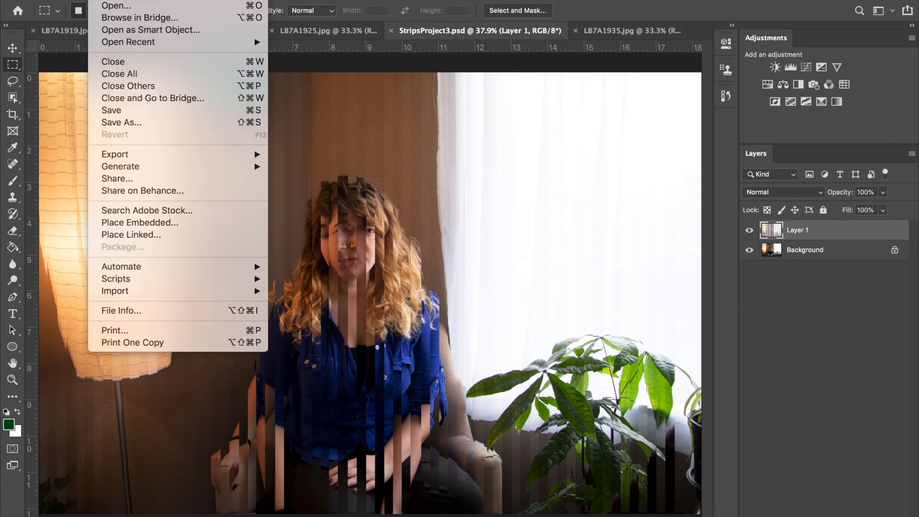
click(155, 127)
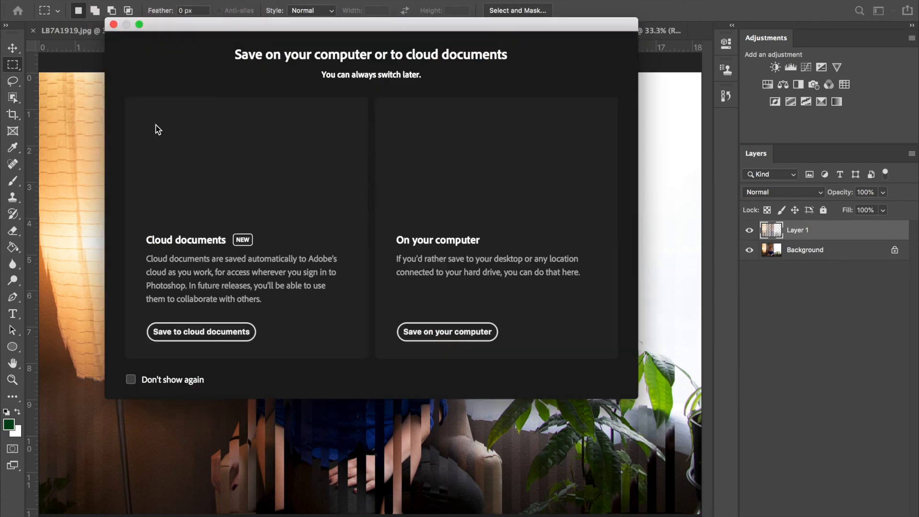
click(462, 337)
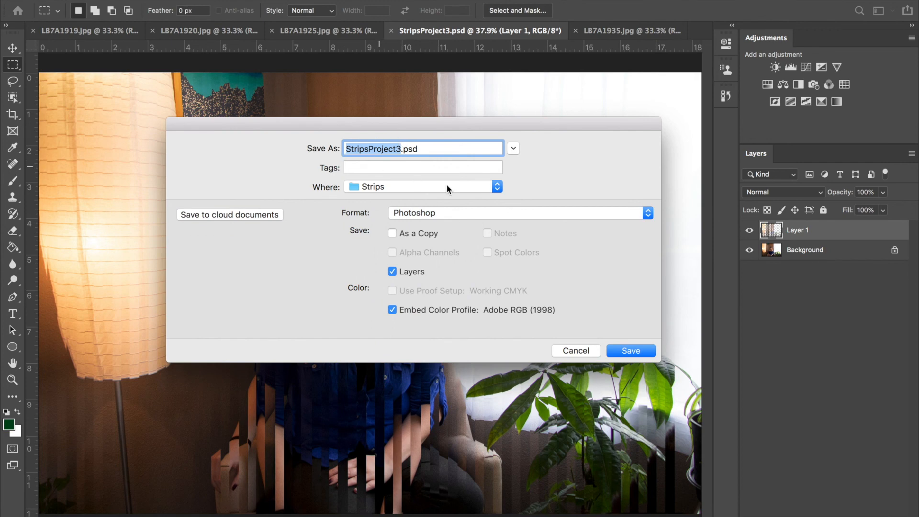
click(455, 212)
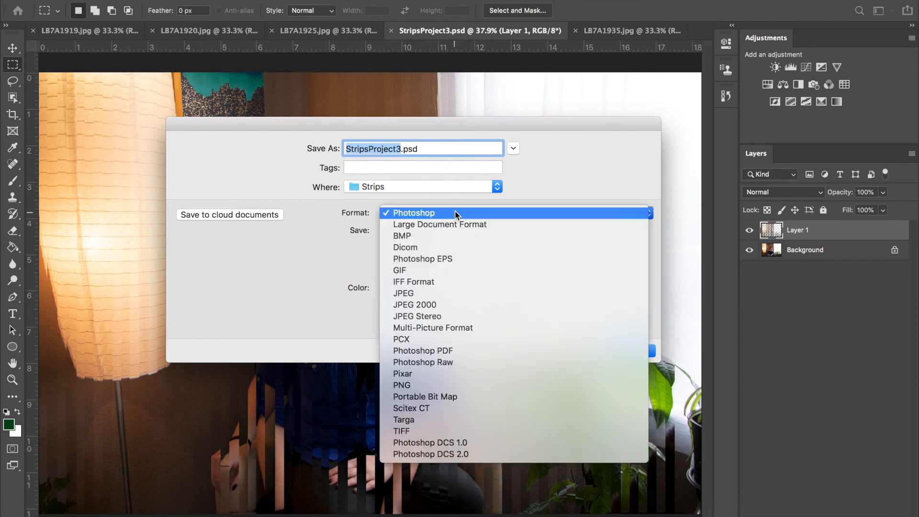
click(452, 293)
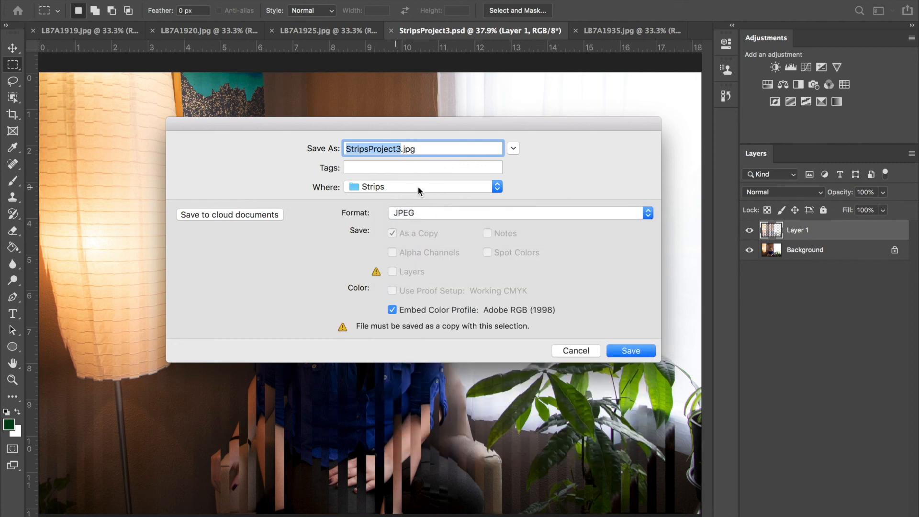
click(643, 351)
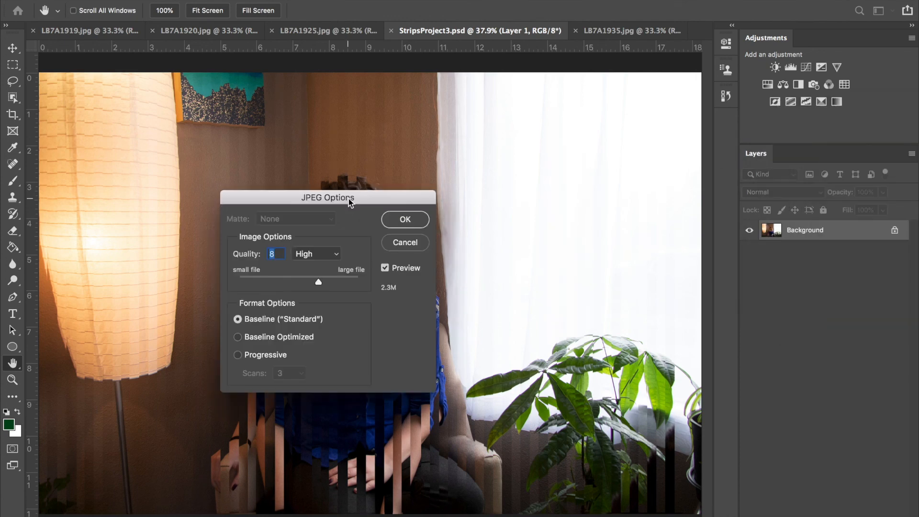
click(410, 219)
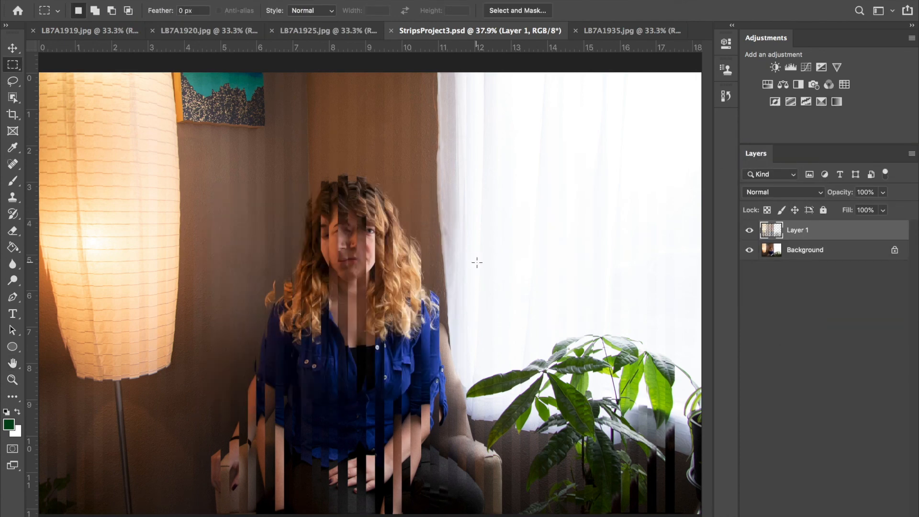
key(ctrl+Up)
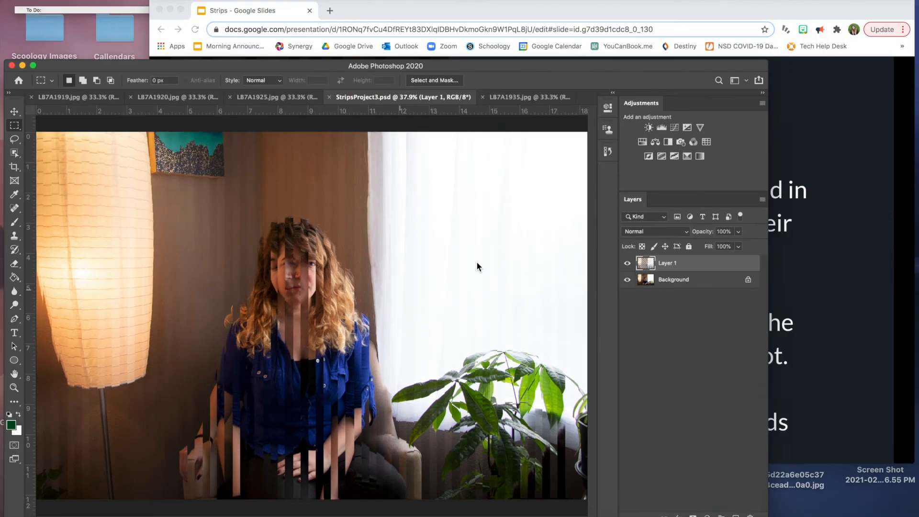
click(360, 92)
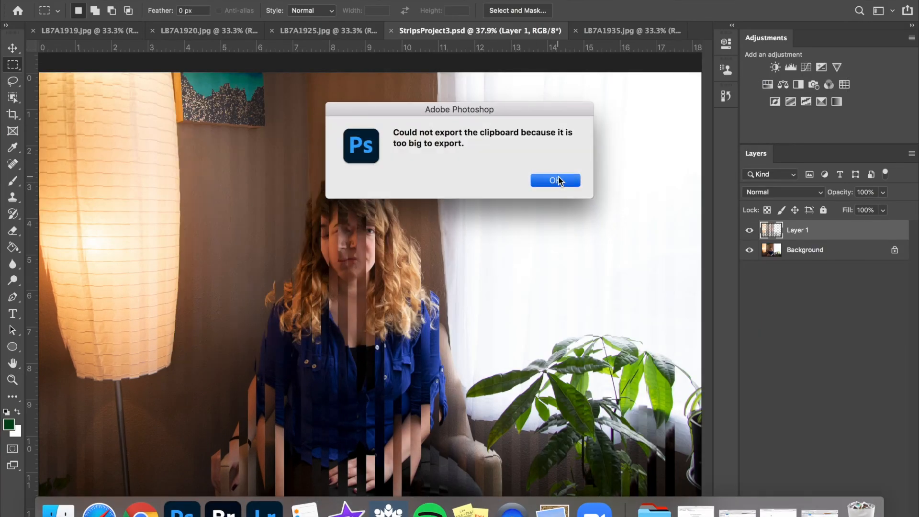
- Switch to the Strips folder in Finder, check the saved StripsProject3 JPEG and PSD files, and open StripsProject3.jpg in Photoshop
click(558, 179)
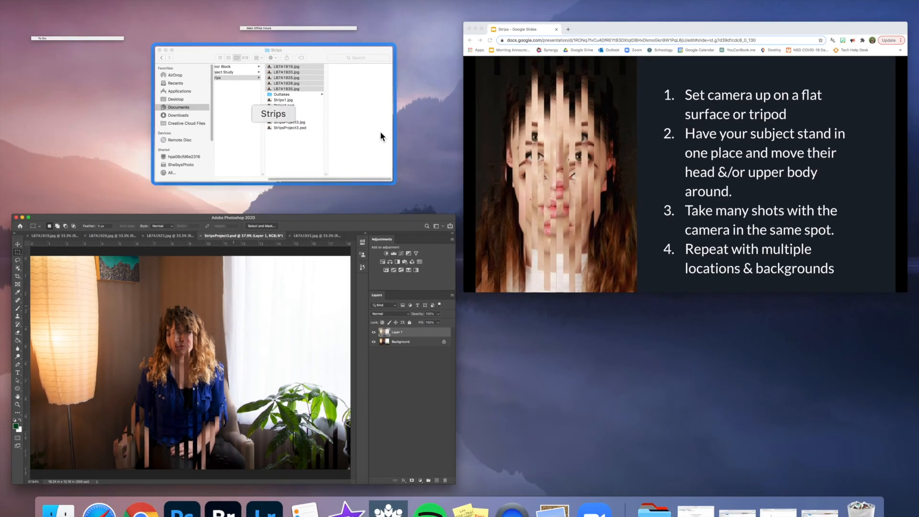
click(330, 118)
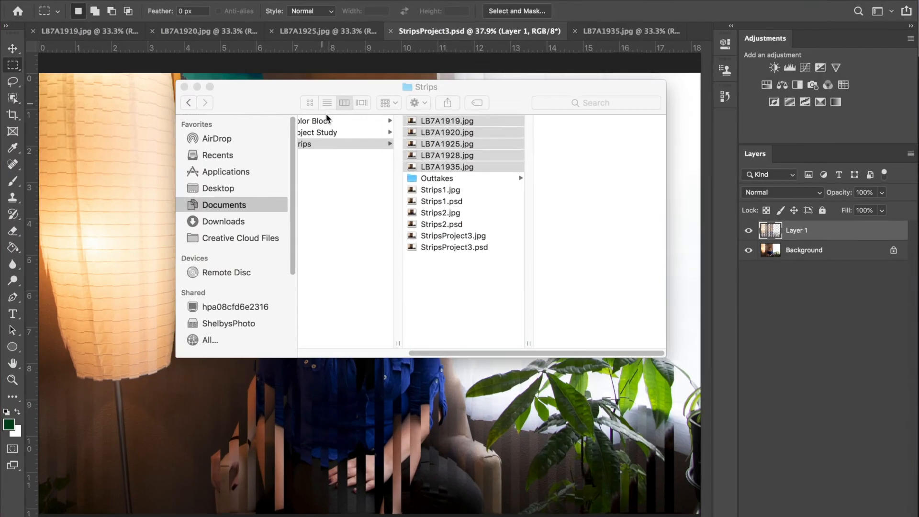
click(464, 260)
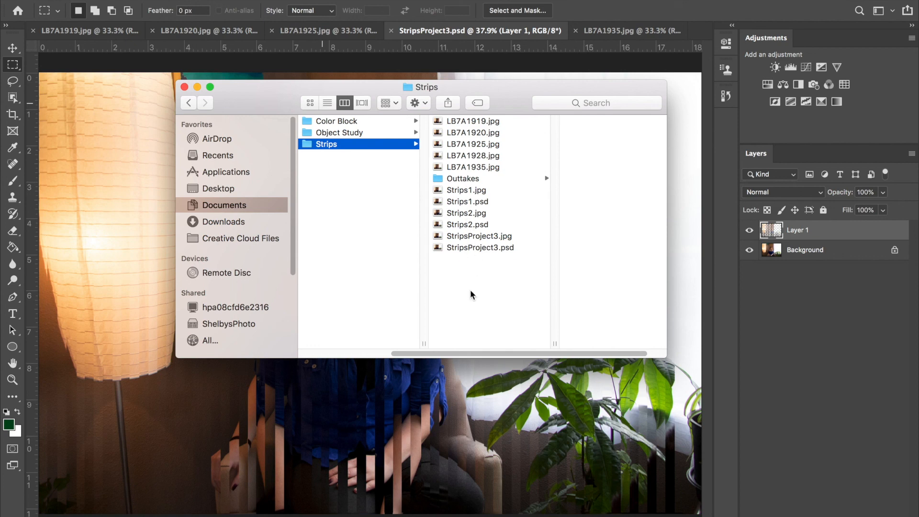
click(479, 236)
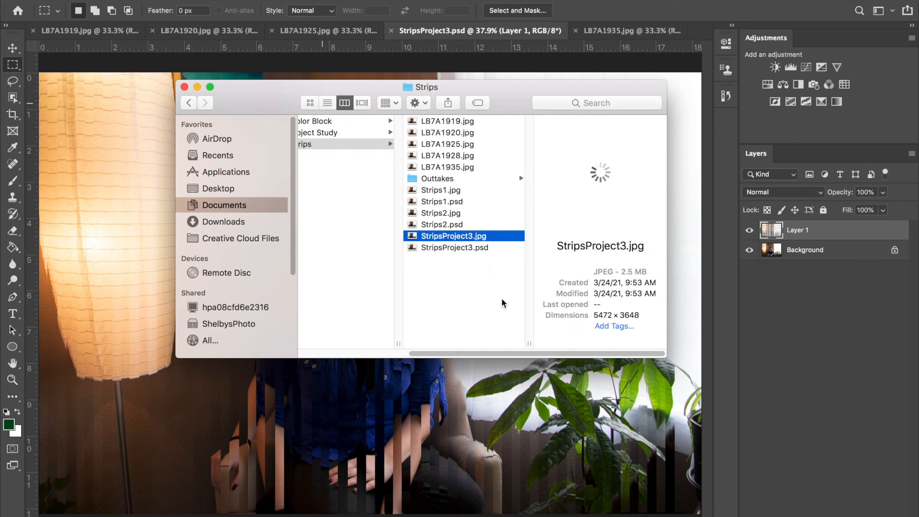
click(484, 248)
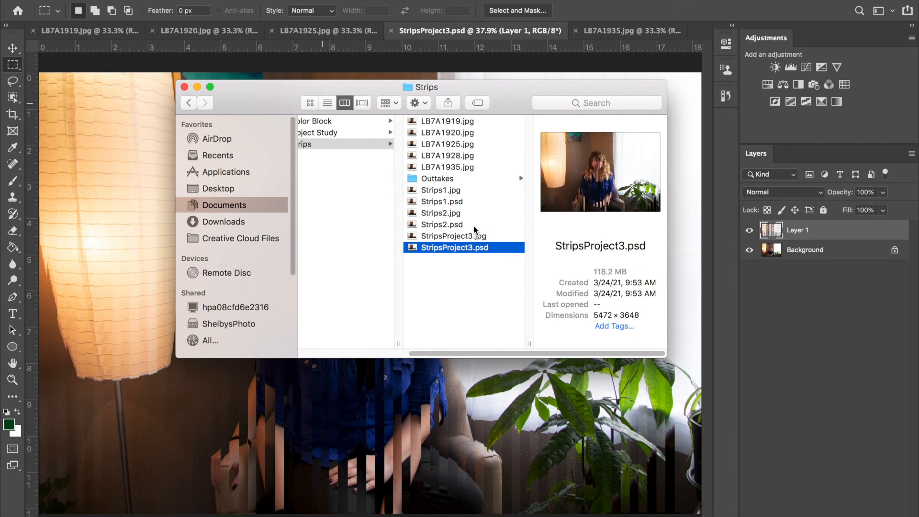
click(476, 237)
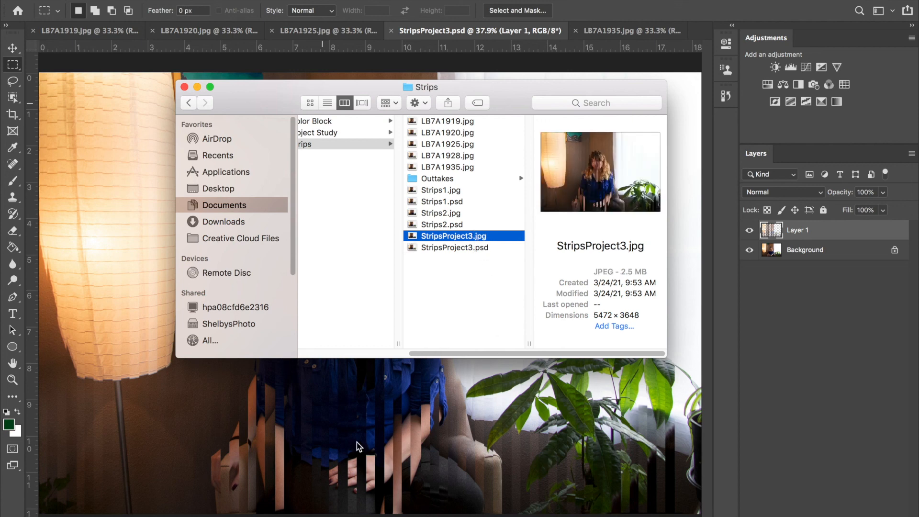
drag(469, 238, 691, 30)
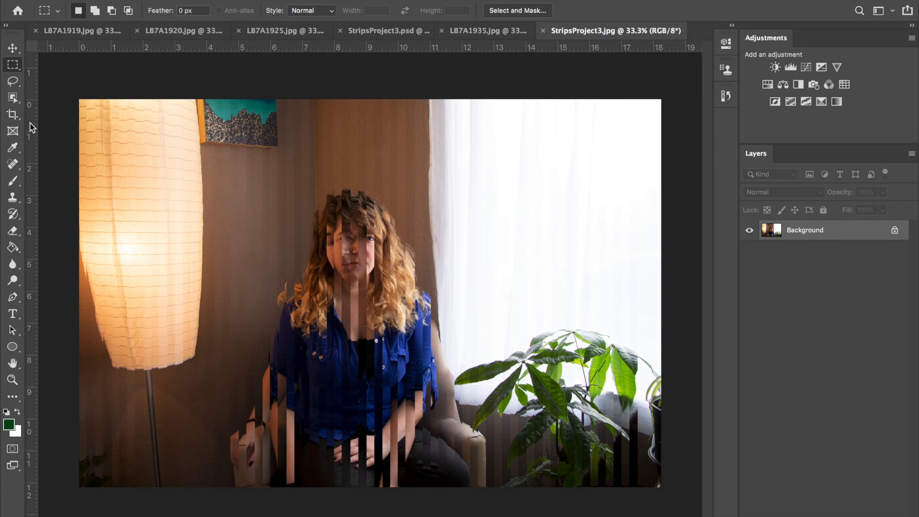
- Set the Crop tool to the 5 : 7 ratio preset for StripsProject3.jpg
click(13, 115)
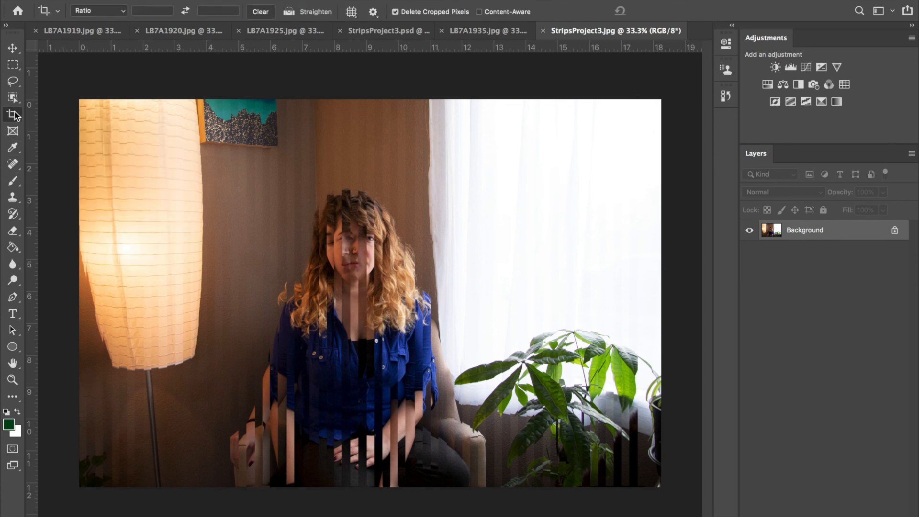
click(127, 13)
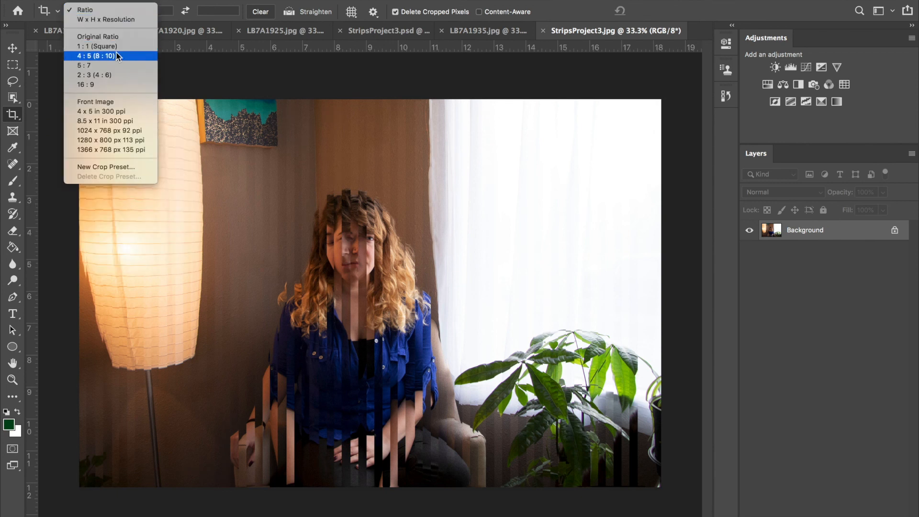
click(113, 65)
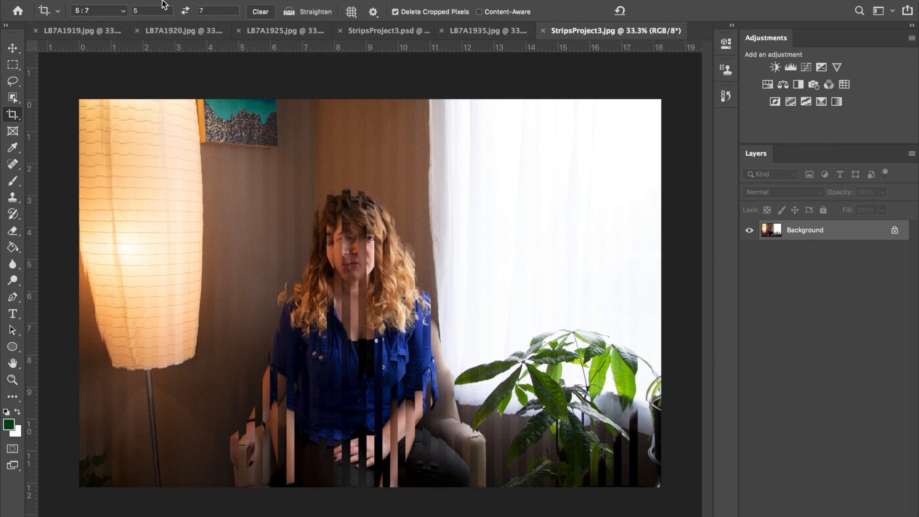
click(265, 15)
click(105, 11)
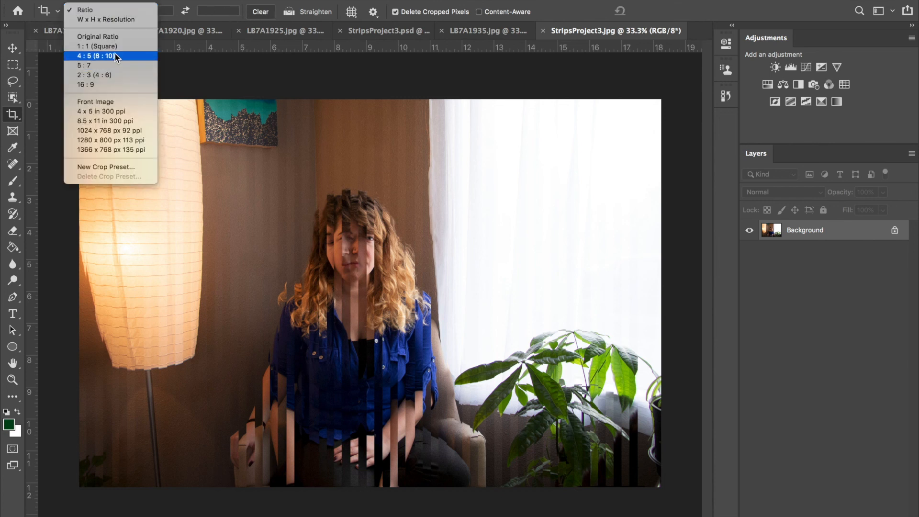
click(114, 67)
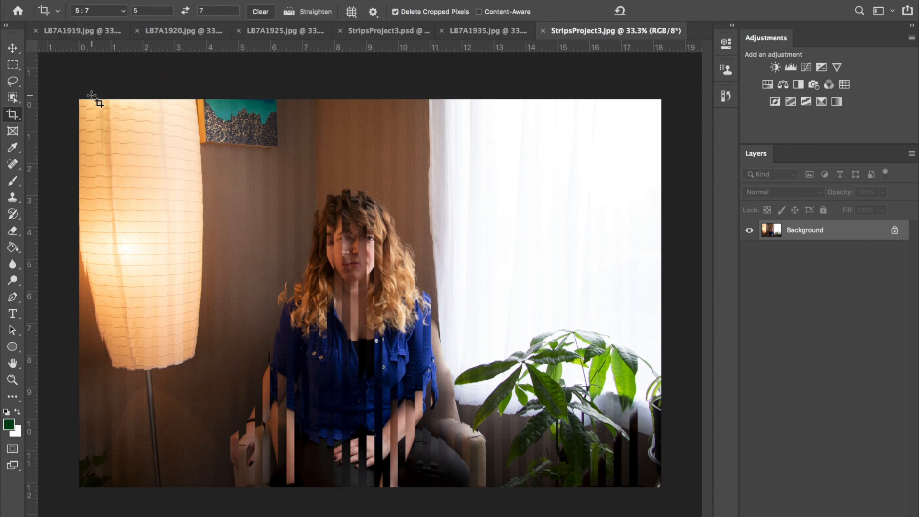
- Crop the image to a vertical frame of about 2490 × 3480 px around the seated woman, cutting off the lamp and most of the plant
drag(77, 98, 677, 501)
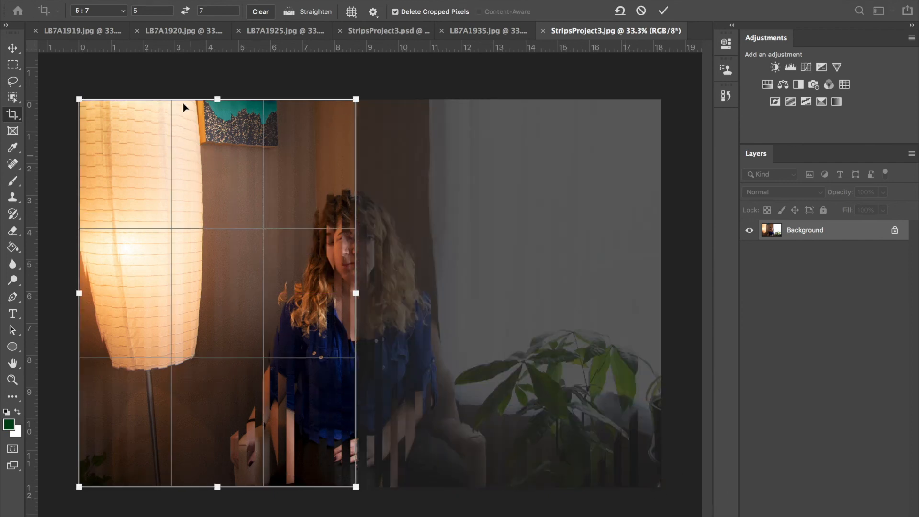
drag(274, 189, 410, 189)
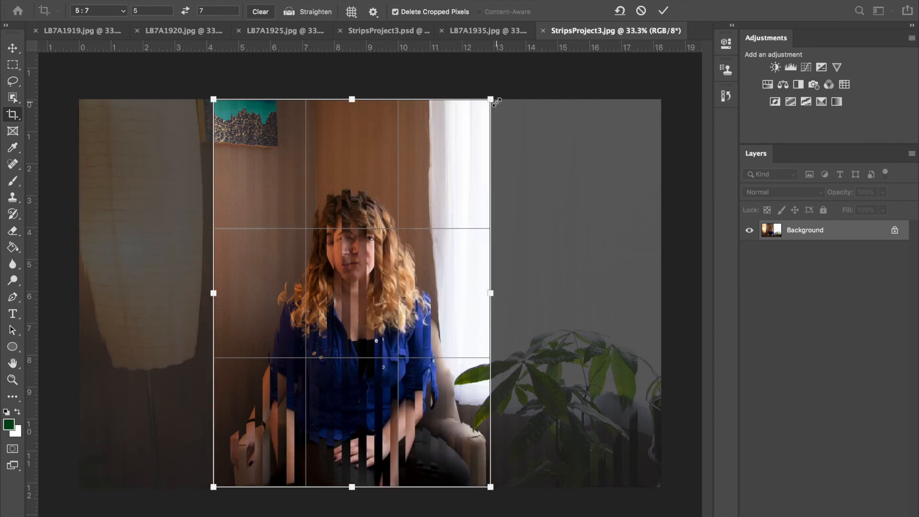
drag(496, 101, 482, 111)
drag(481, 485, 481, 482)
drag(434, 414, 441, 418)
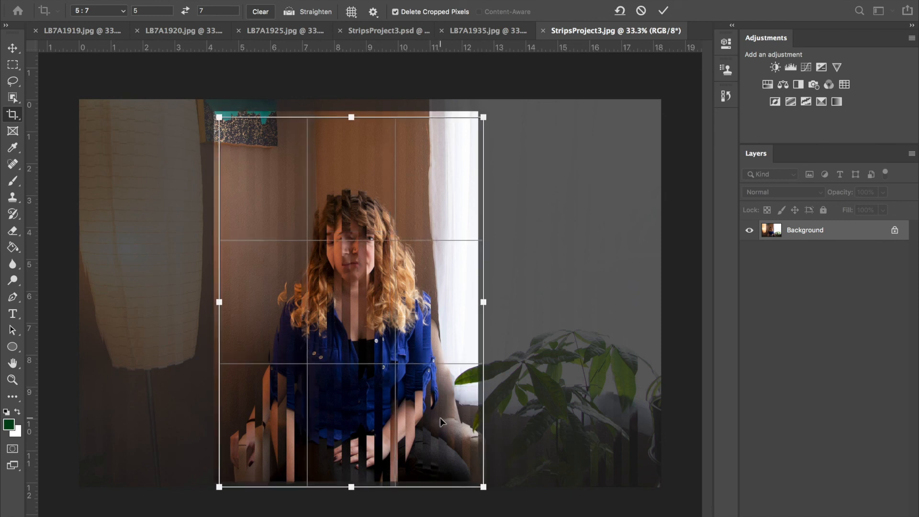
click(663, 11)
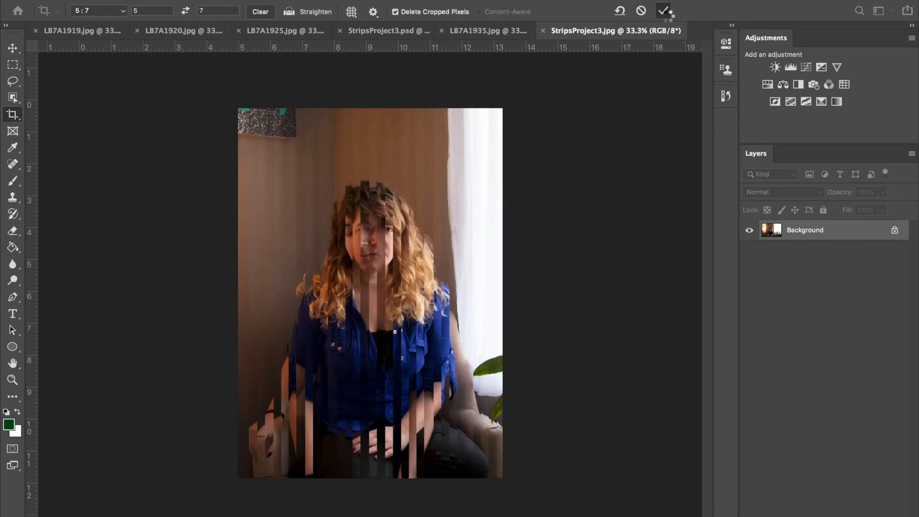
- Save the cropped image on the computer as StripsProject3crop.jpg in the Strips folder, in JPEG format with the Adobe RGB (1998) profile embedded
key(super+plus)
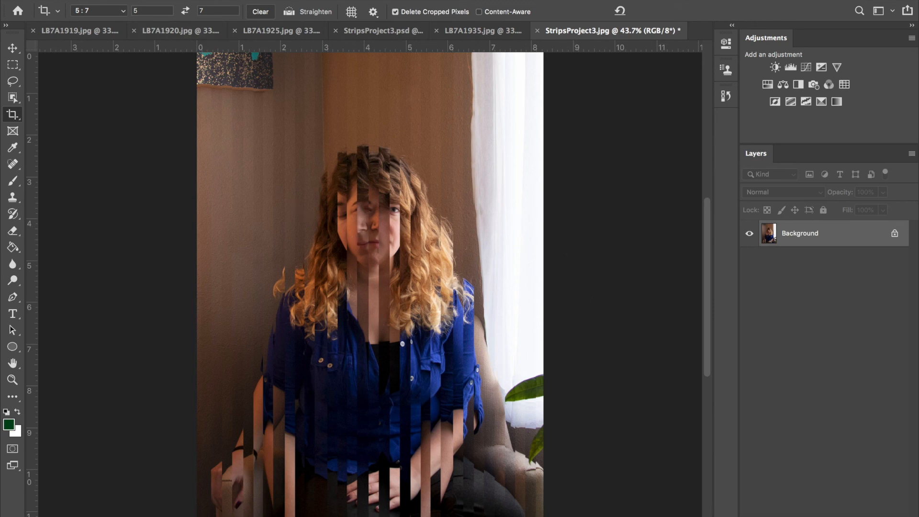
click(97, 0)
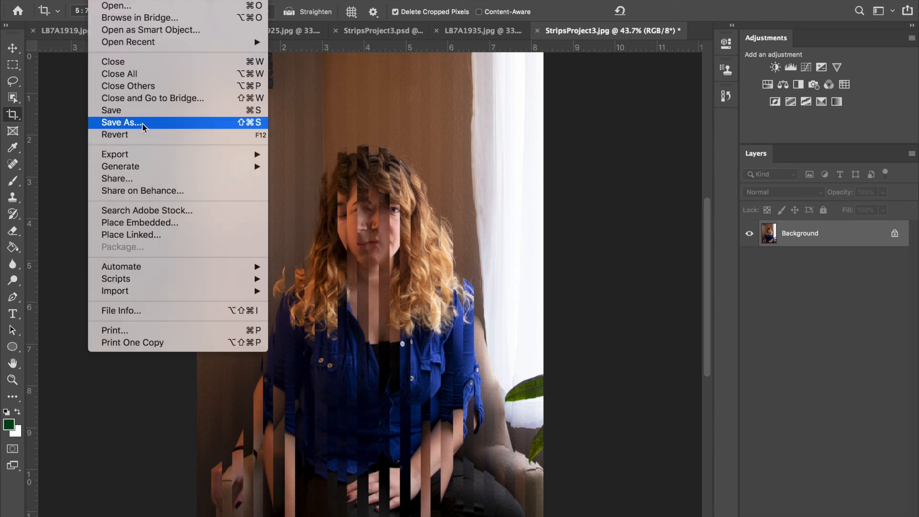
click(142, 124)
click(467, 335)
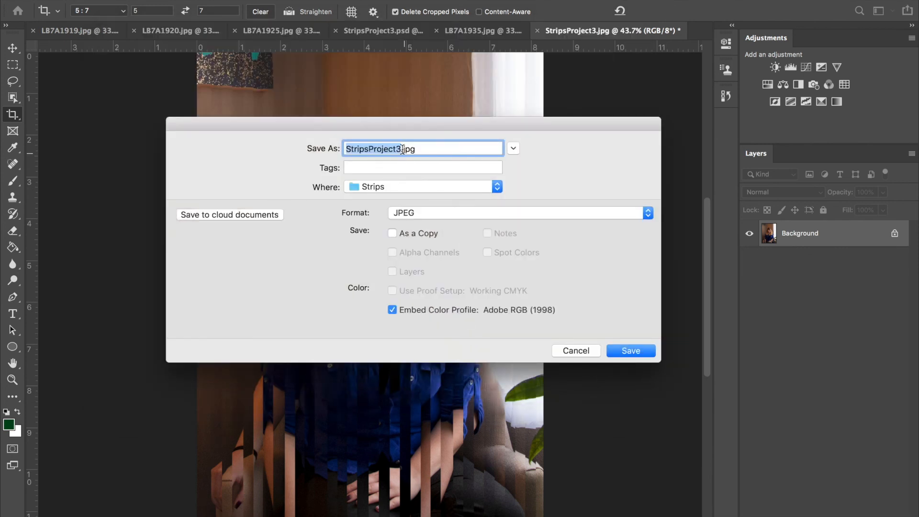
click(401, 149)
text(crop)
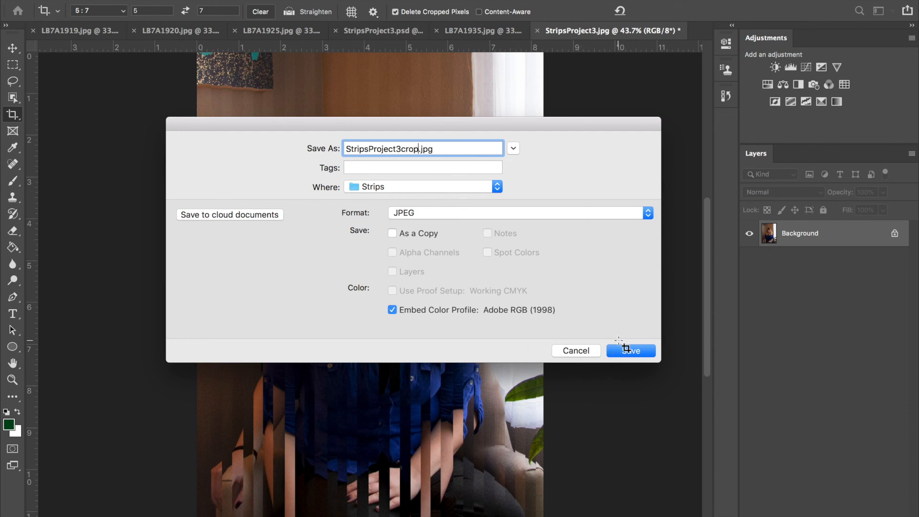
click(637, 352)
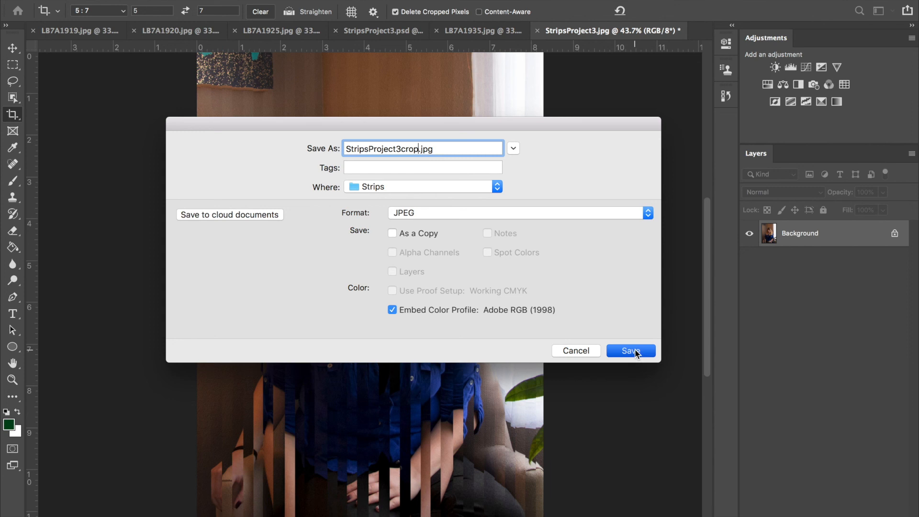
click(419, 222)
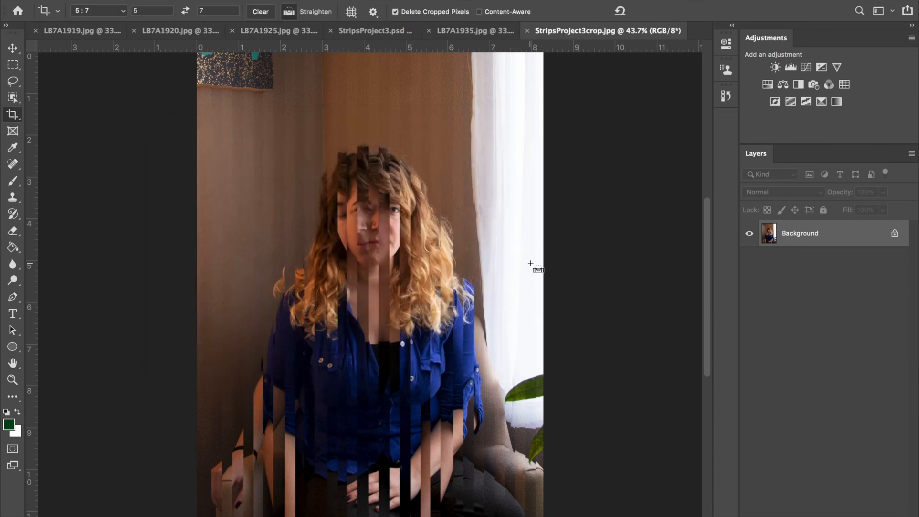
- Switch to Finder, inspect StripsProject3.psd and StripsProject3crop.jpg in the Strips folder, and open the cropped JPEG in Preview
key(super+minus)
mouse_move(346, 515)
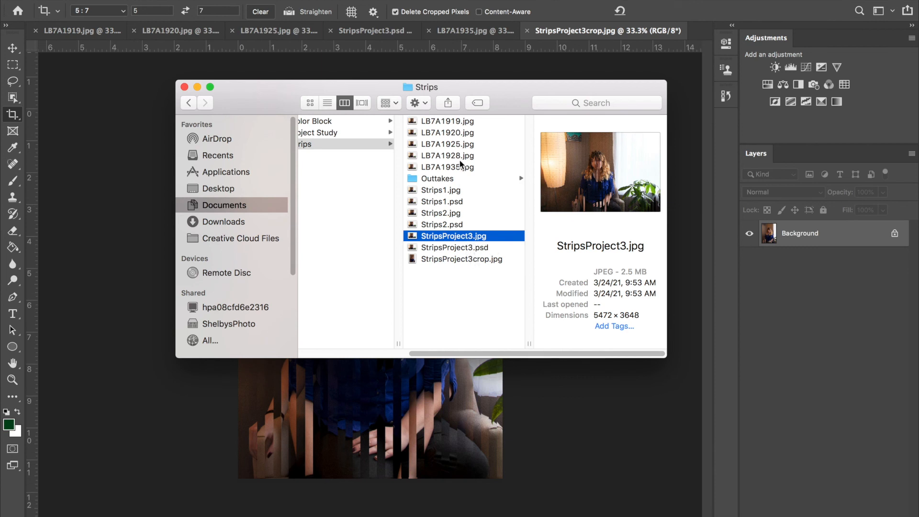
click(479, 250)
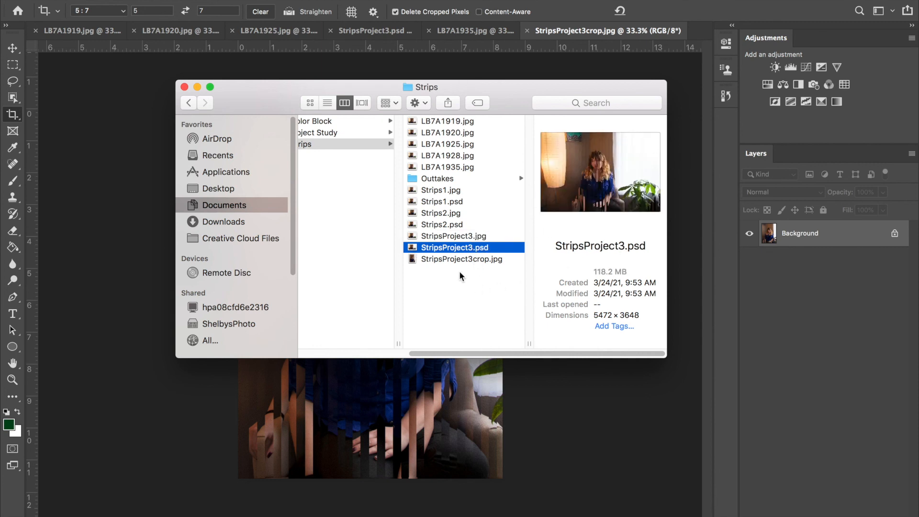
click(452, 261)
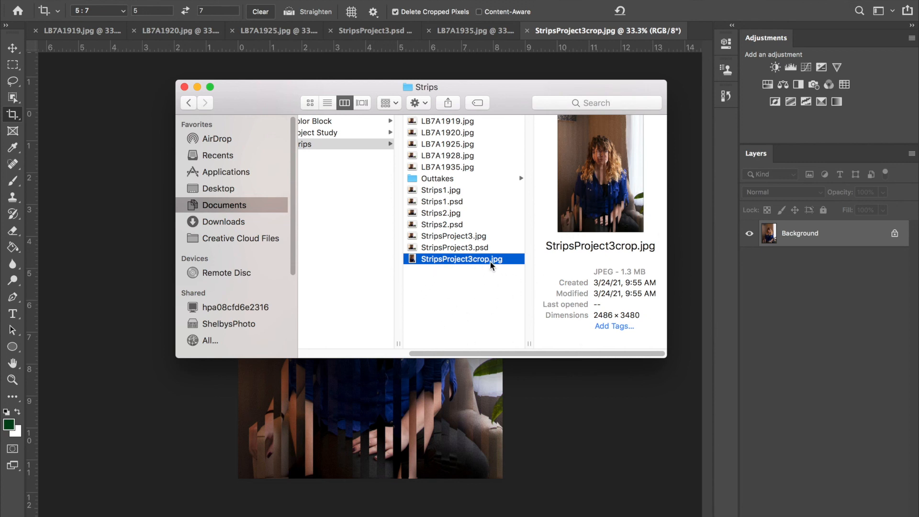
double_click(463, 259)
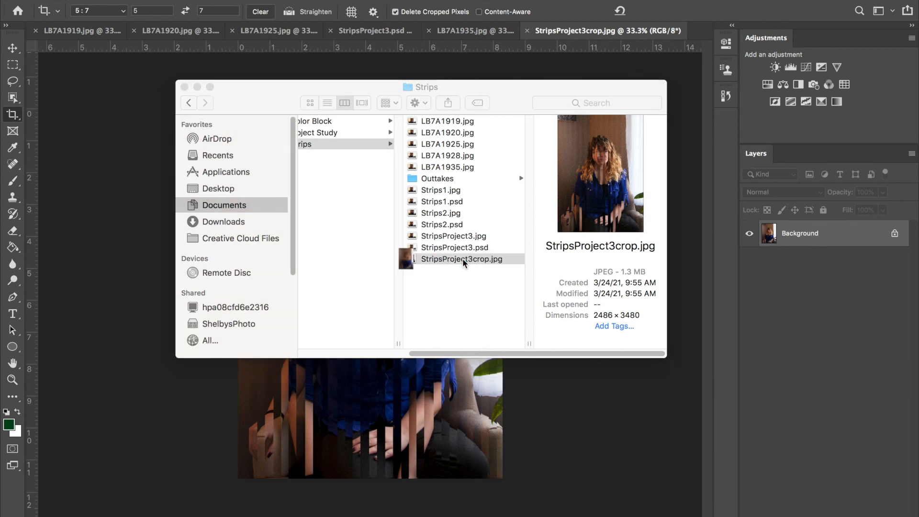
drag(268, 2, 500, 1)
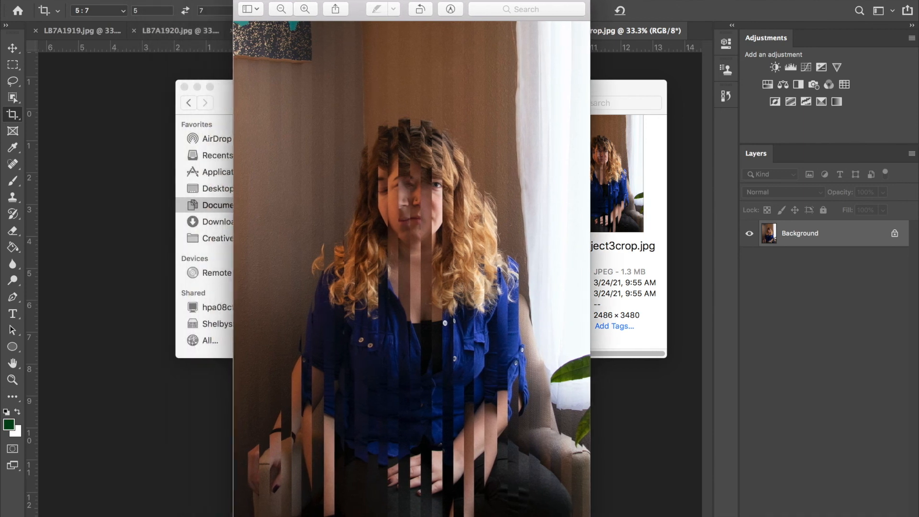